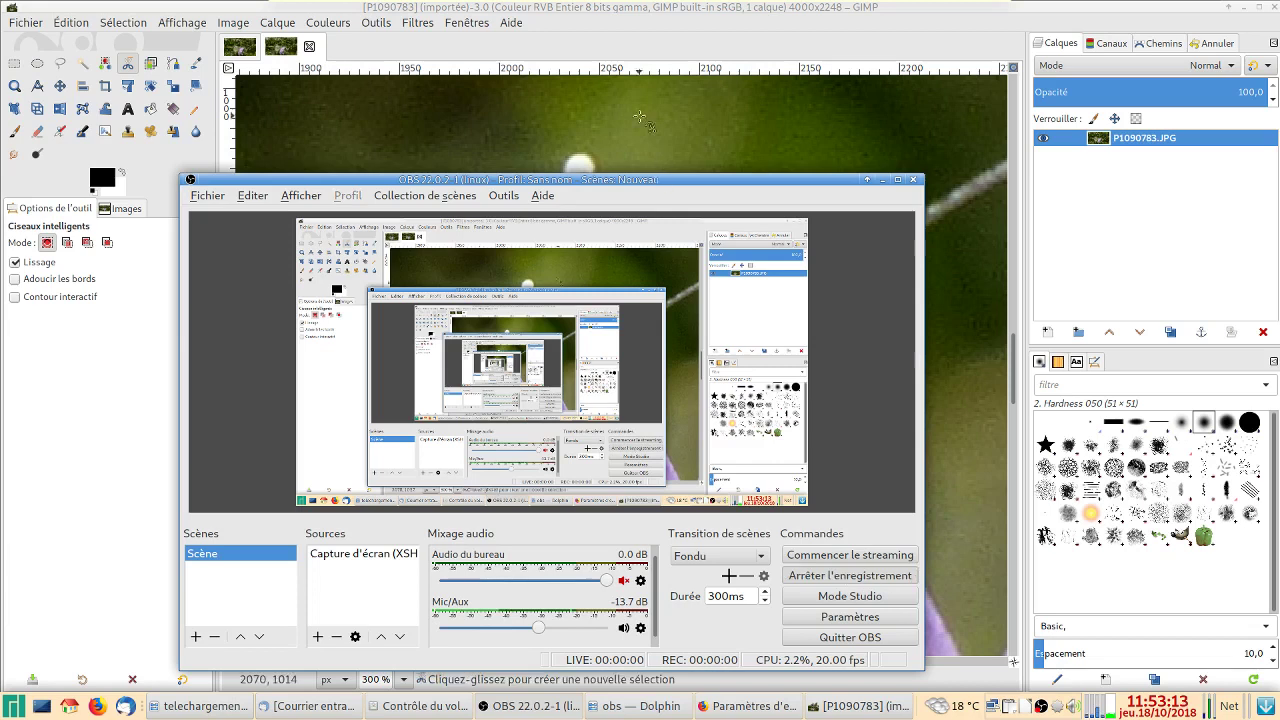
Start the OBS screen recording so GIMP's butterfly photo can be brought to the front.
click(631, 27)
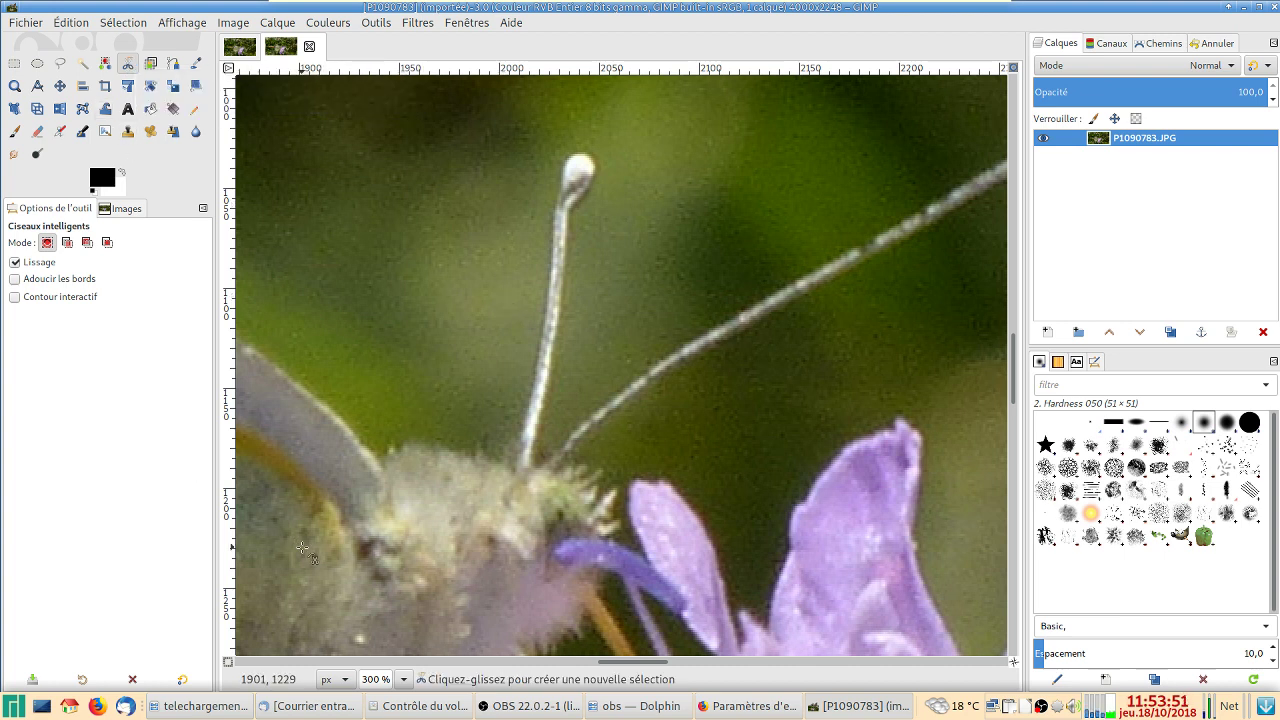
key(shift)
key(ctrl+f)
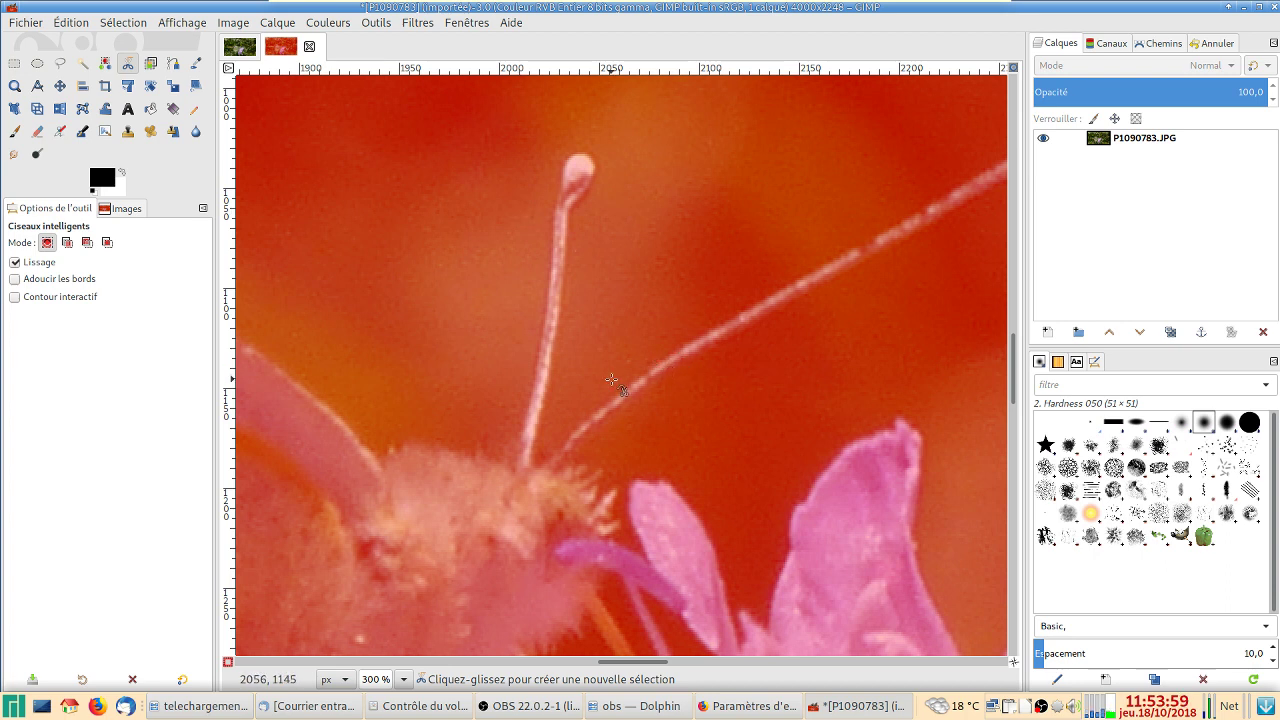
click(229, 662)
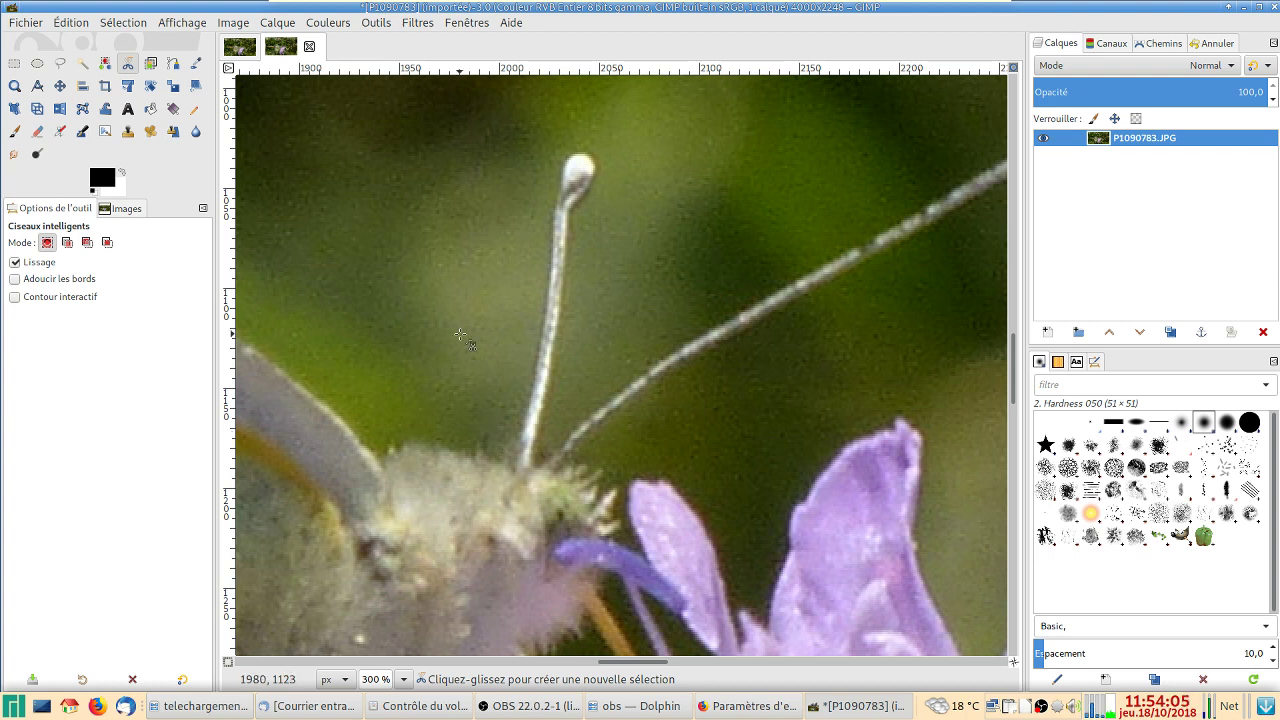
scroll(568, 400, down, 3)
scroll(568, 400, down, 1)
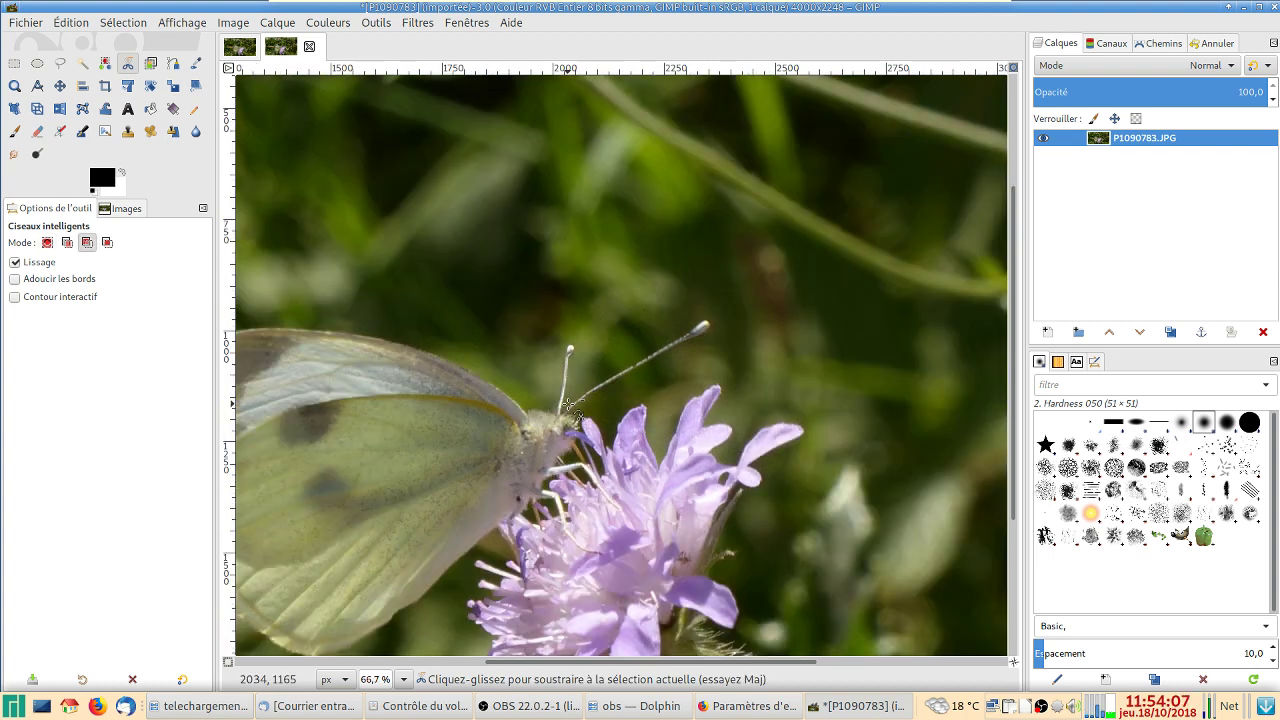
scroll(383, 338, down, 3)
ctrl+scroll(588, 457, up, 2)
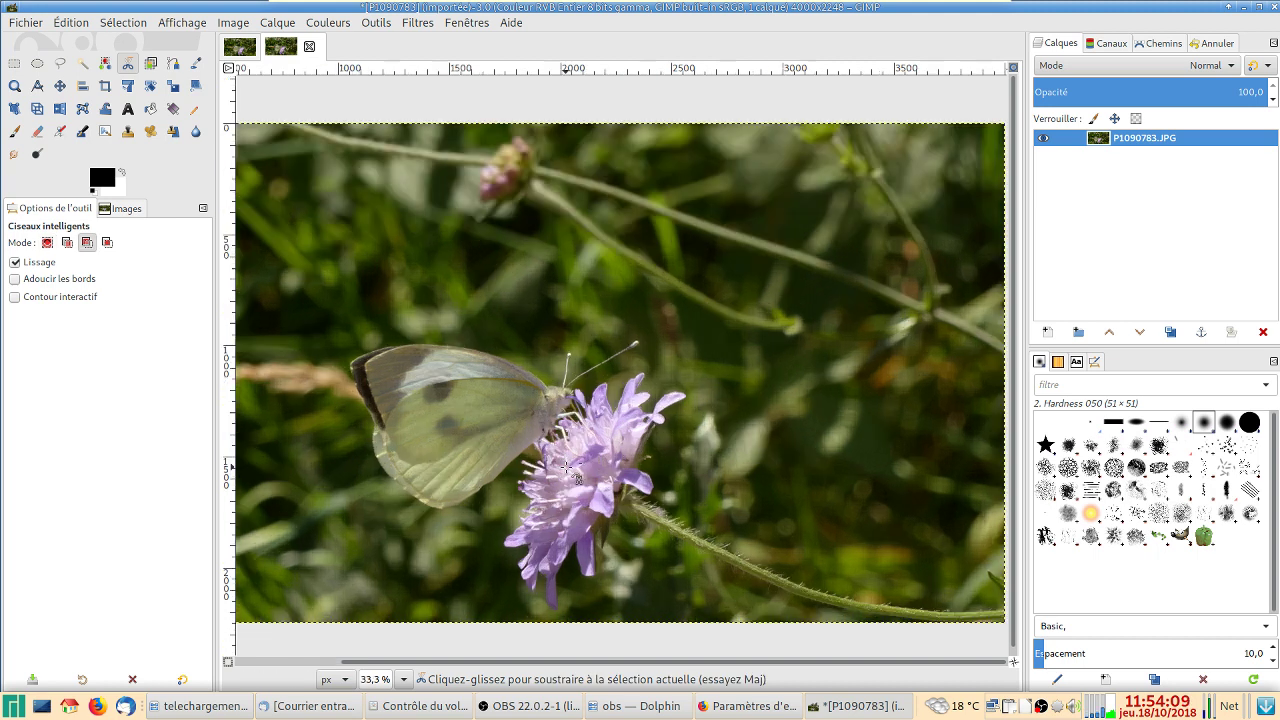
ctrl+scroll(588, 457, up, 2)
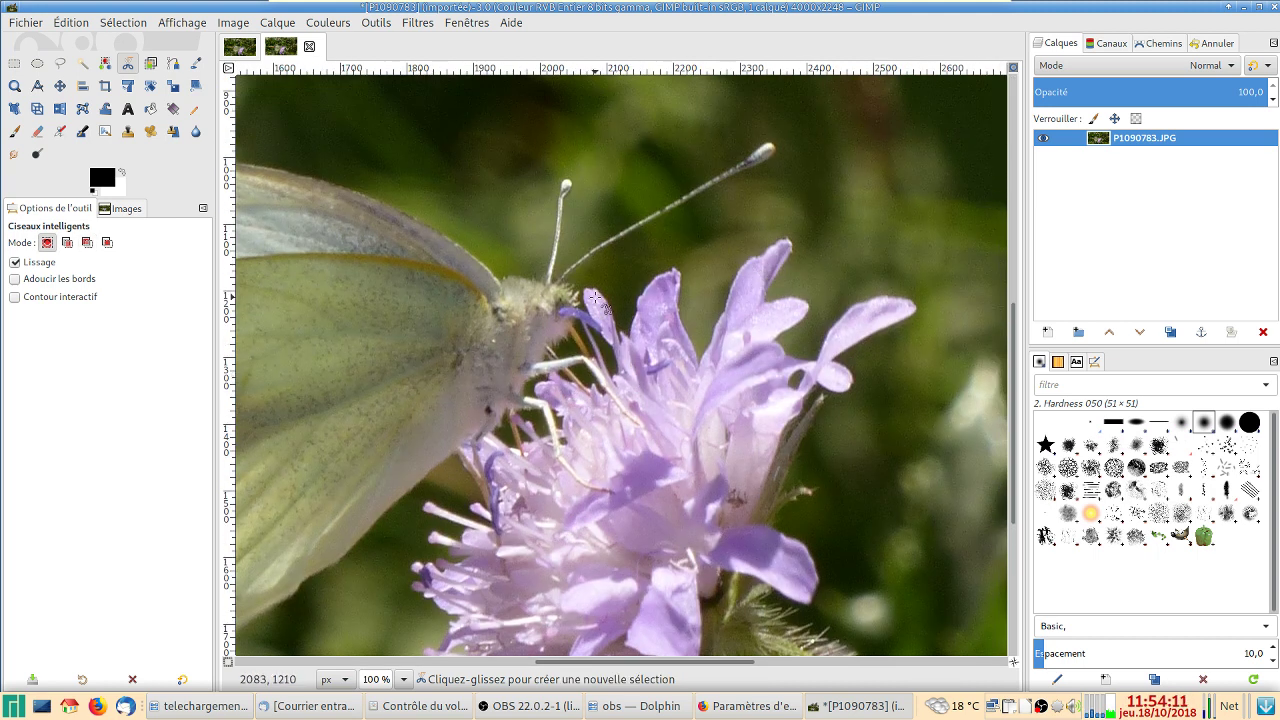
mouse_move(452, 302)
mouse_down()
mouse_move(615, 379)
mouse_move(645, 411)
mouse_up()
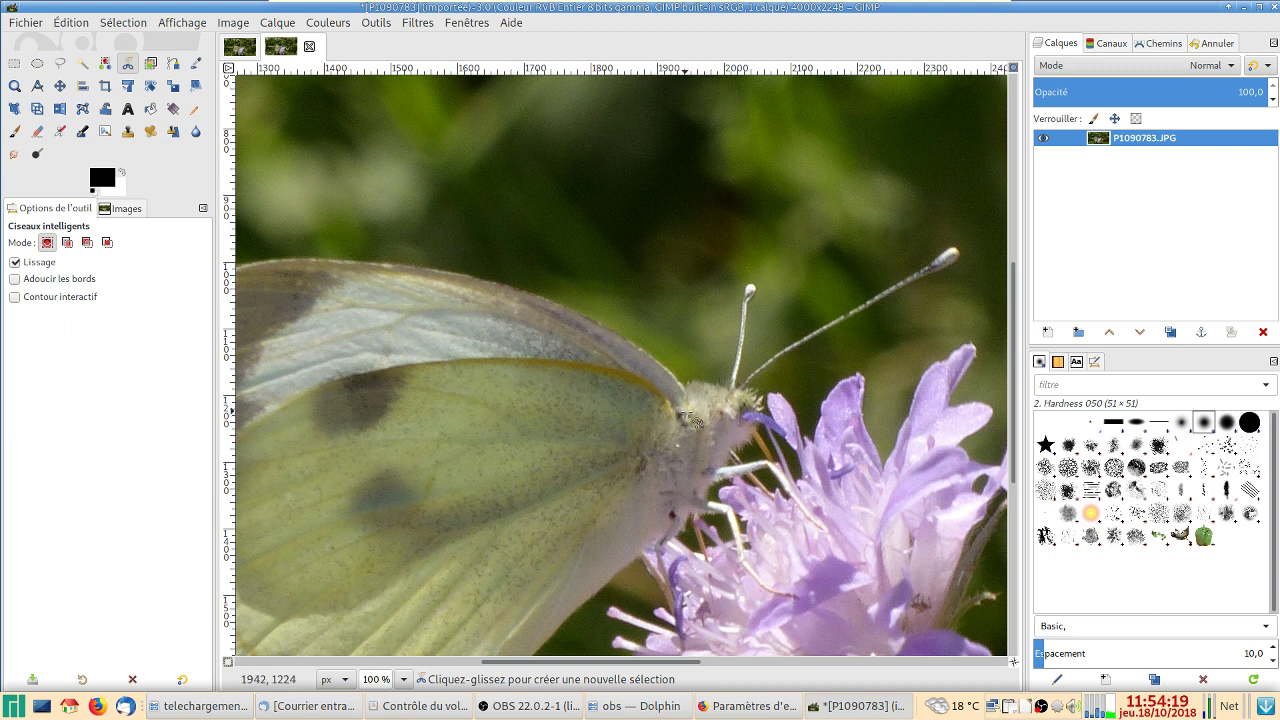
ctrl+scroll(703, 420, up, 1)
ctrl+scroll(611, 430, up, 1)
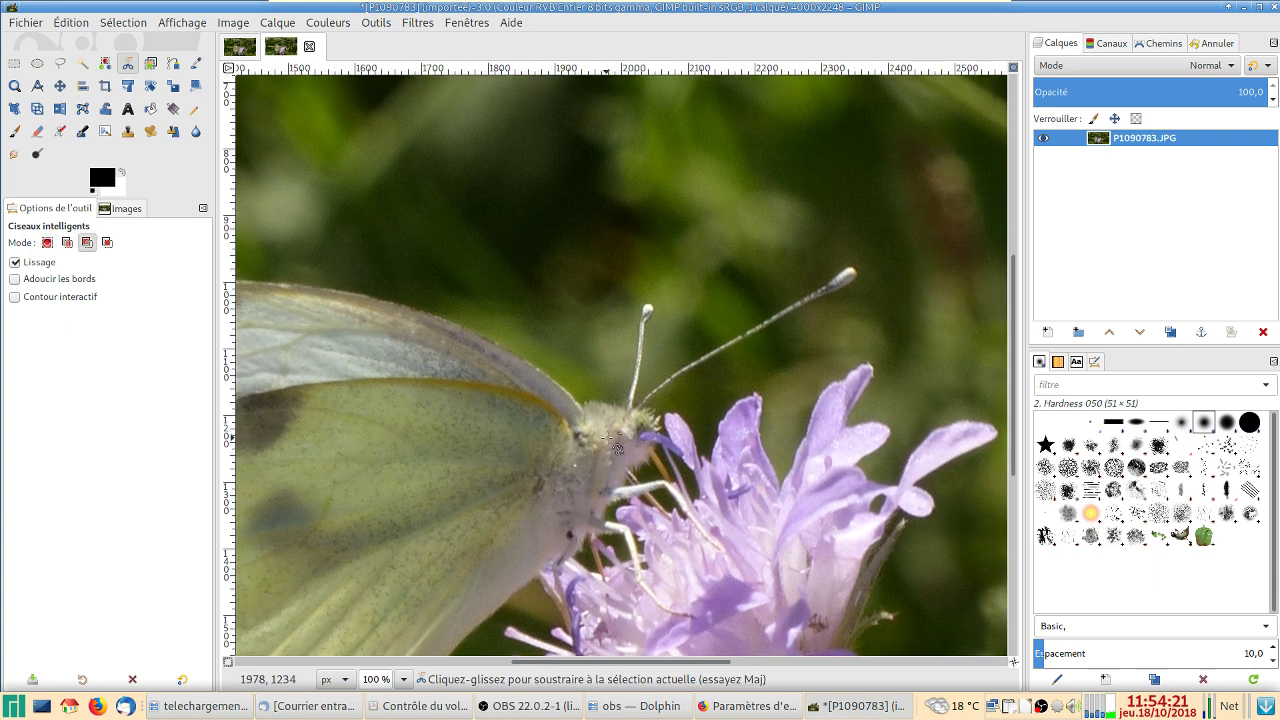
scroll(611, 430, up, 1)
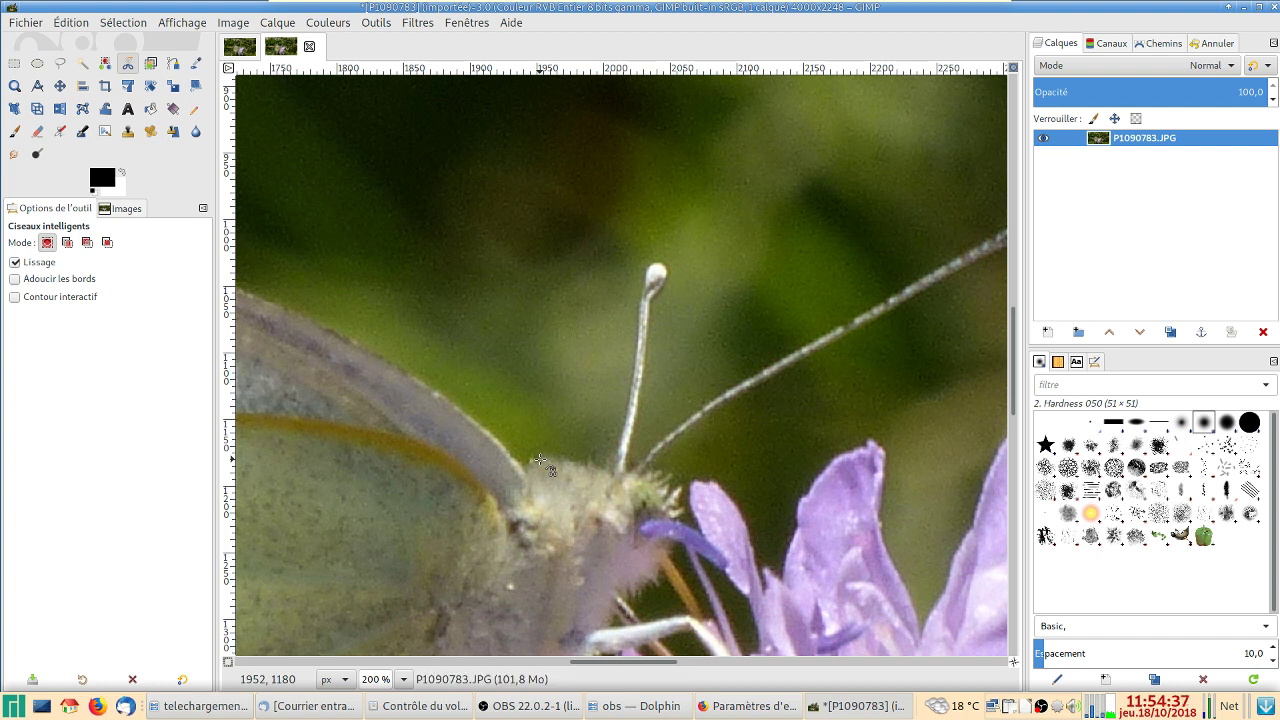
Trace the scissors outline along the top of the head and around the left antenna.
click(540, 460)
click(563, 463)
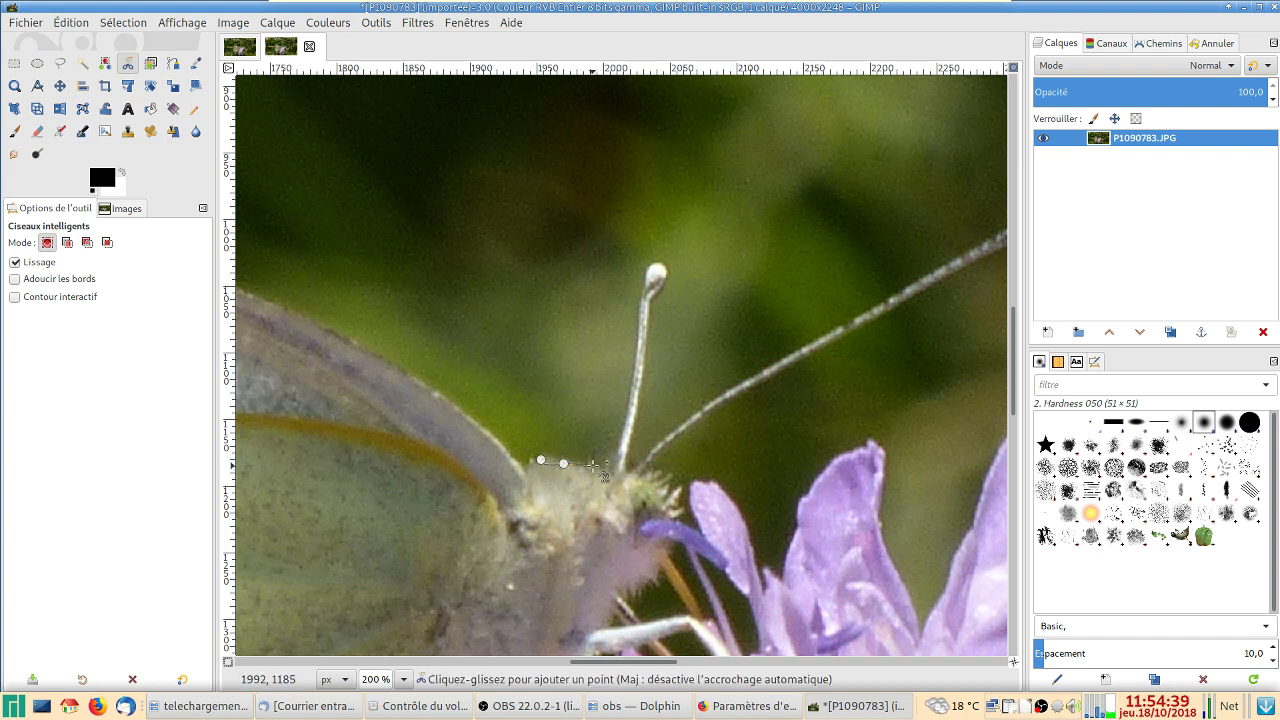
click(592, 466)
click(603, 471)
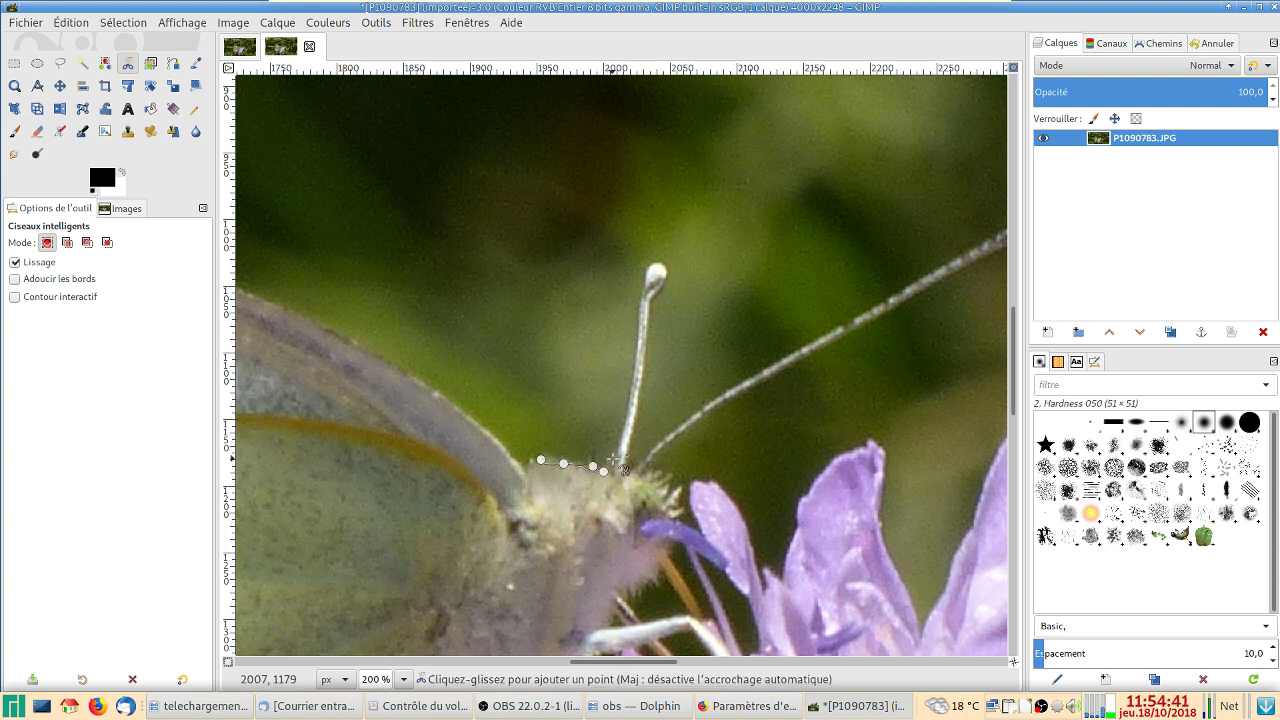
click(613, 457)
click(628, 394)
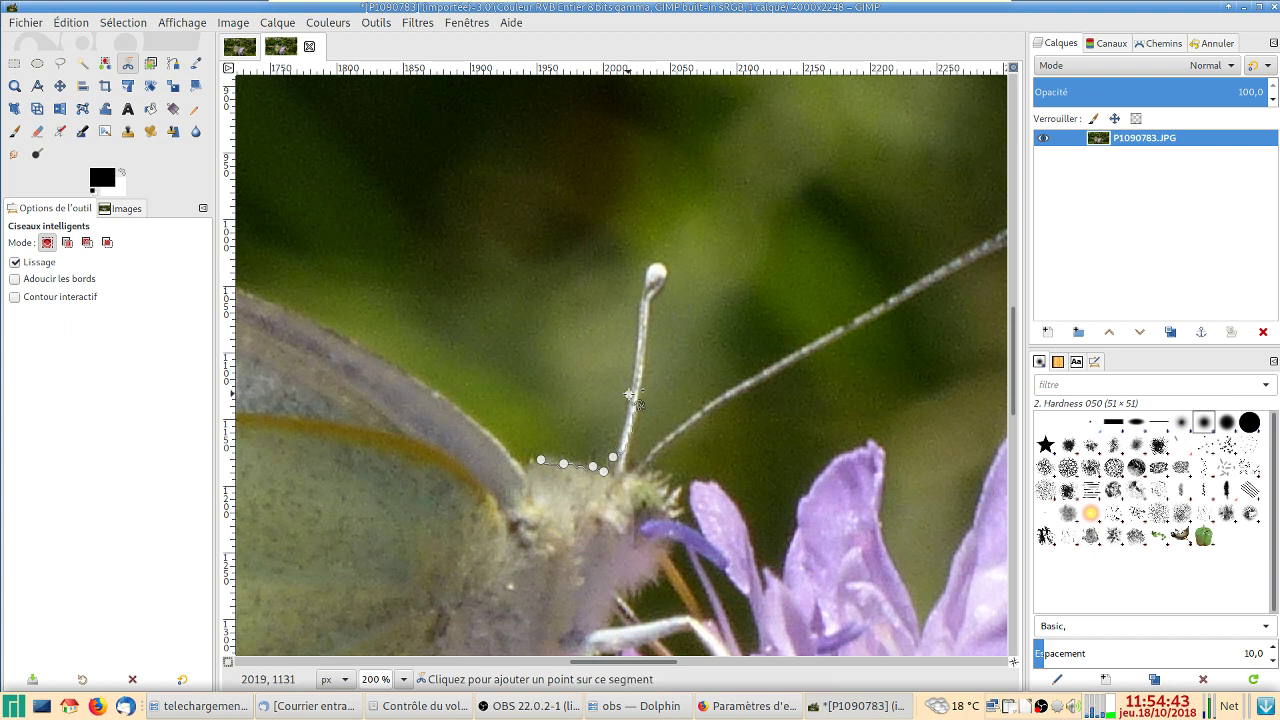
click(635, 321)
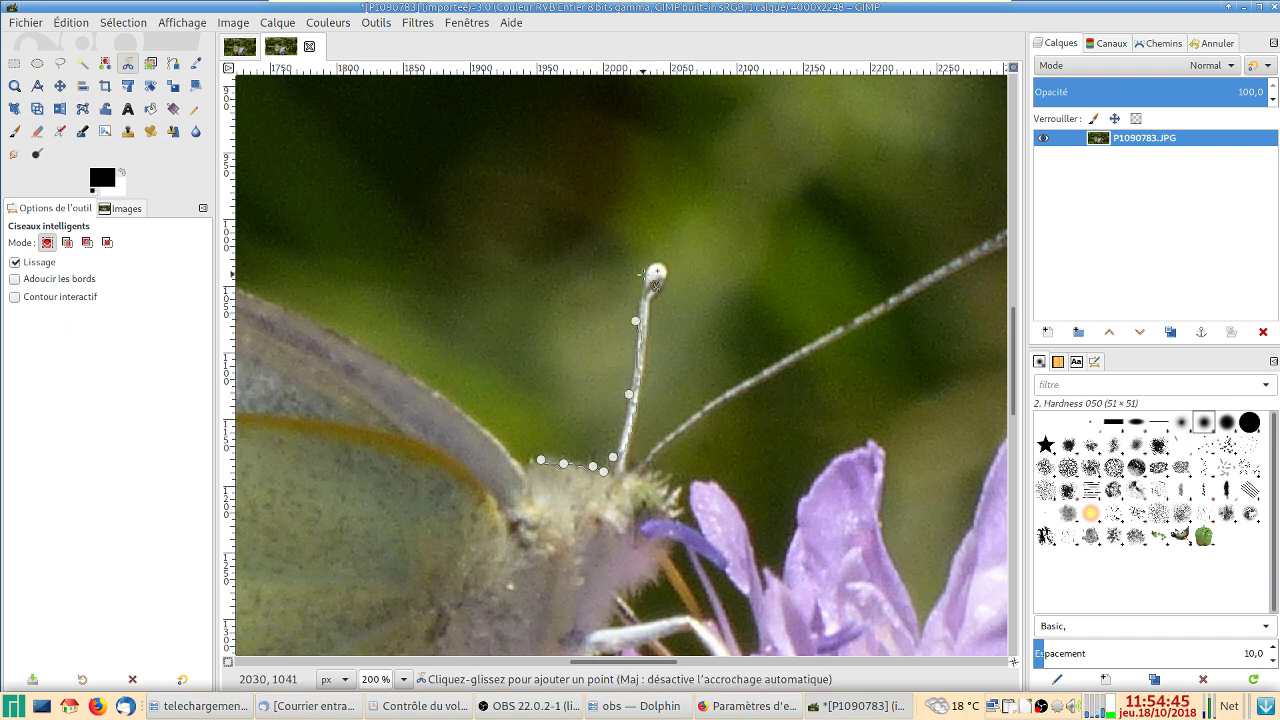
click(643, 275)
click(653, 259)
click(667, 278)
click(652, 314)
click(643, 387)
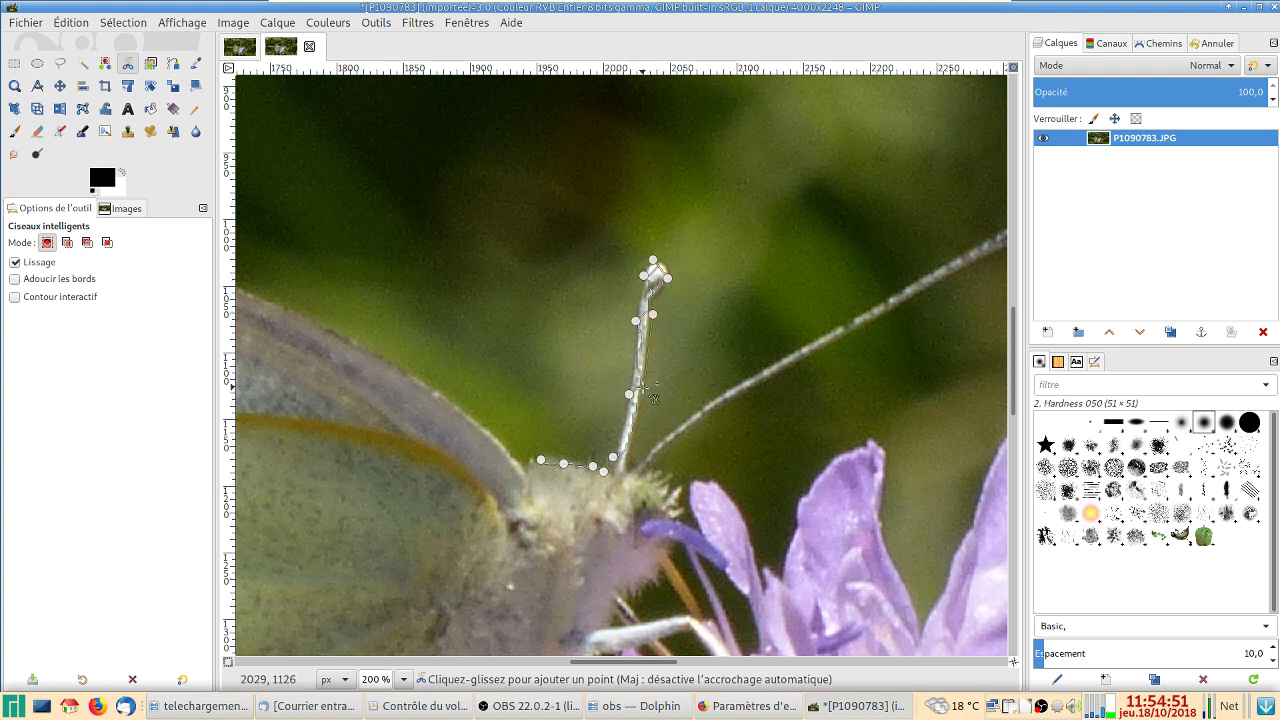
click(634, 438)
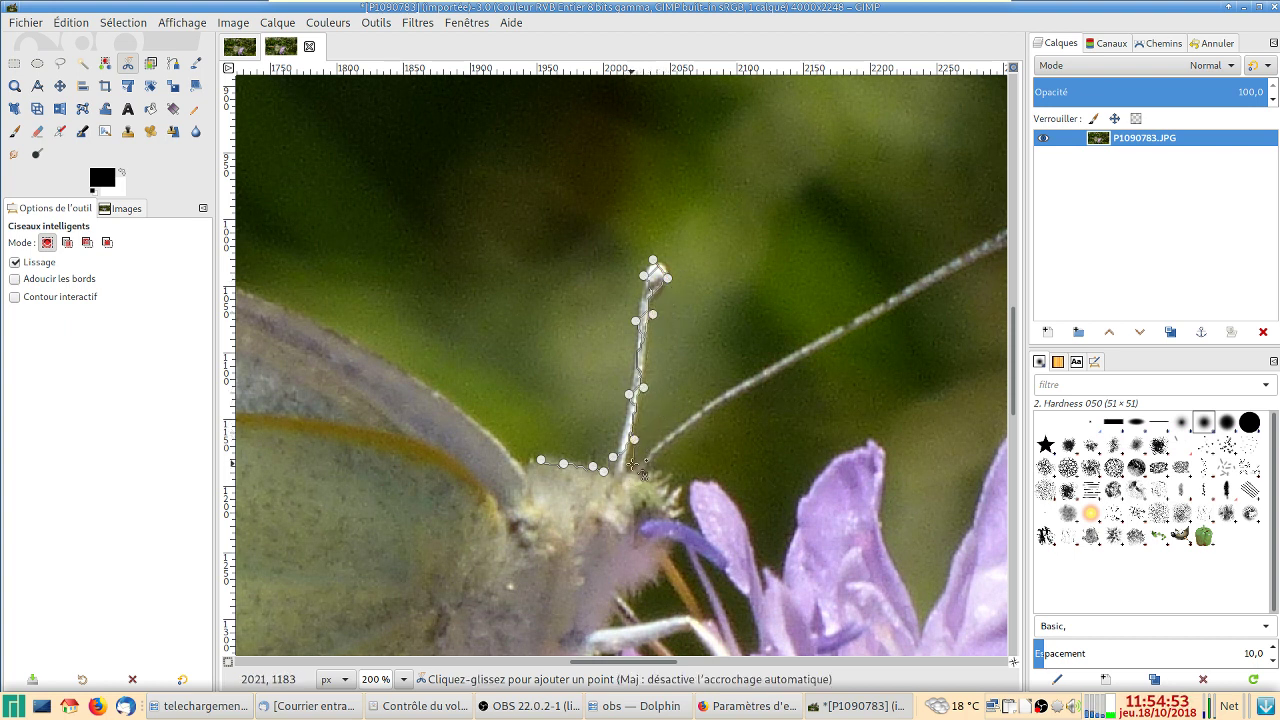
click(632, 464)
Extend the outline up along the right antenna, scrolling the canvas to follow it.
click(670, 429)
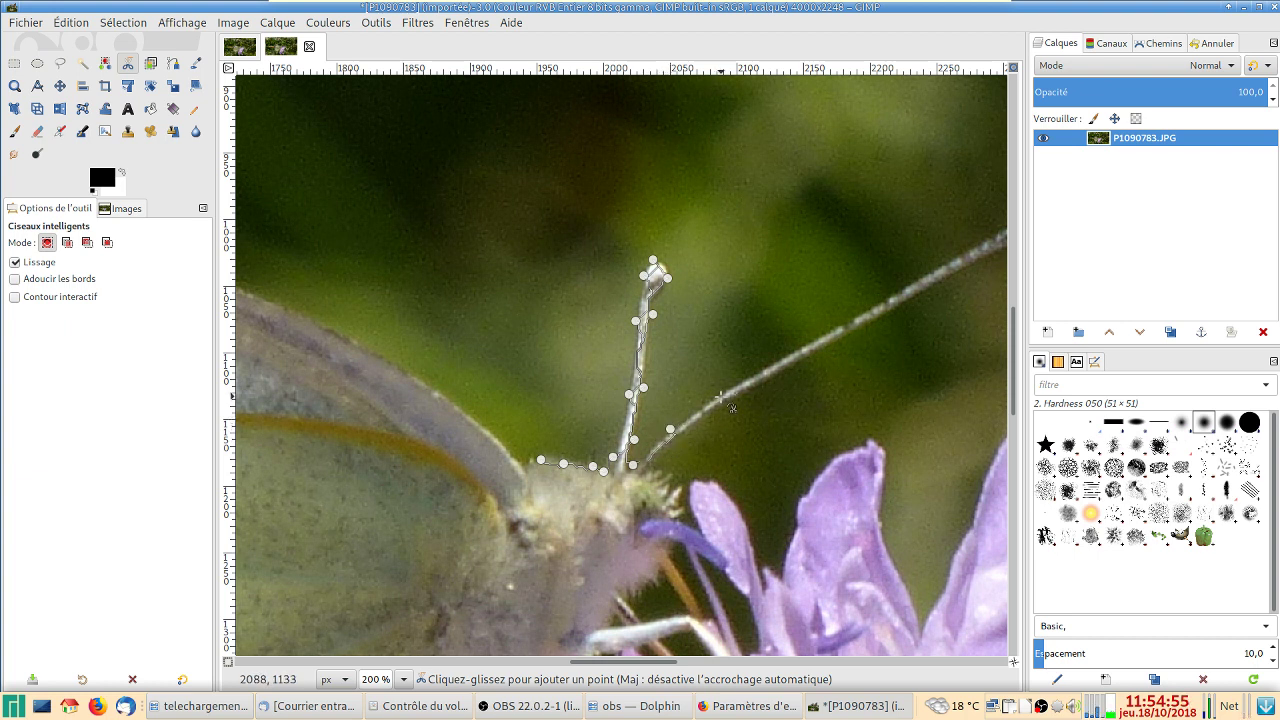
click(714, 397)
click(787, 356)
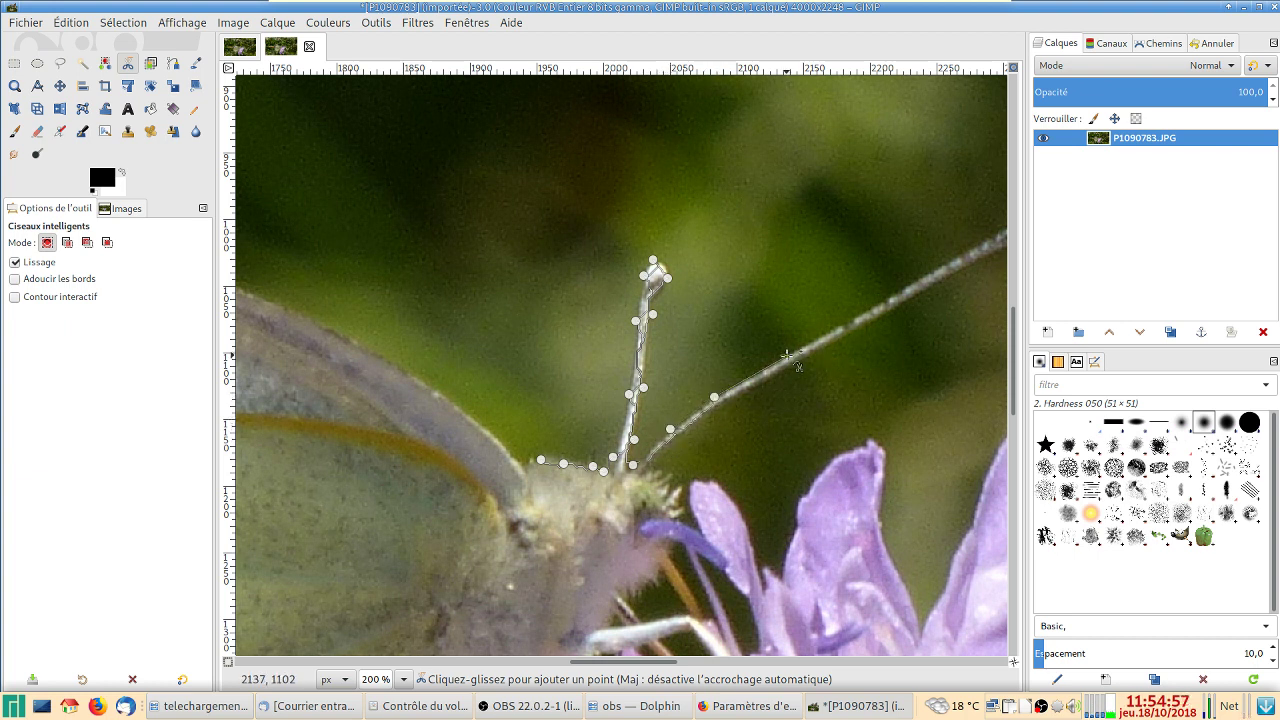
click(848, 318)
scroll(615, 390, up, 2)
scroll(615, 390, right, 5)
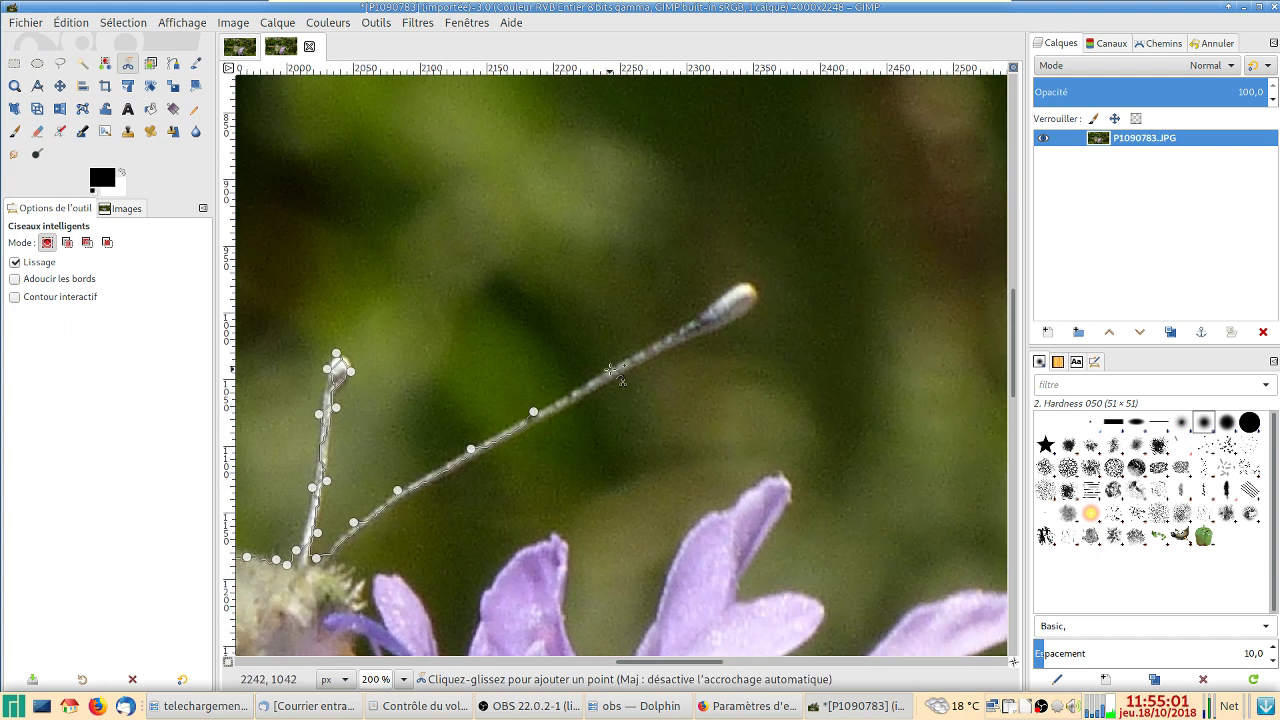
Wrap the outline around the right antenna tip and back down to the head.
click(607, 368)
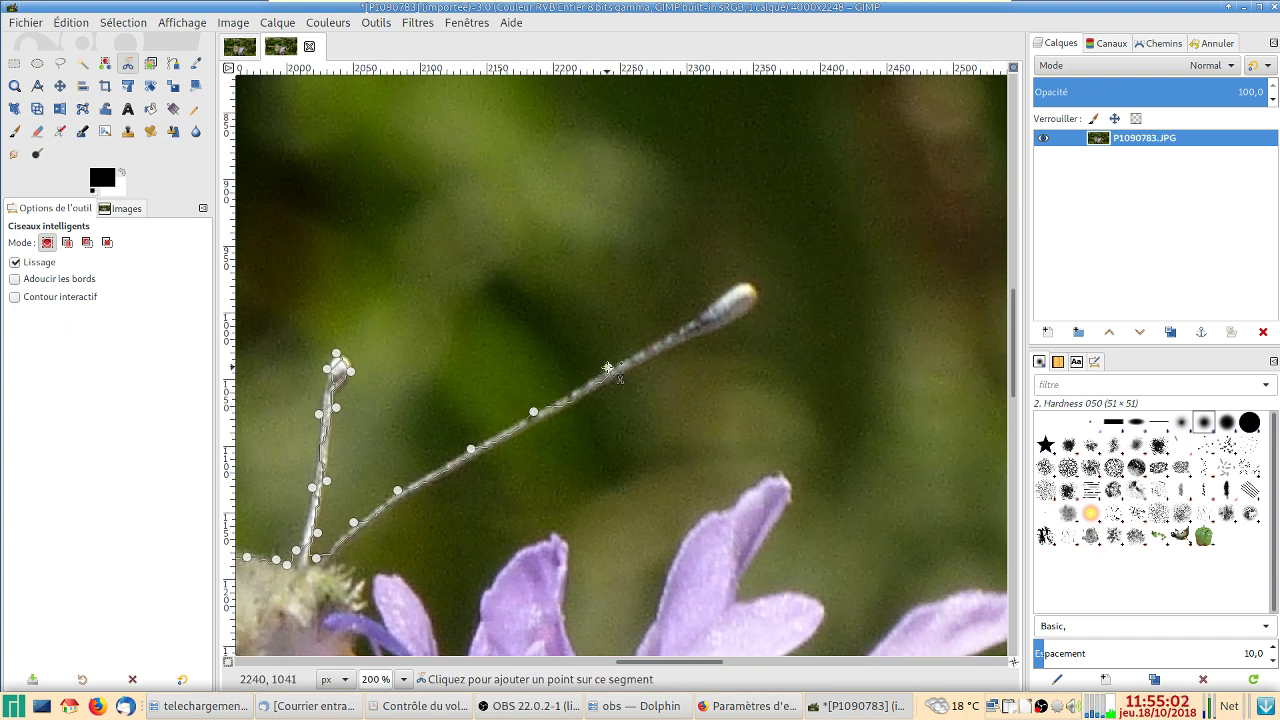
click(659, 337)
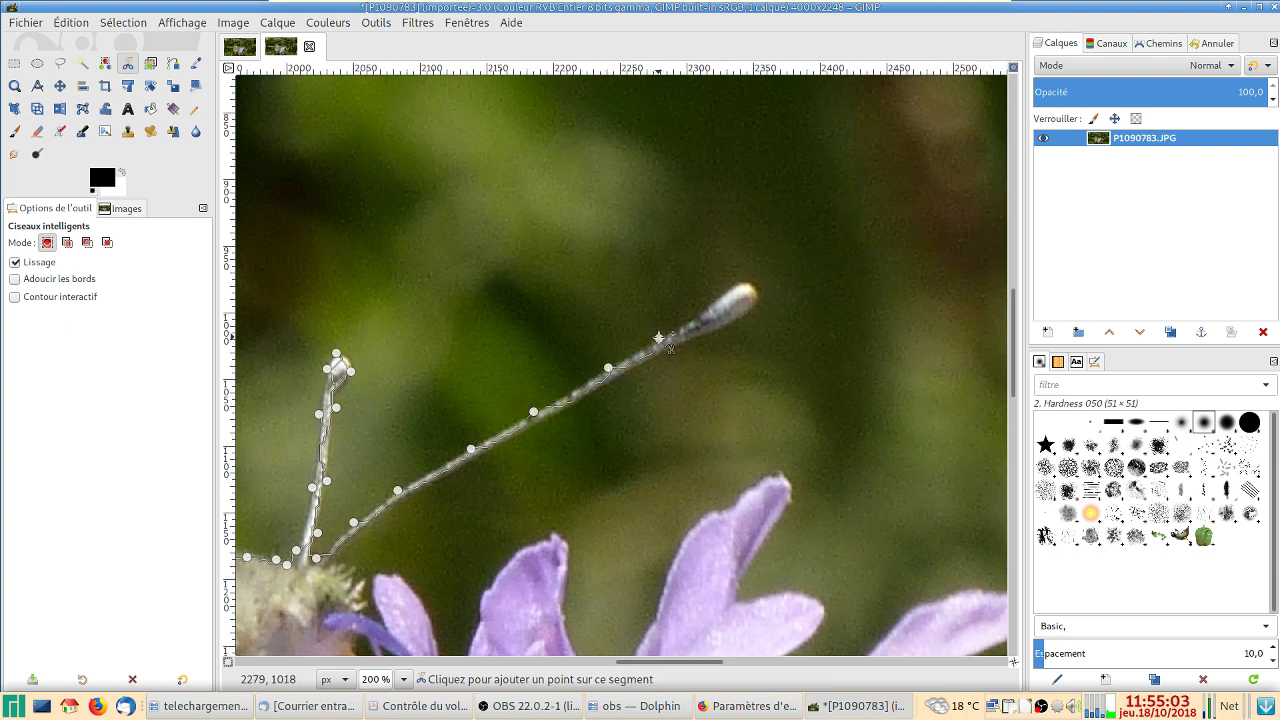
click(704, 308)
click(741, 284)
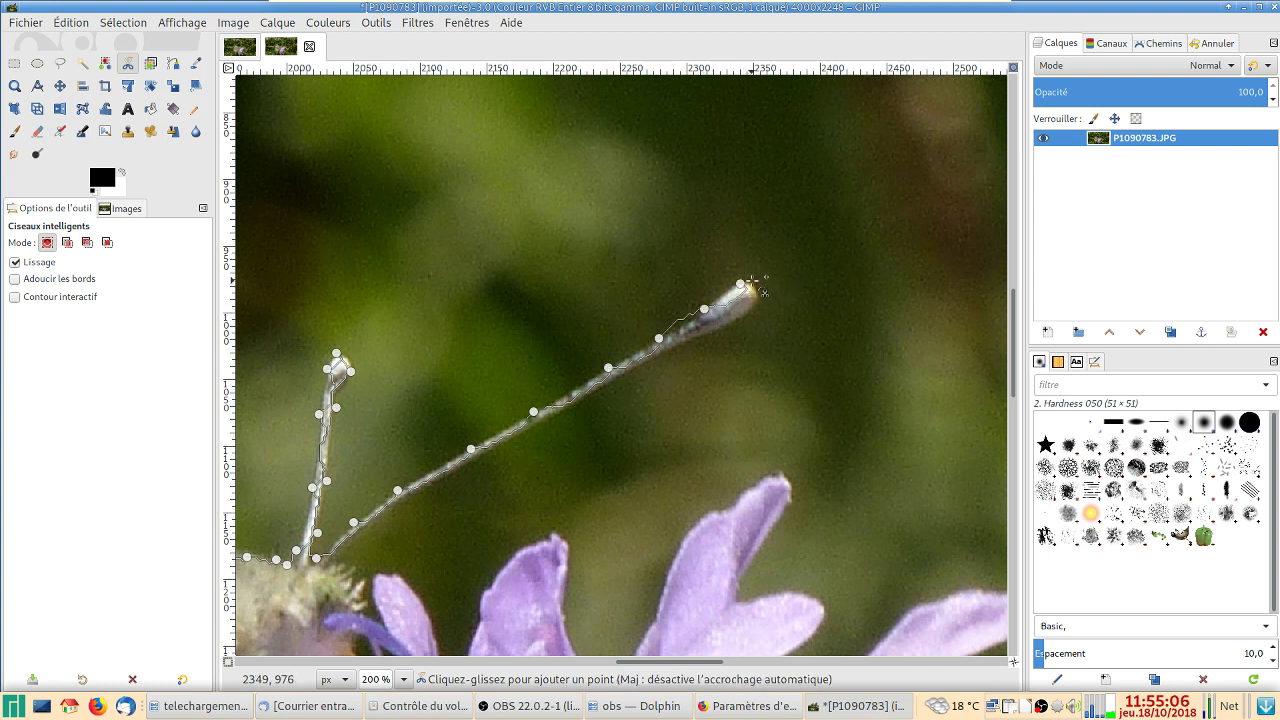
click(757, 292)
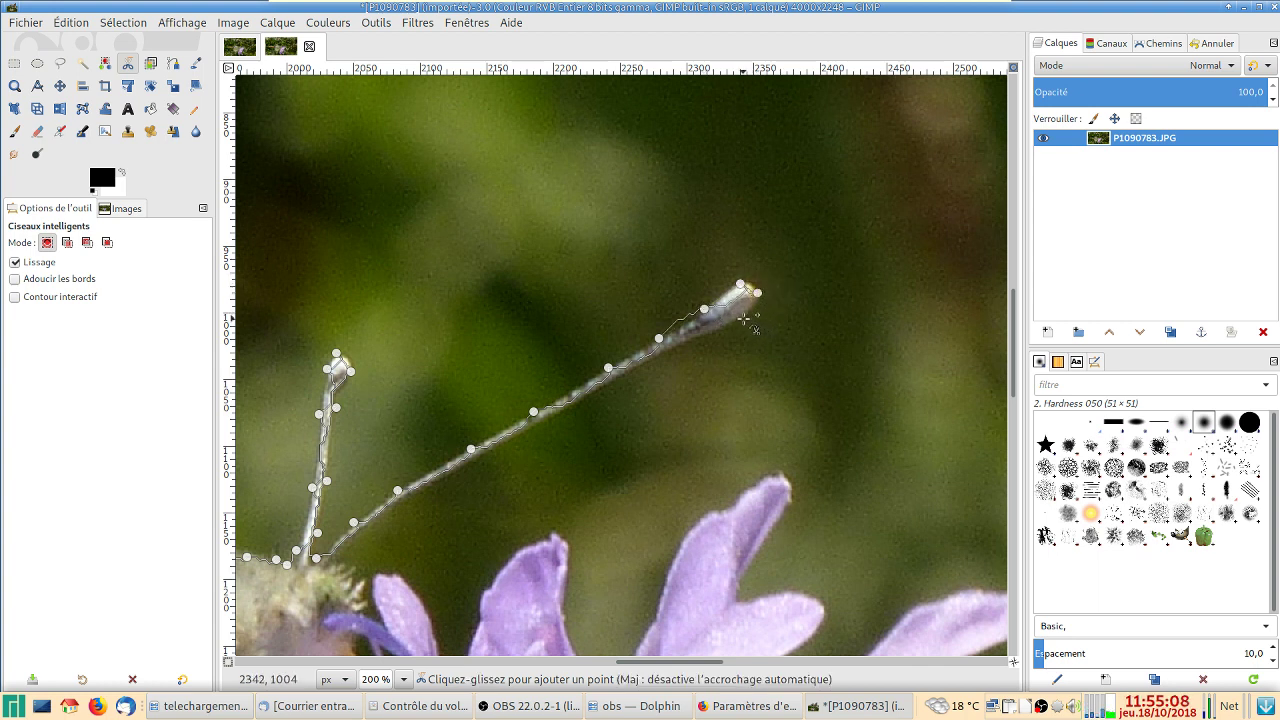
click(744, 319)
click(665, 356)
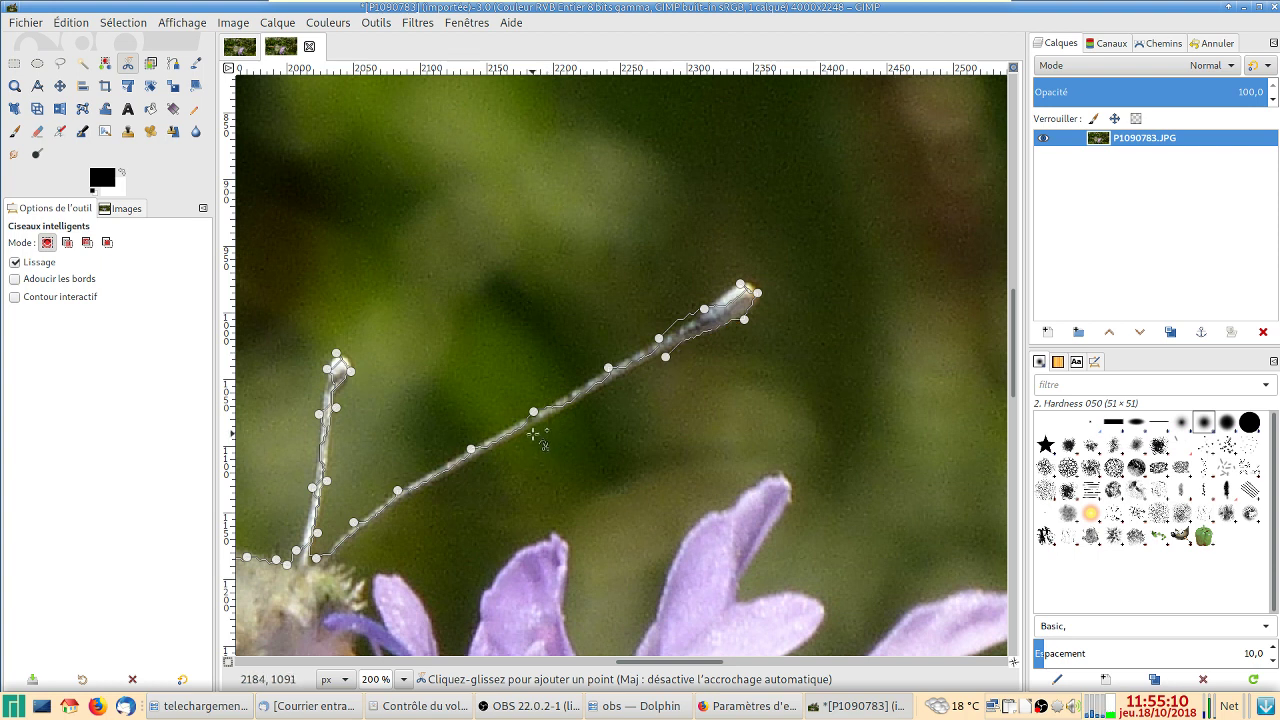
click(533, 434)
click(443, 479)
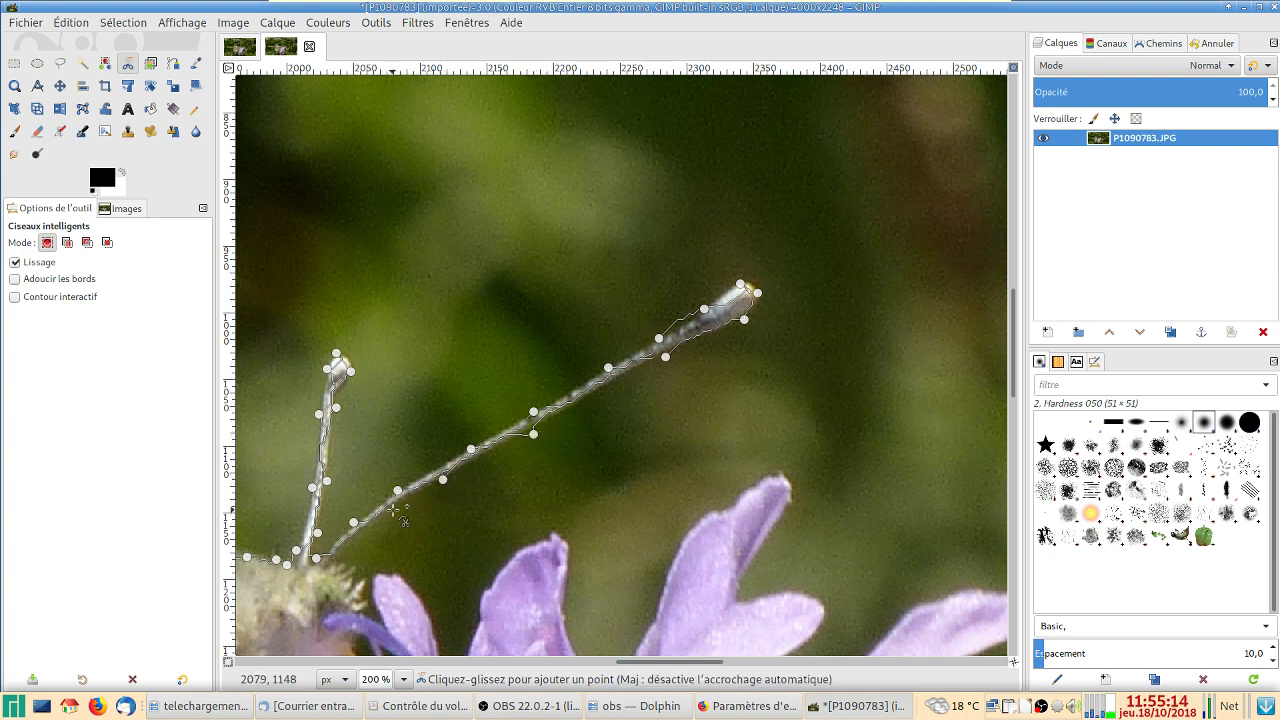
click(393, 510)
click(358, 538)
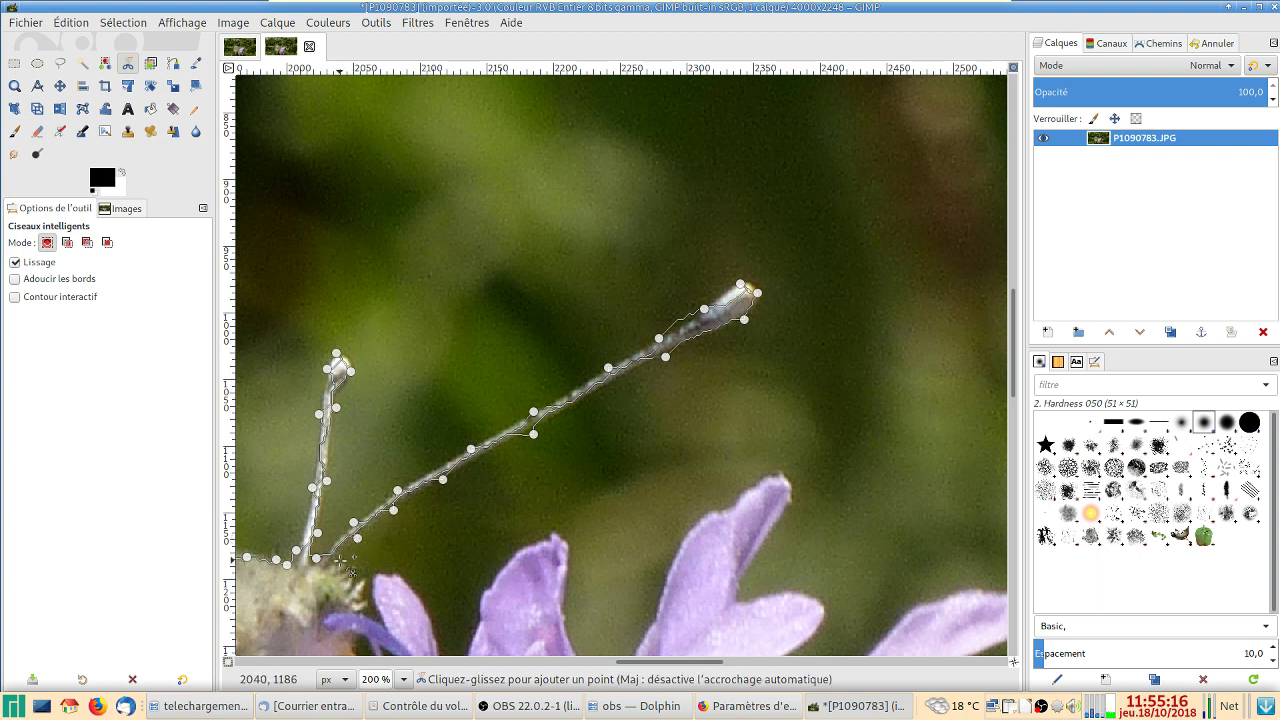
click(340, 560)
Carry the outline down the flower base and along the first petal edge.
click(358, 582)
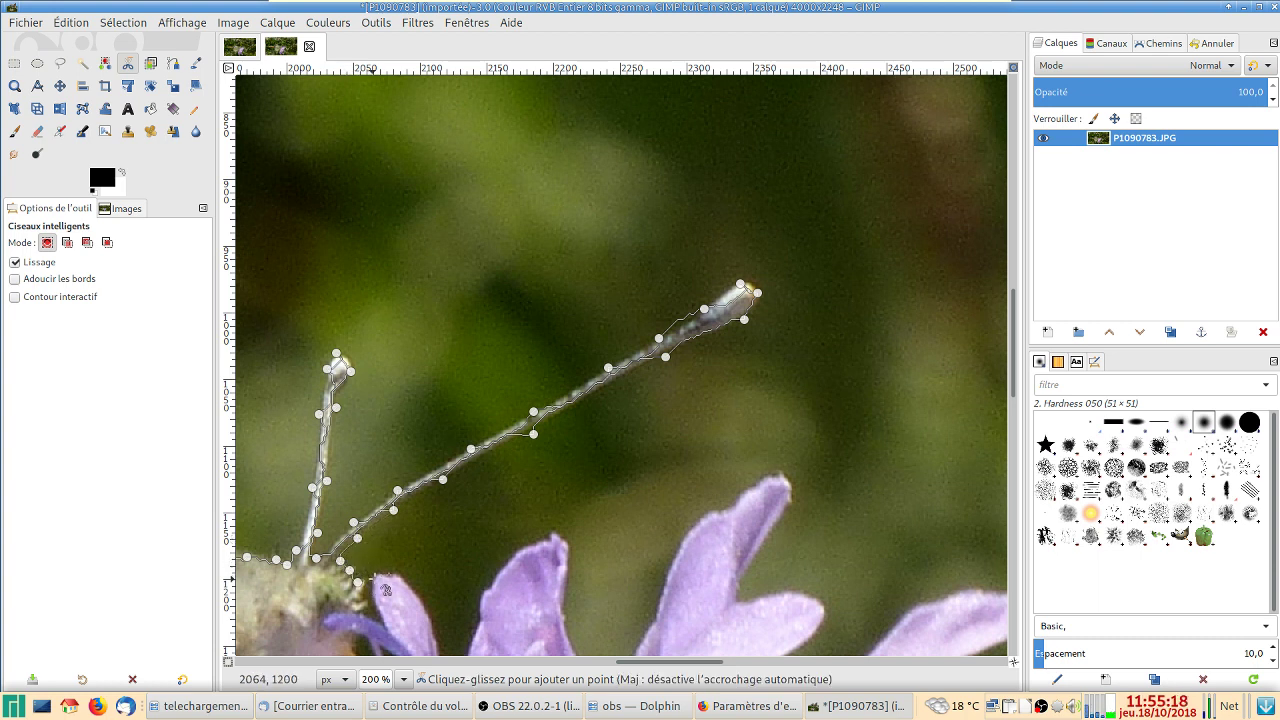
click(365, 595)
click(377, 618)
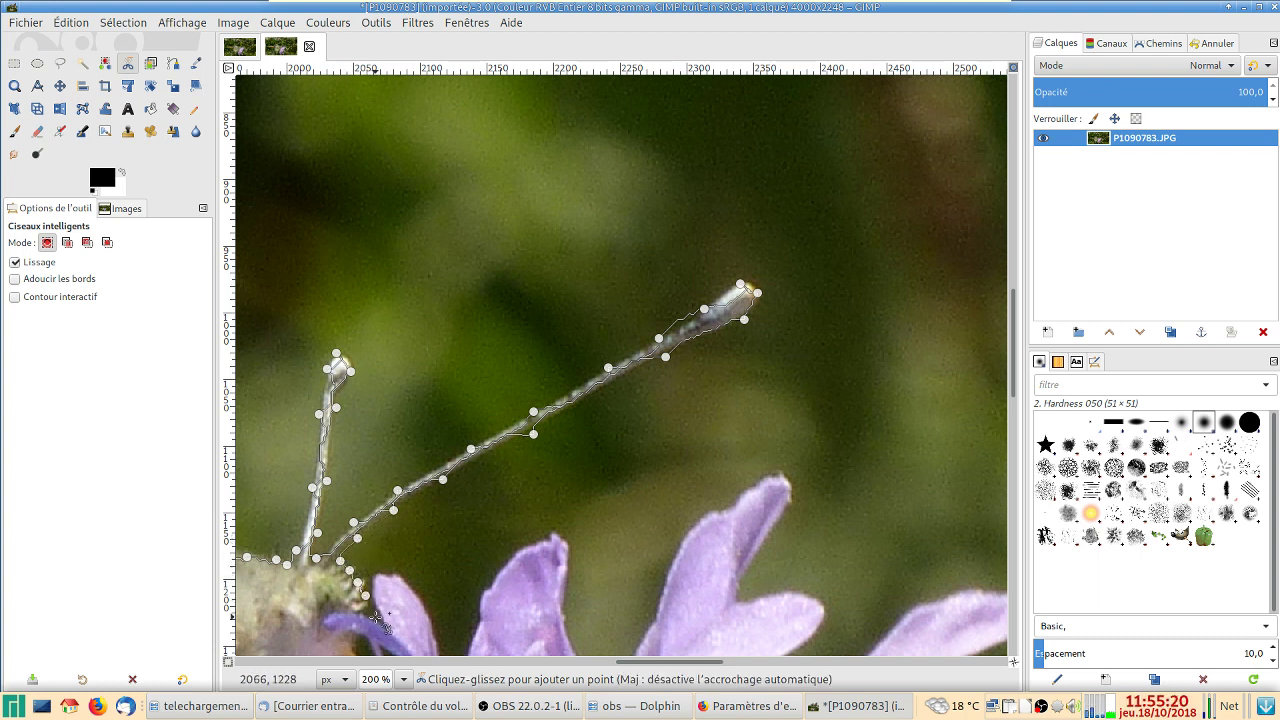
click(385, 624)
click(375, 598)
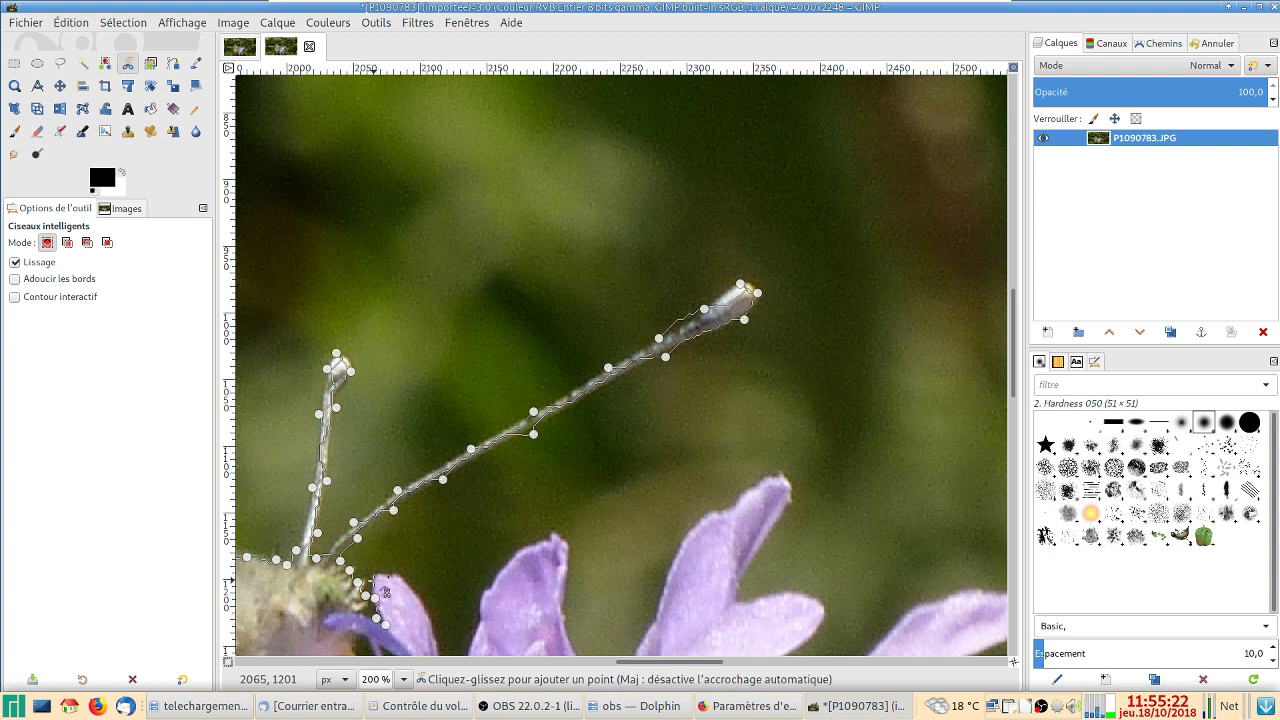
click(374, 580)
click(390, 577)
click(400, 580)
click(416, 603)
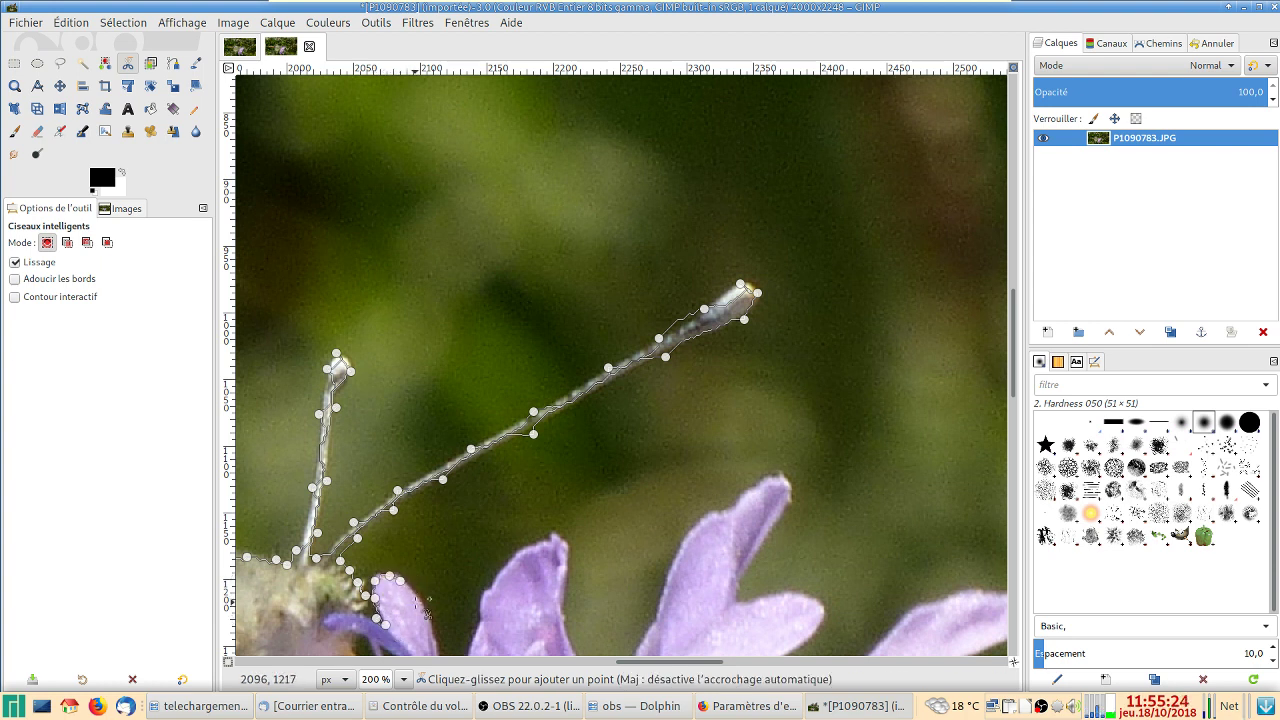
click(424, 623)
click(431, 642)
scroll(431, 630, down, 2)
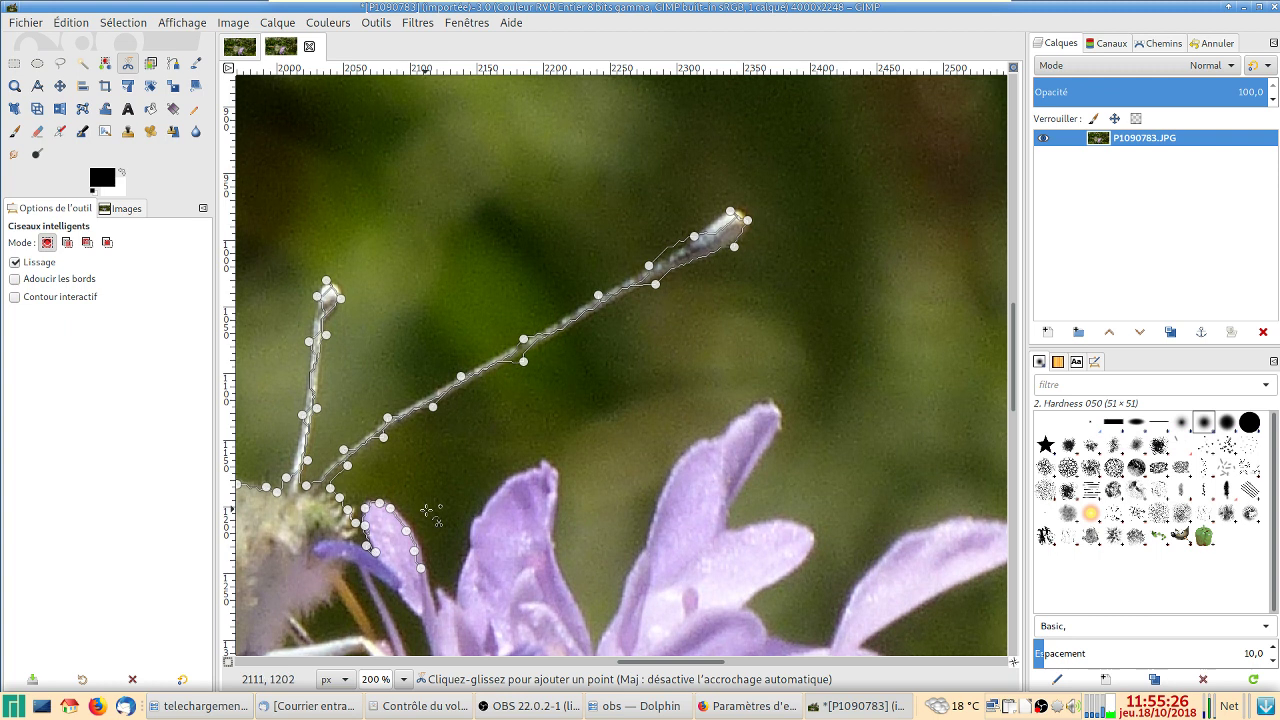
Trace the next petal's left edge up and around its tip.
click(432, 583)
click(434, 602)
click(448, 594)
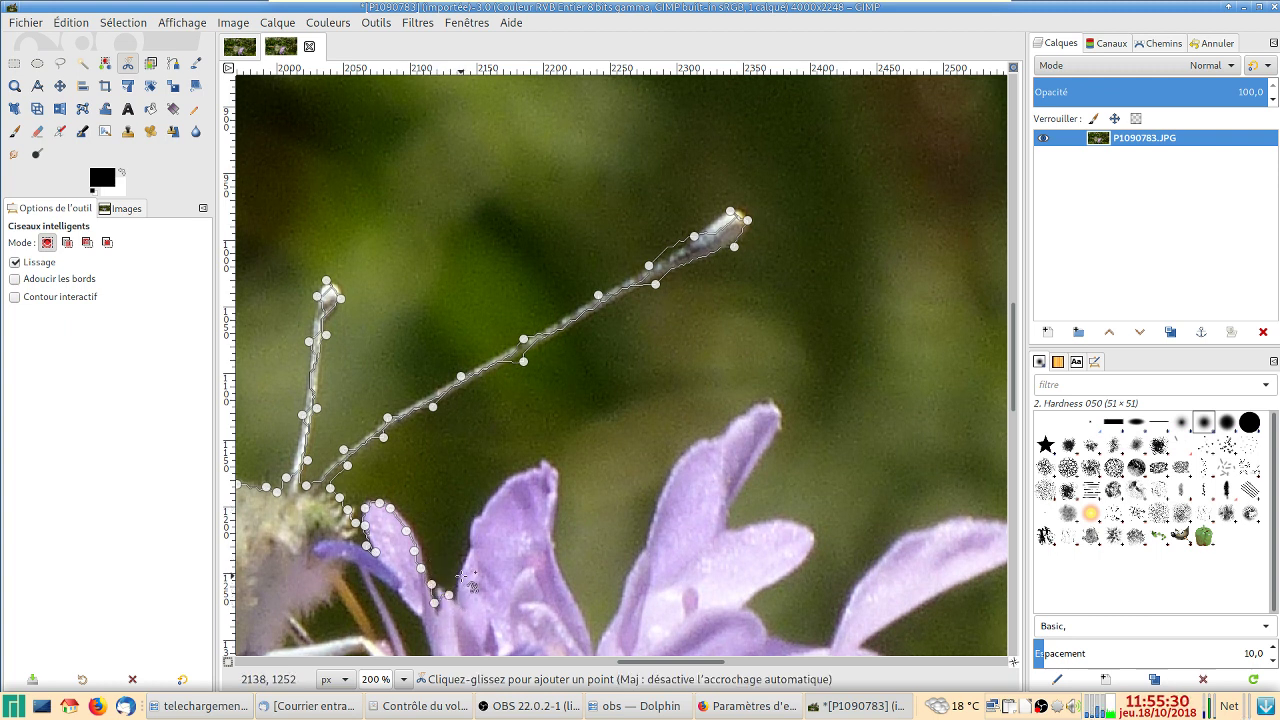
click(461, 576)
click(468, 546)
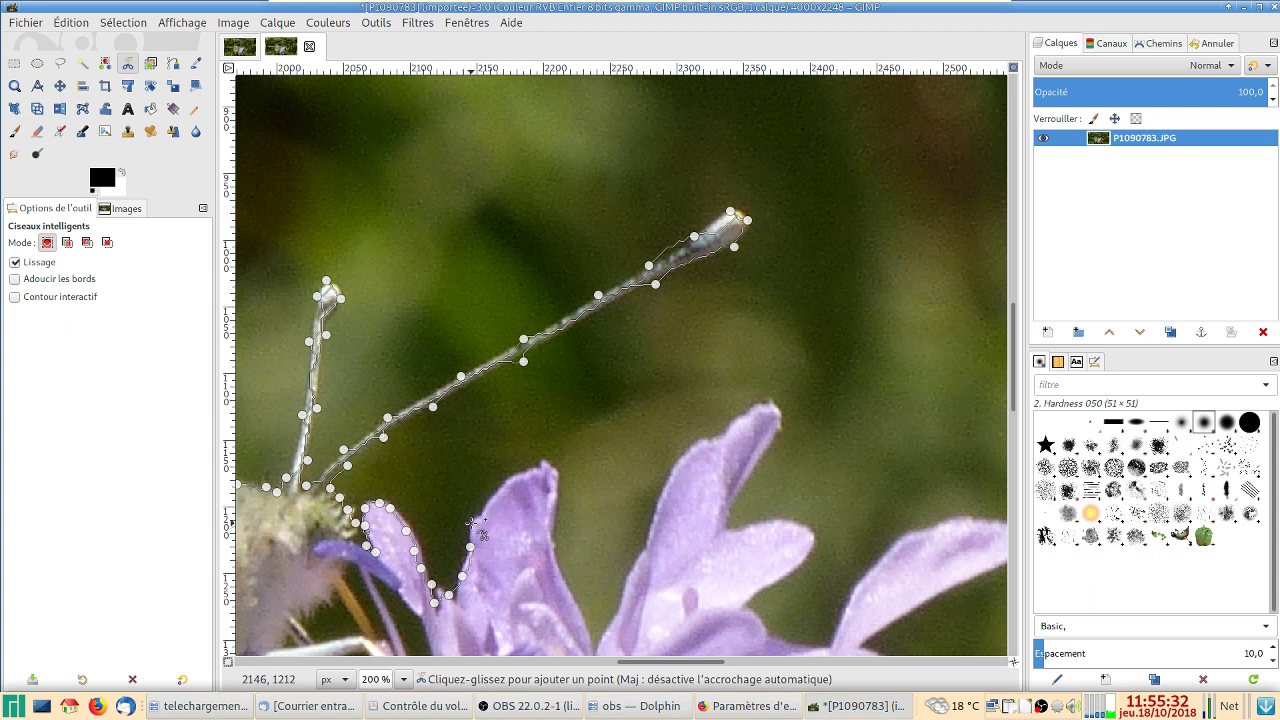
click(470, 522)
click(490, 502)
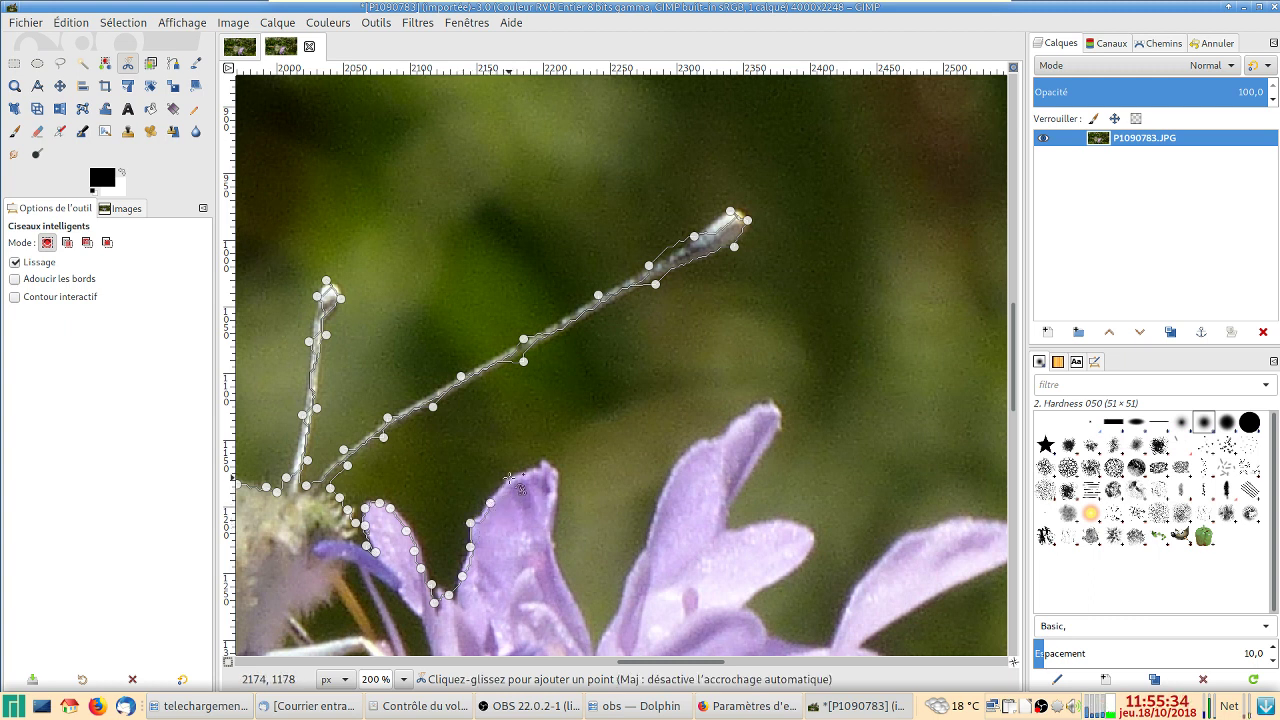
click(510, 478)
click(530, 469)
click(544, 458)
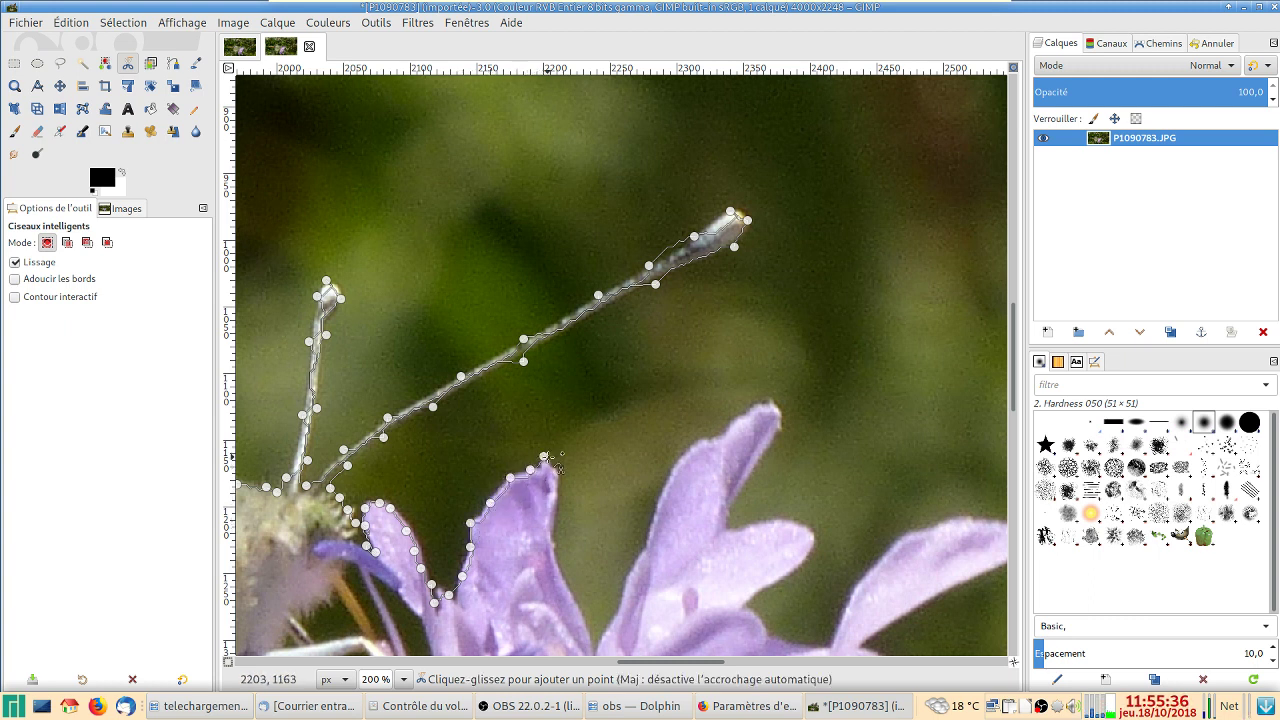
Continue the outline down the petal's right edge, scrolling further down.
click(552, 494)
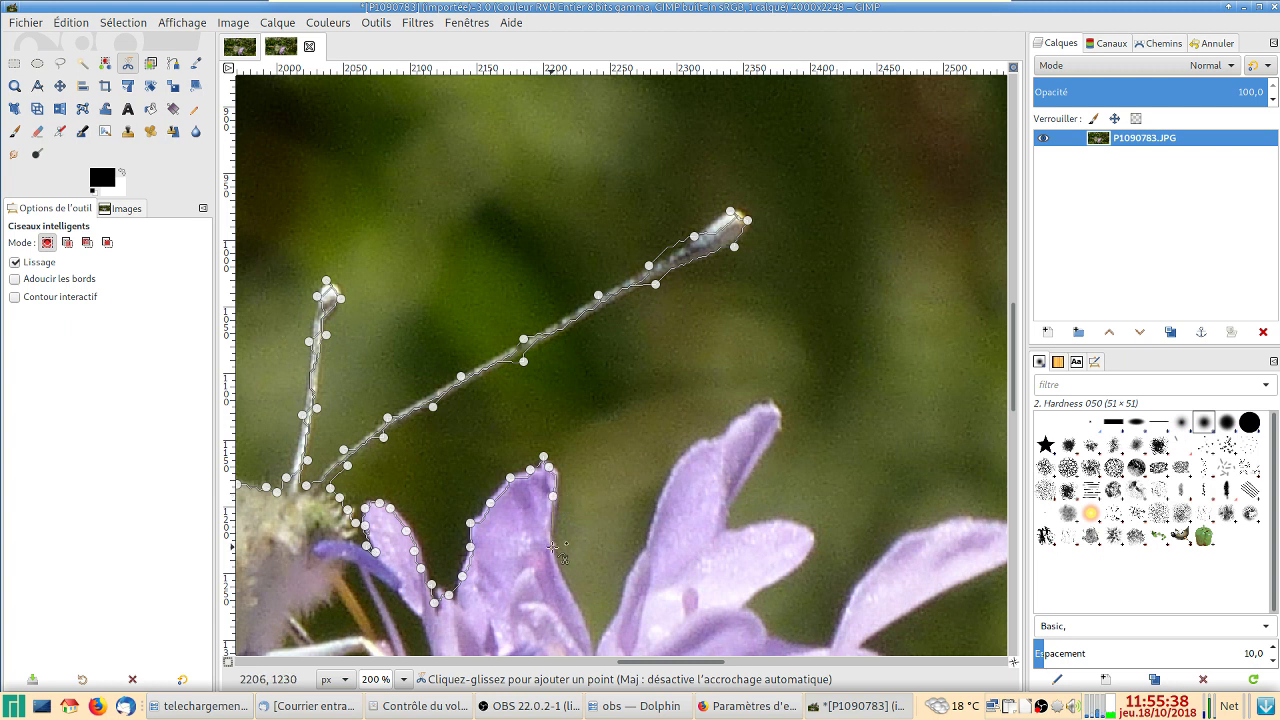
click(553, 547)
click(564, 585)
click(583, 625)
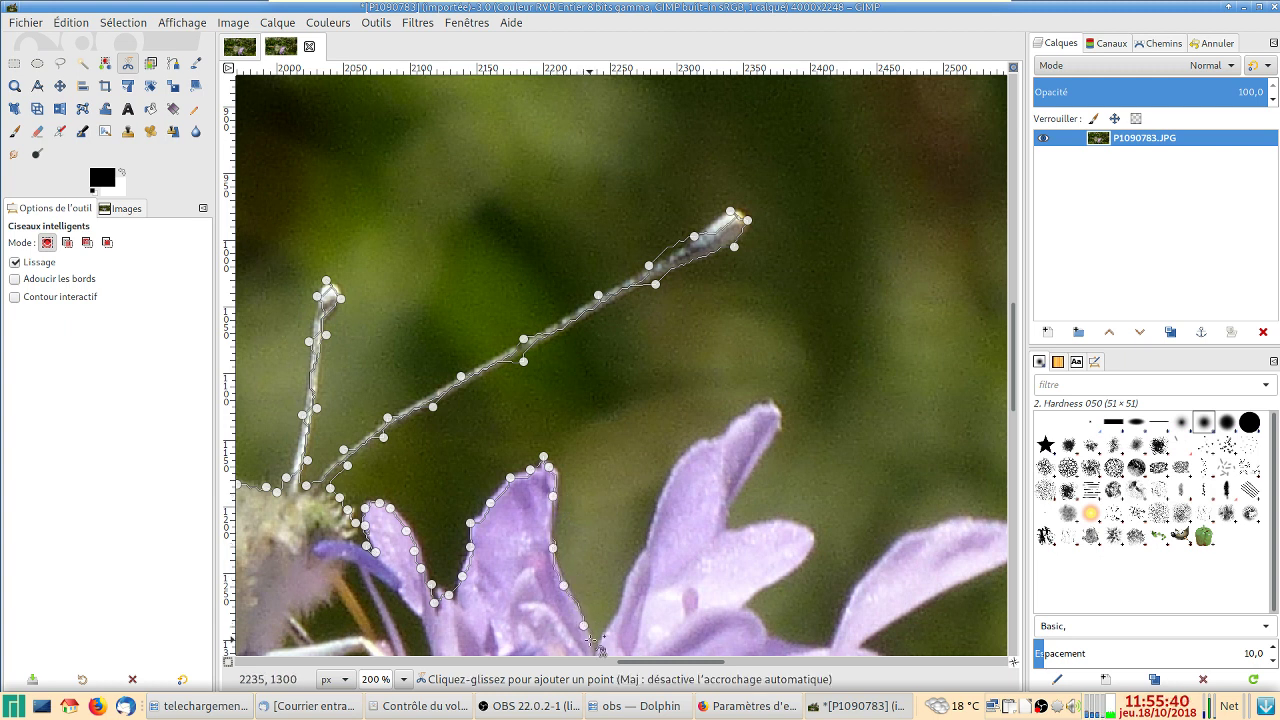
click(590, 642)
scroll(595, 498, down, 3)
scroll(595, 498, left, 2)
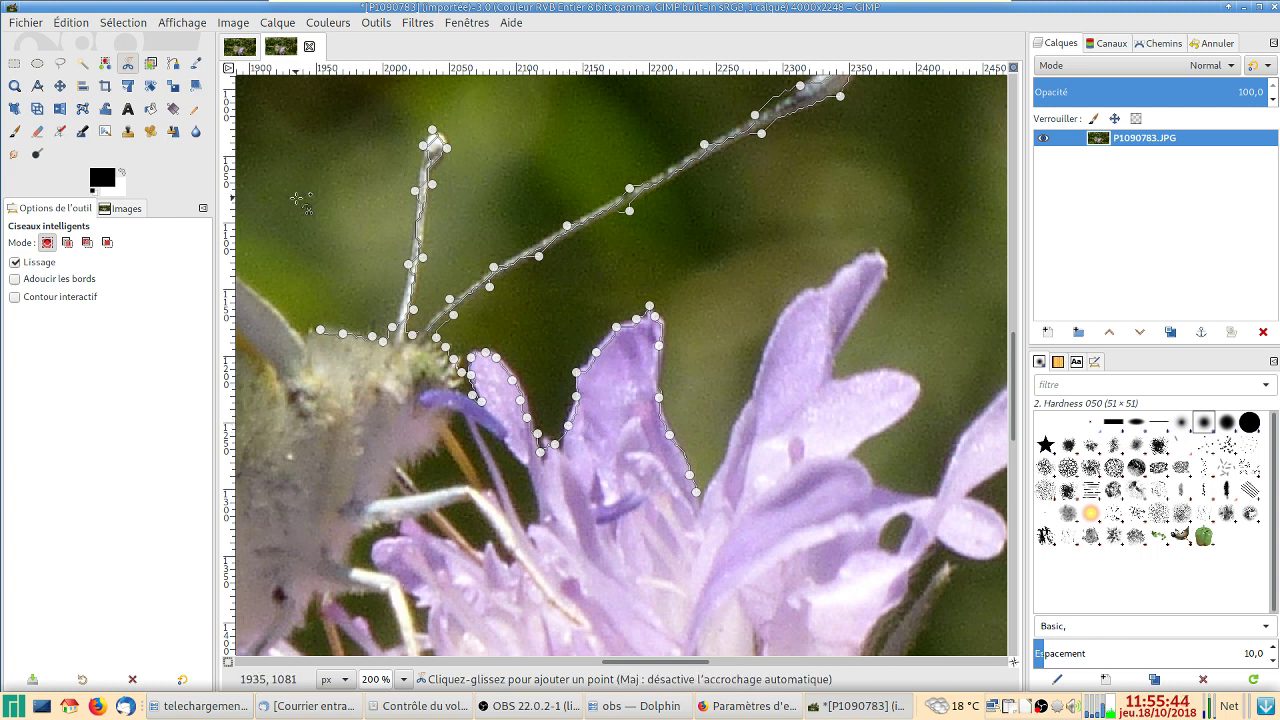
Switch to the first image view to see the whole butterfly and flower enclosed.
click(240, 46)
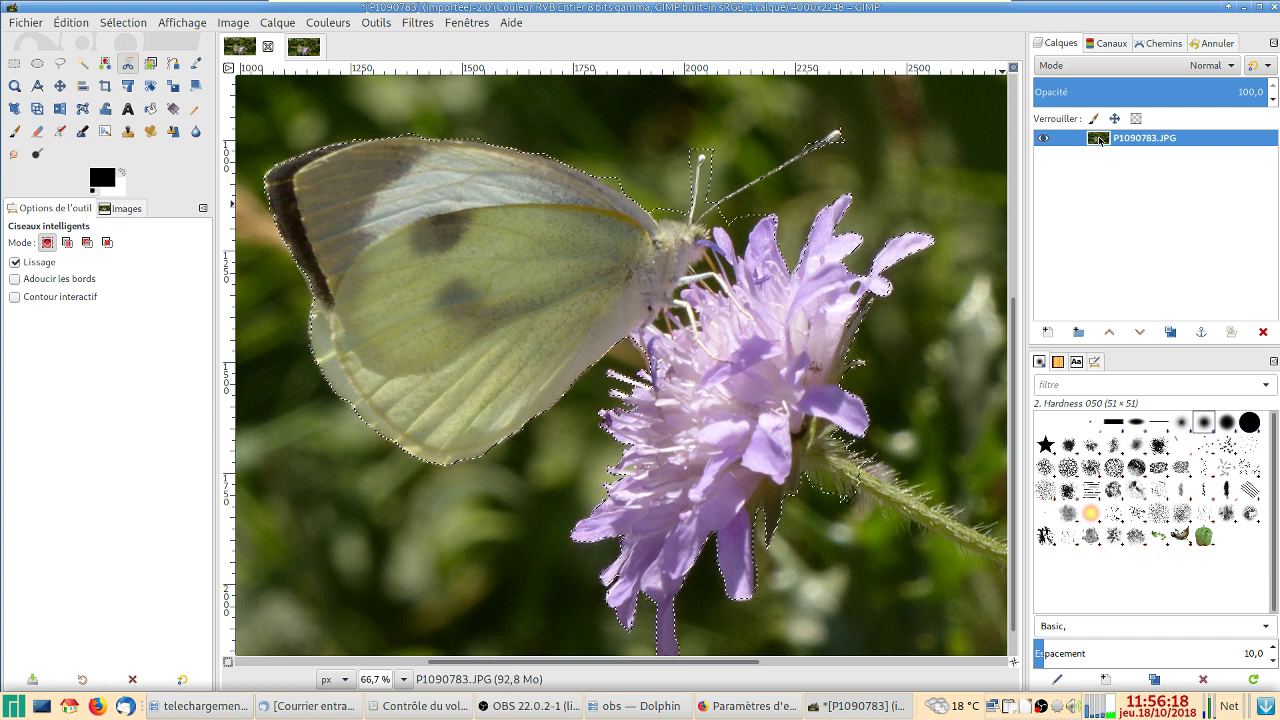
Add a layer mask initialised from the selection to the photo layer.
right_click(1100, 140)
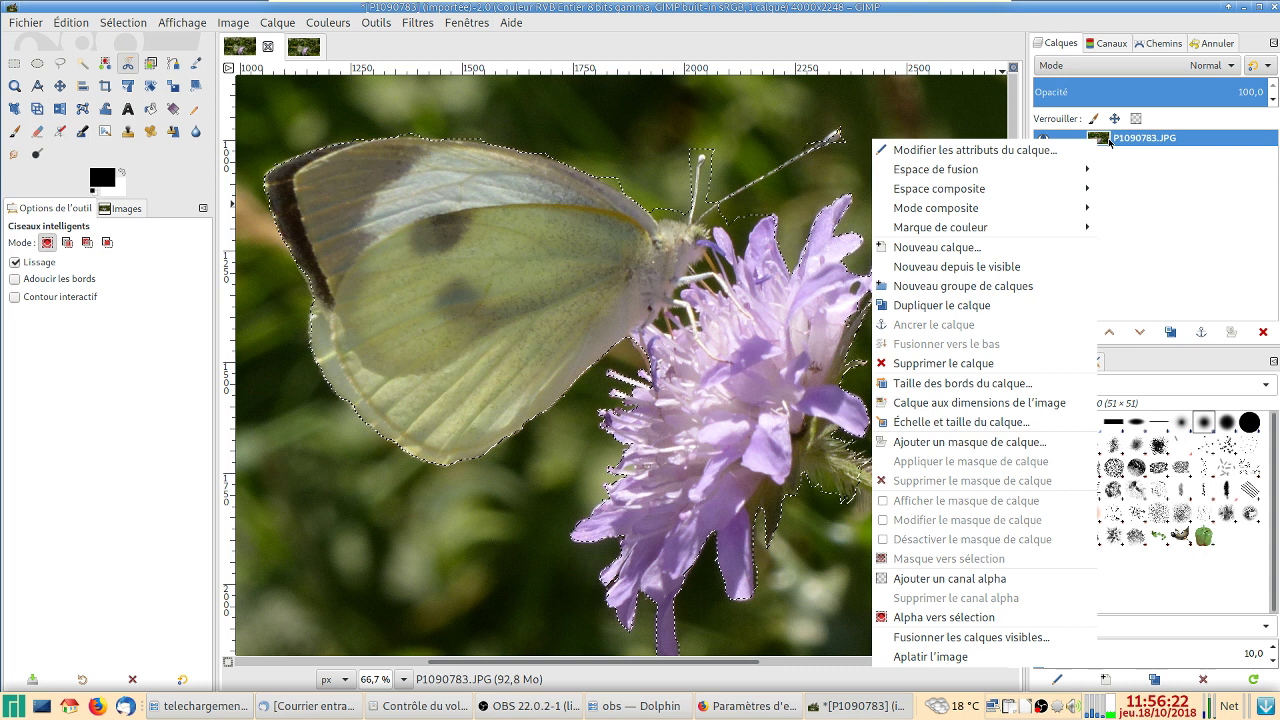
click(938, 451)
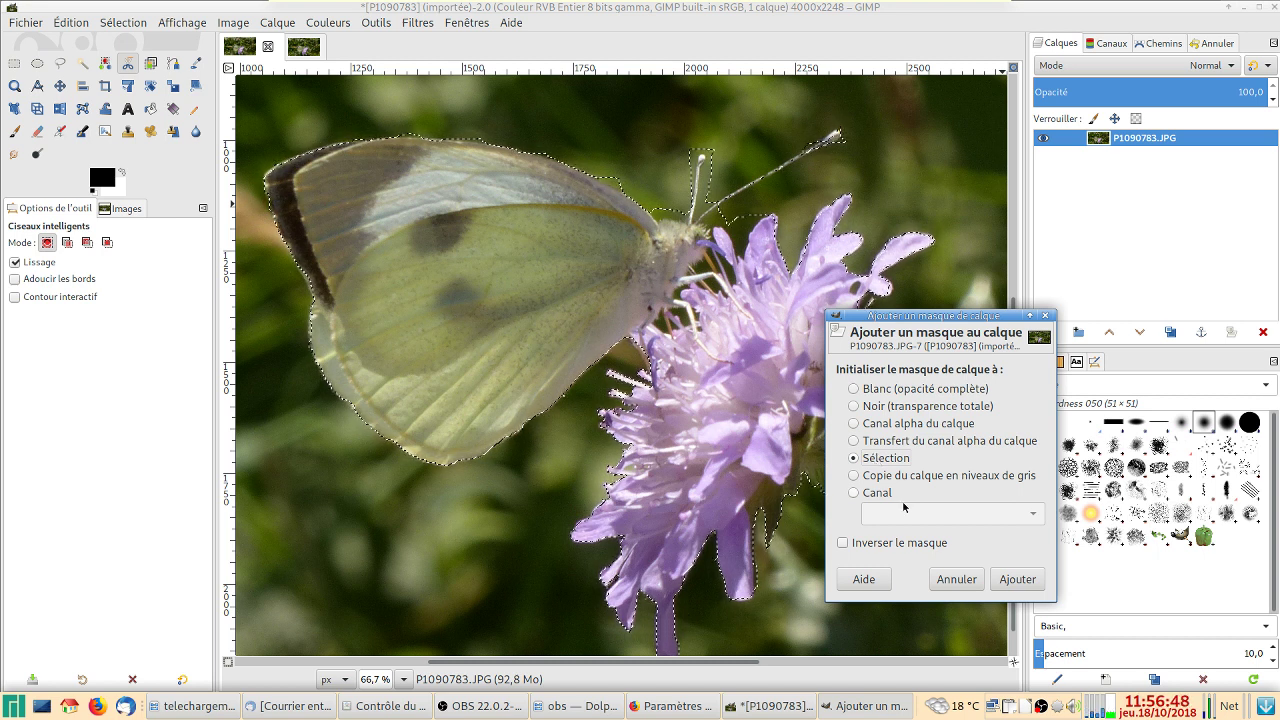
click(1018, 579)
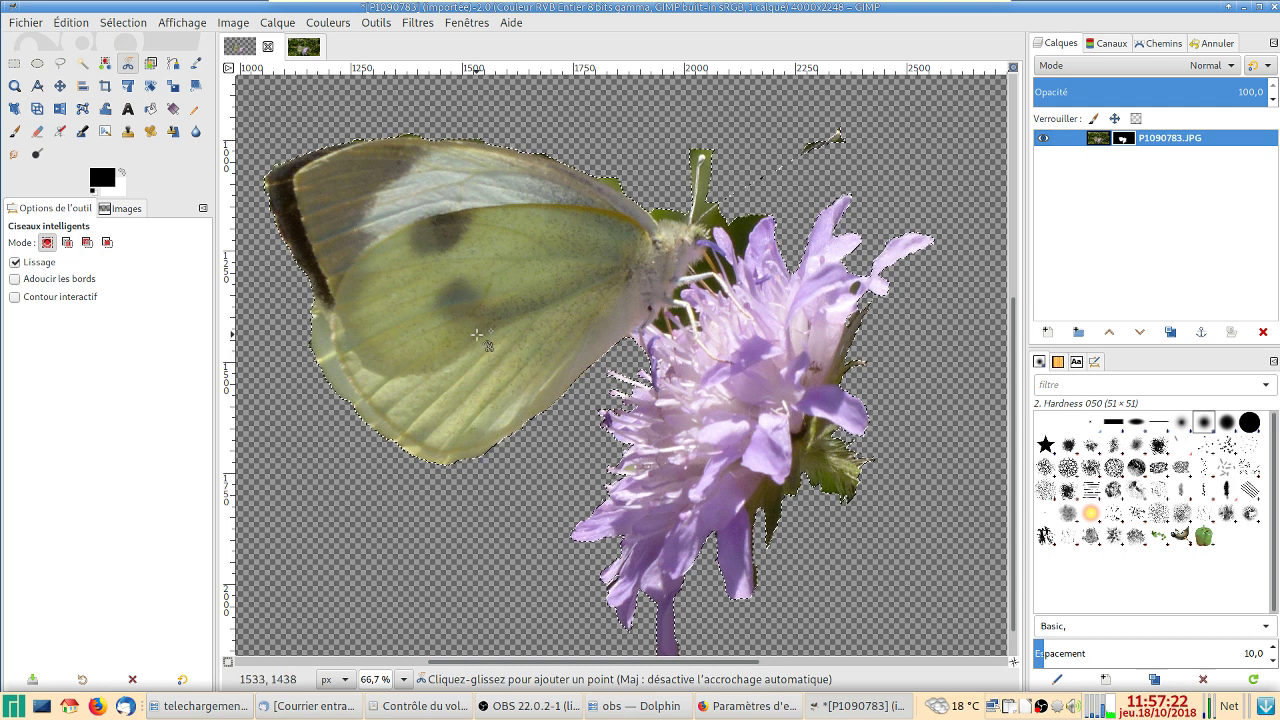
Convert the selection to a path and check it in the Paths list.
click(115, 22)
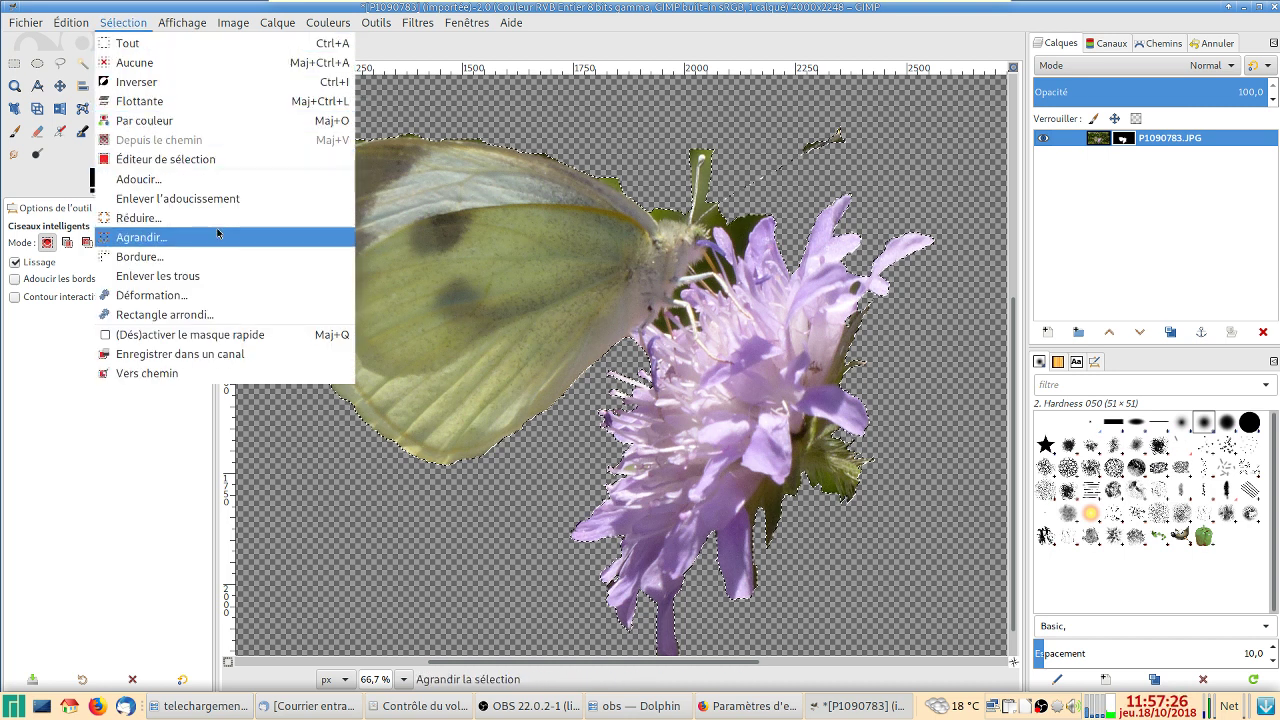
click(160, 373)
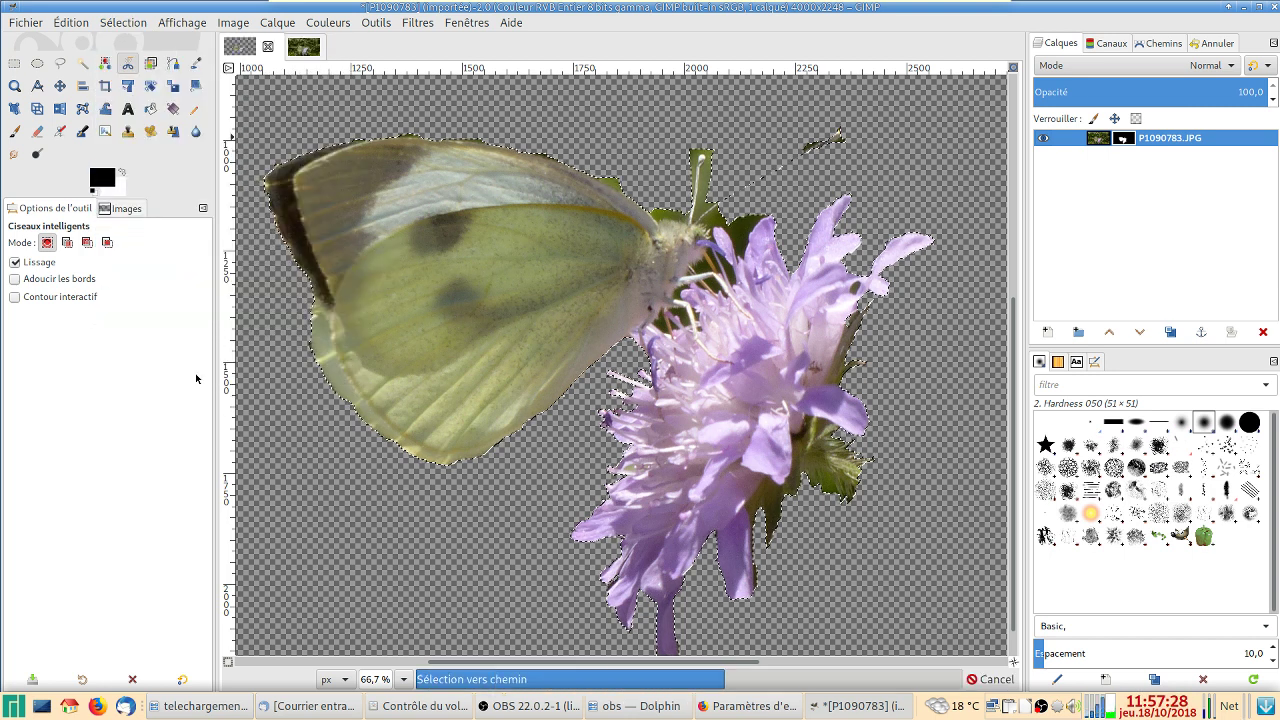
click(1150, 45)
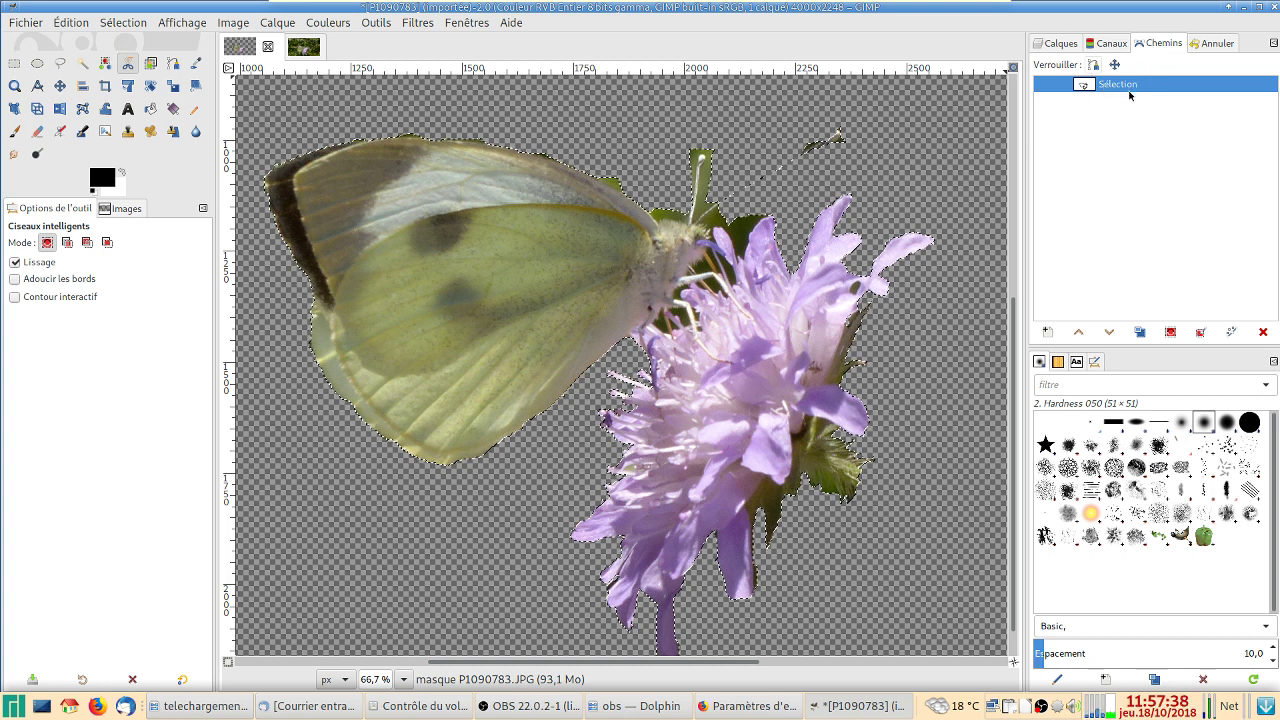
Return to the Layers list and make the layer mask active again.
click(1053, 44)
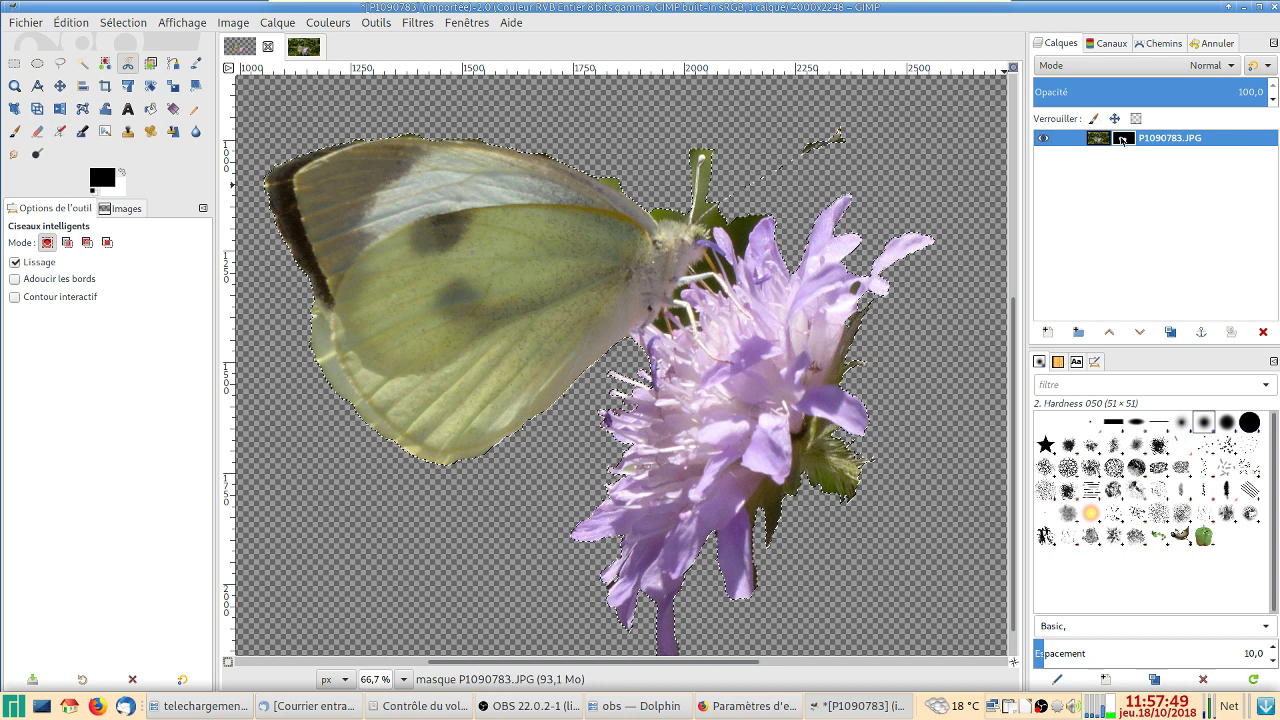
click(1097, 142)
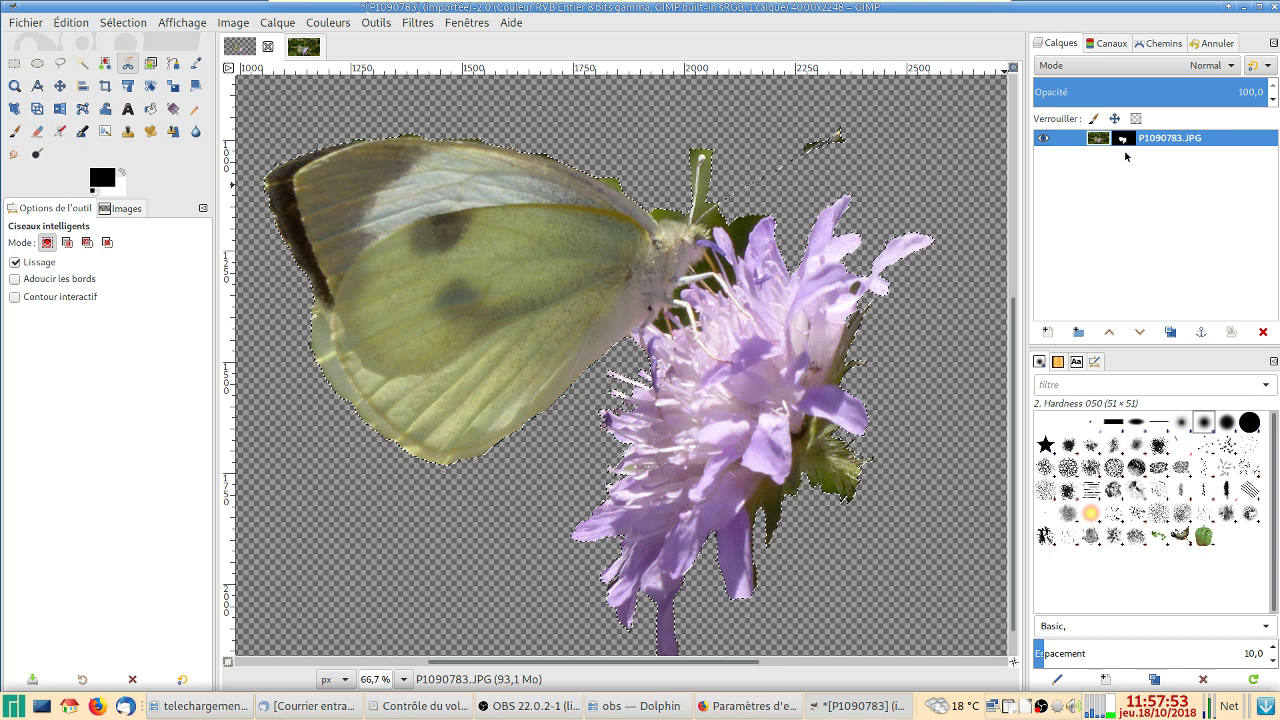
click(1123, 140)
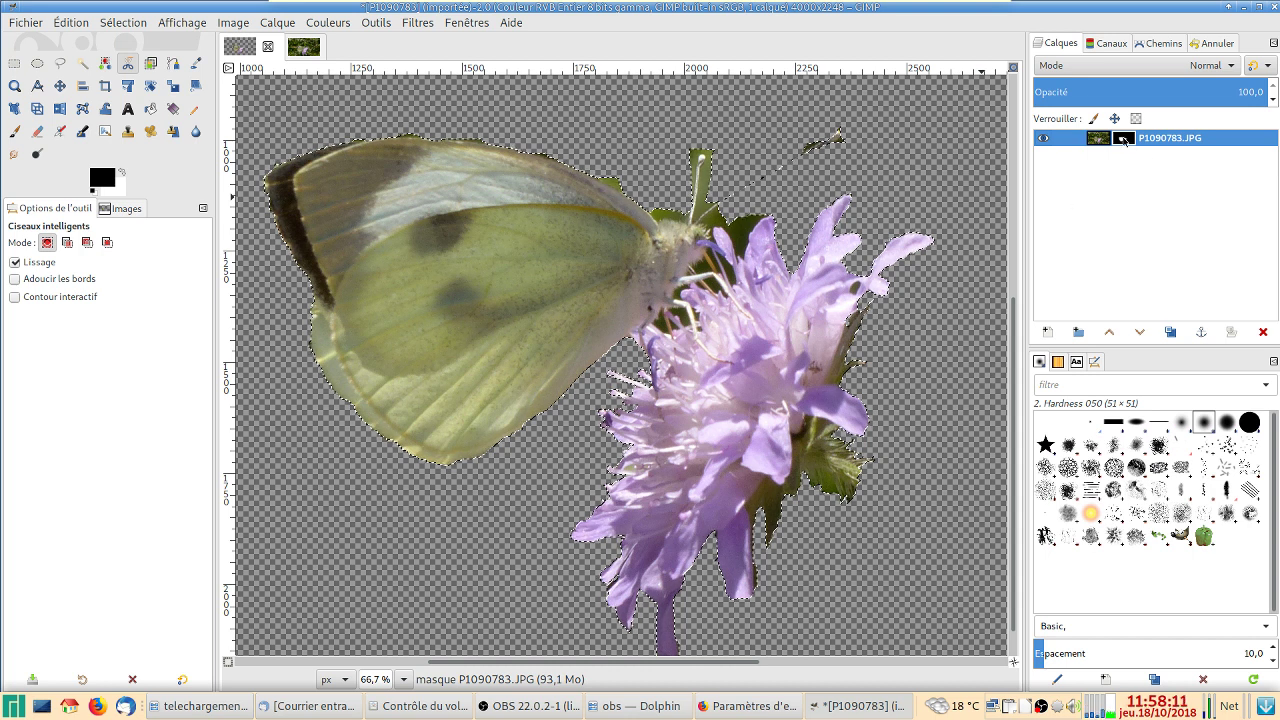
Deselect all, confirm the saved path in Paths, and return to Layers.
click(127, 23)
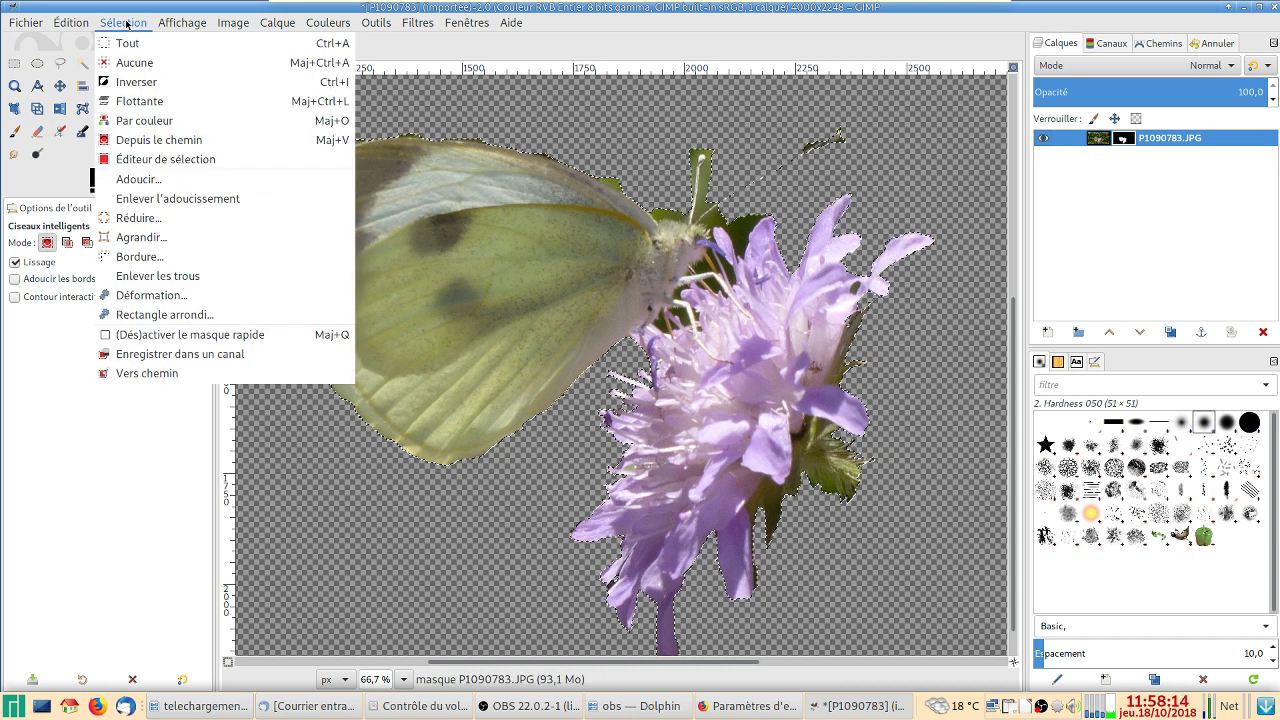
click(150, 65)
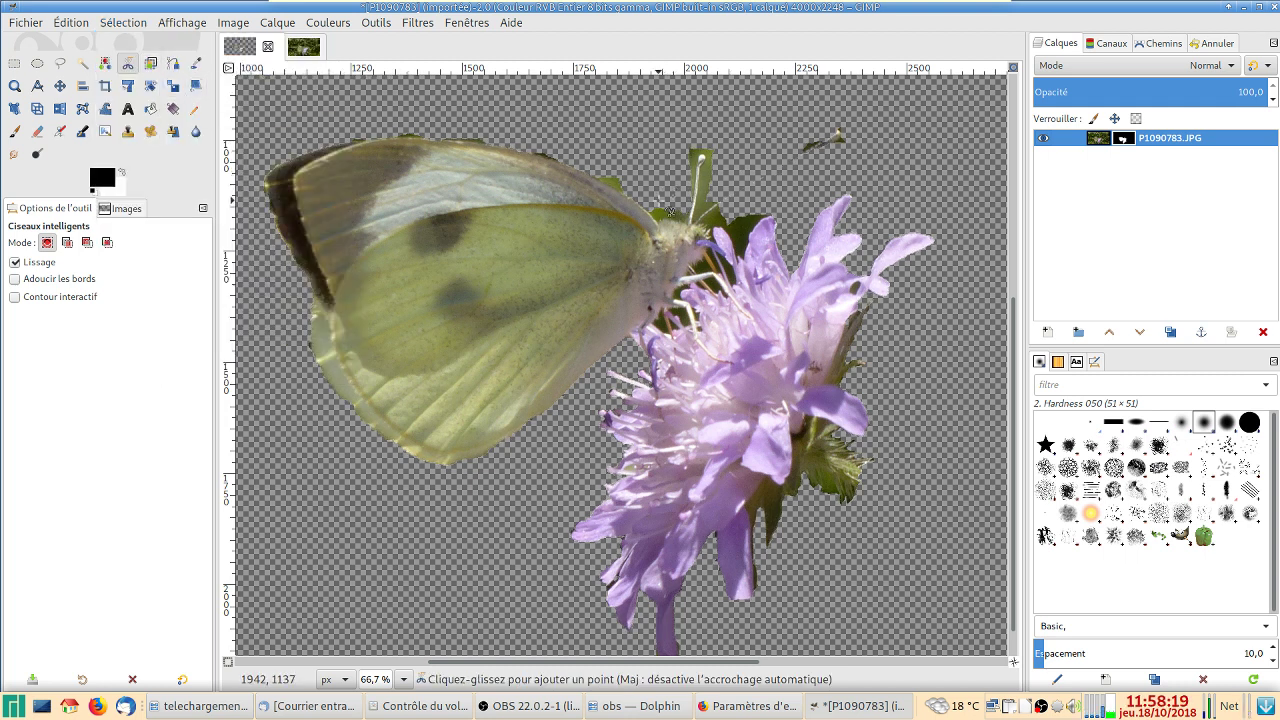
click(1165, 43)
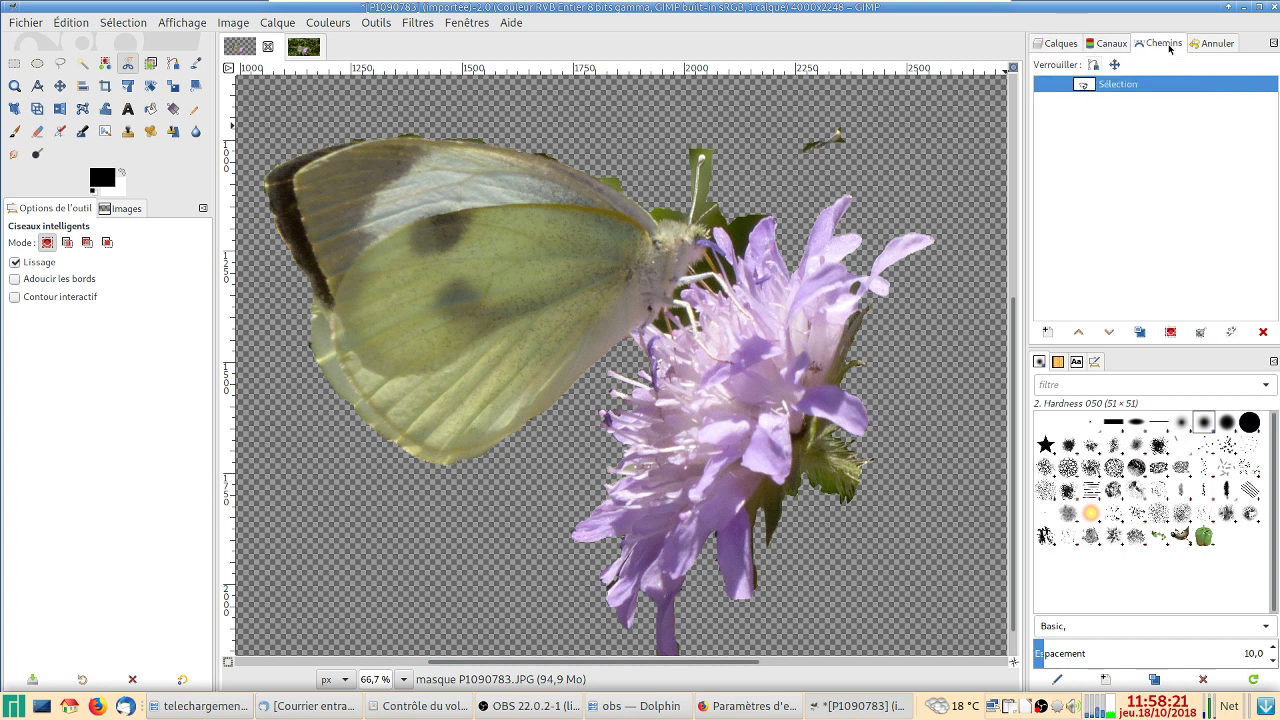
click(1049, 45)
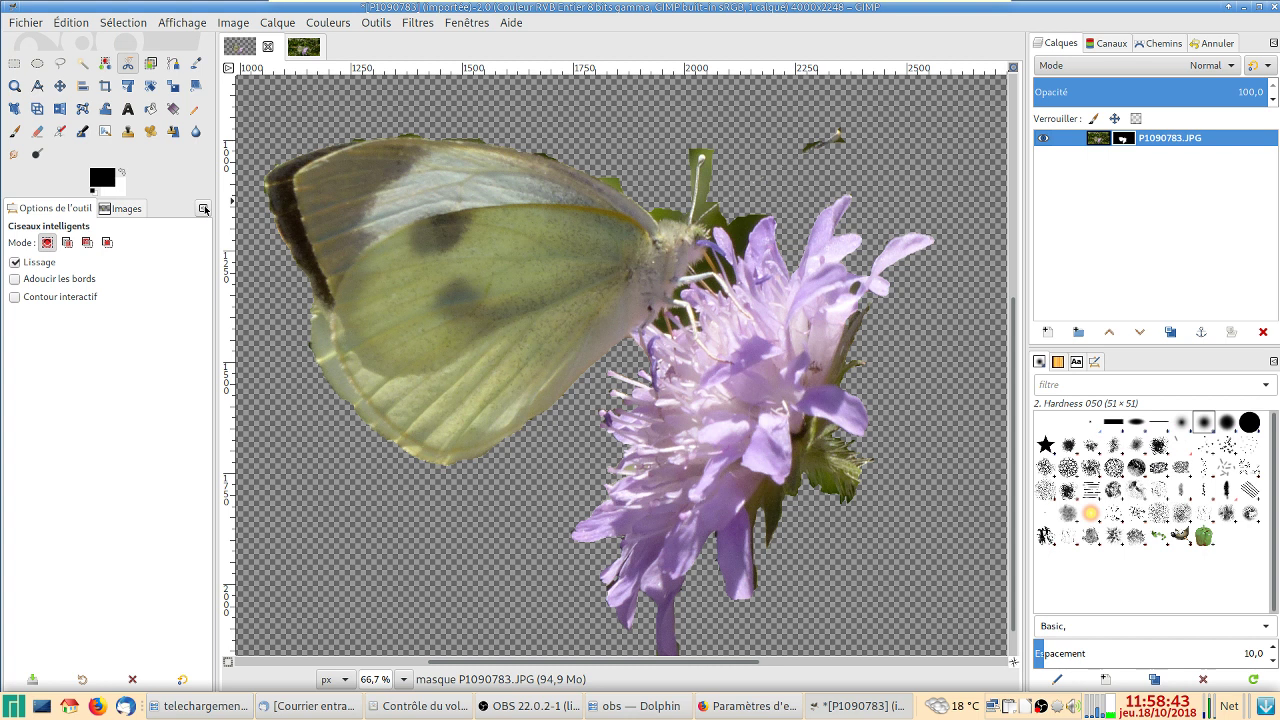
Set the foreground colour to bright green and the background to light pink.
key(s)
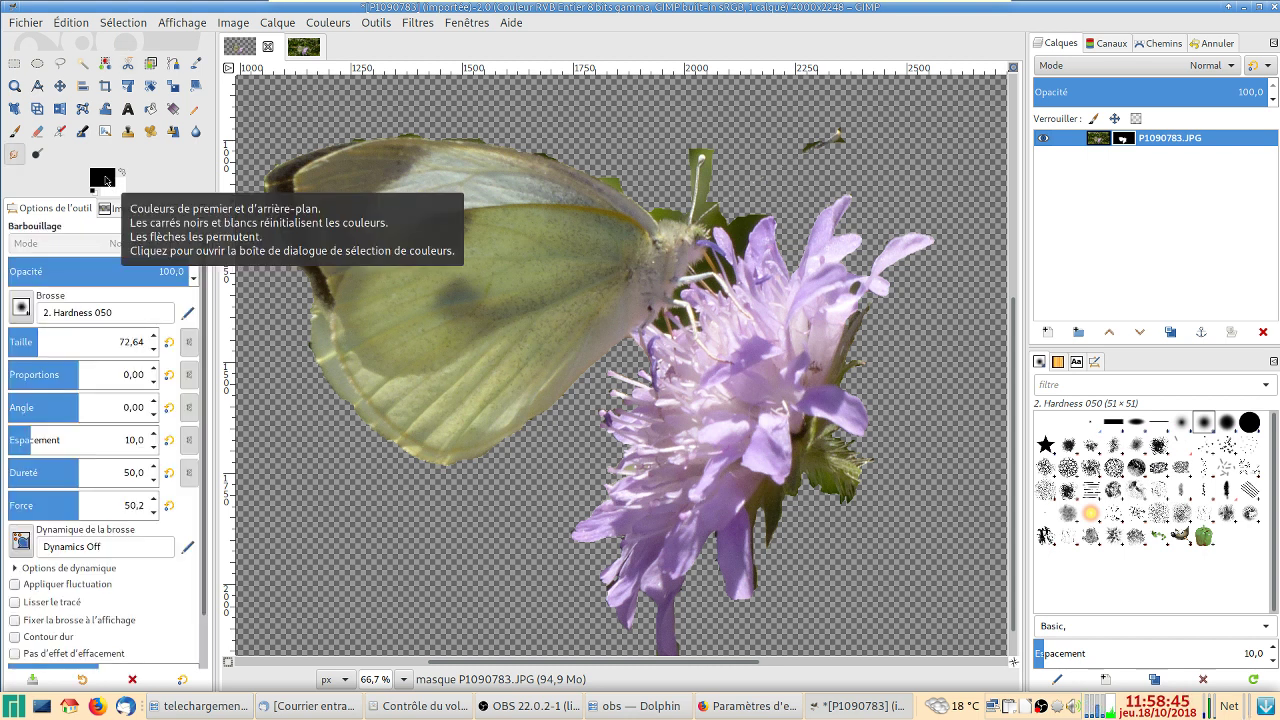
click(102, 178)
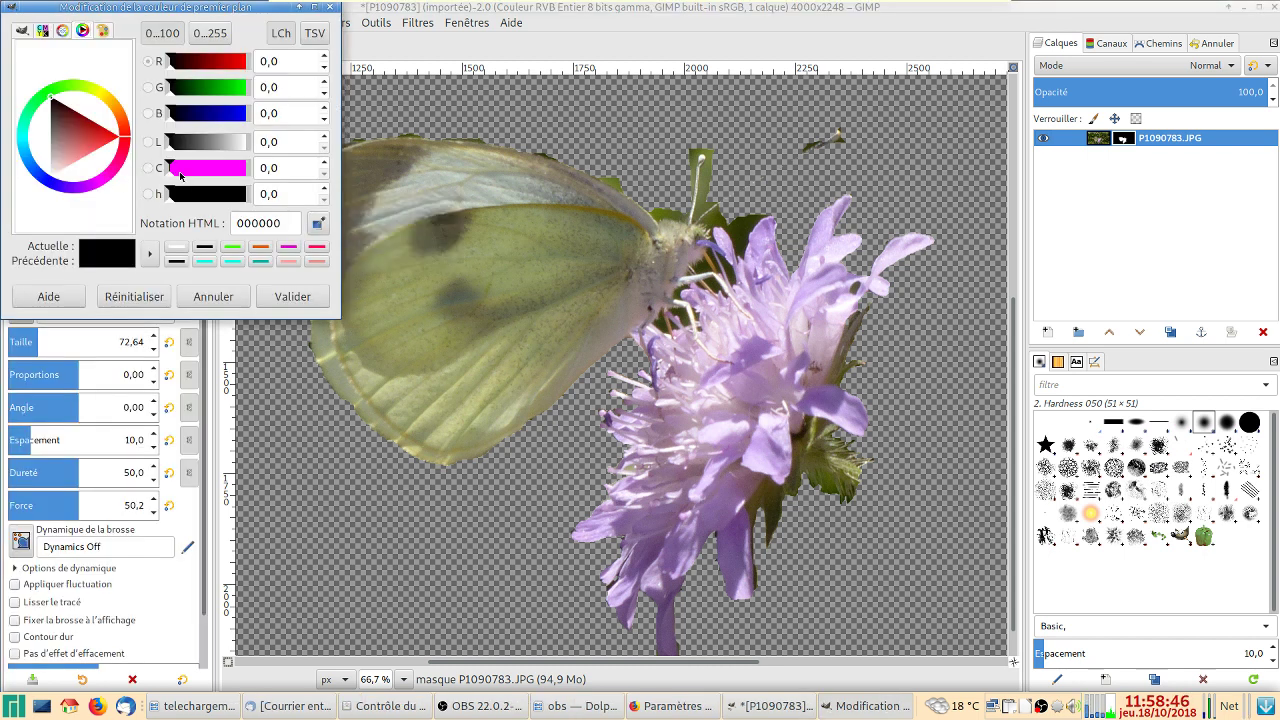
click(232, 247)
click(290, 296)
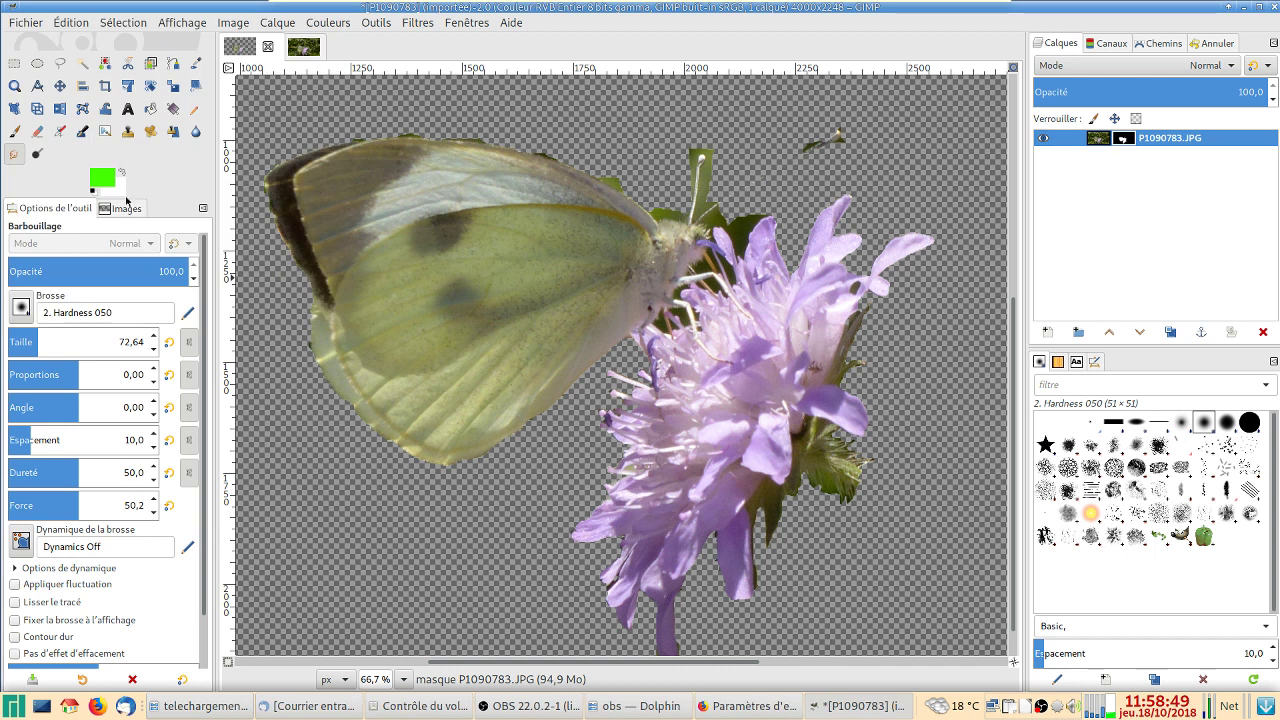
click(126, 196)
click(288, 261)
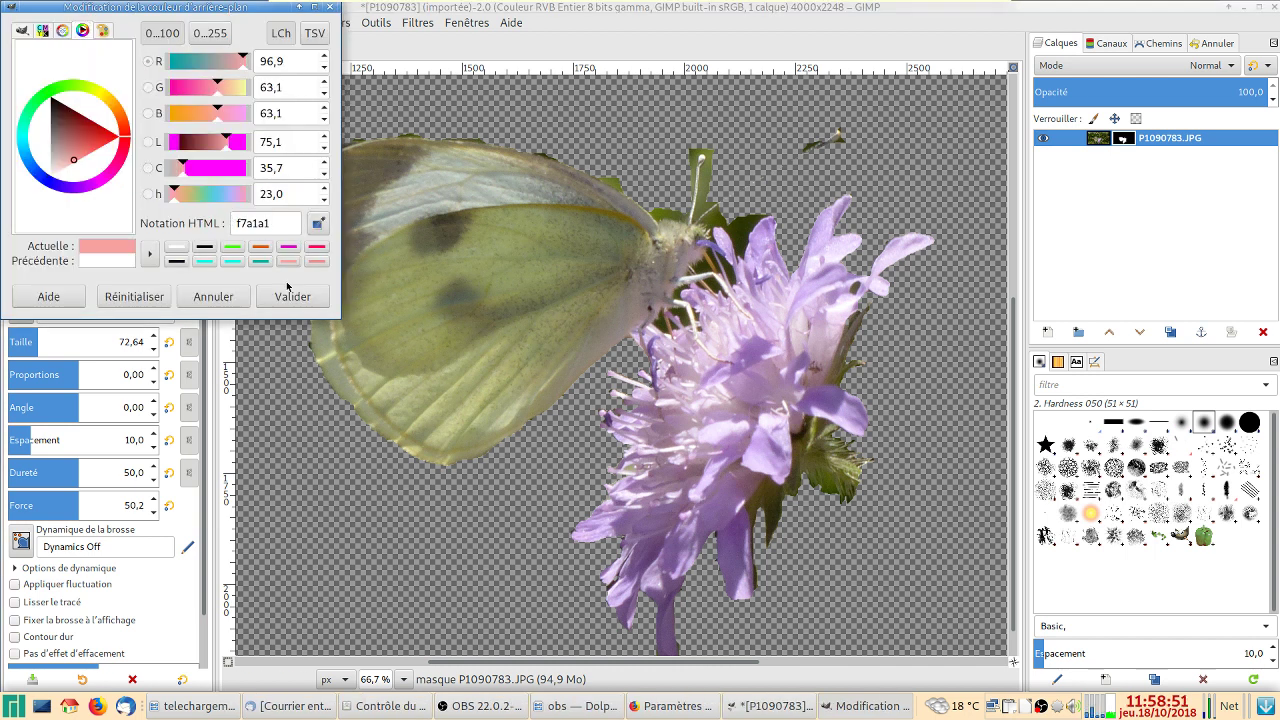
click(292, 296)
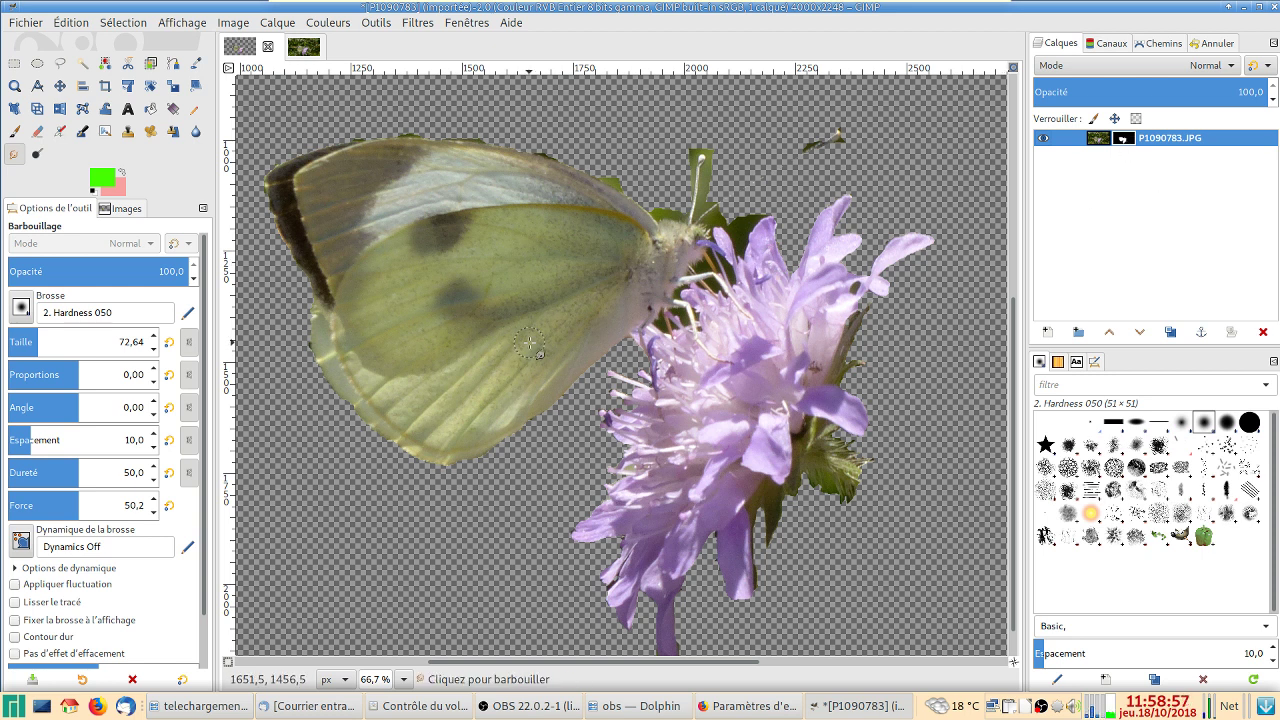
Reset colours to black and white, zoom in on the antenna, and choose the Paintbrush.
key(d)
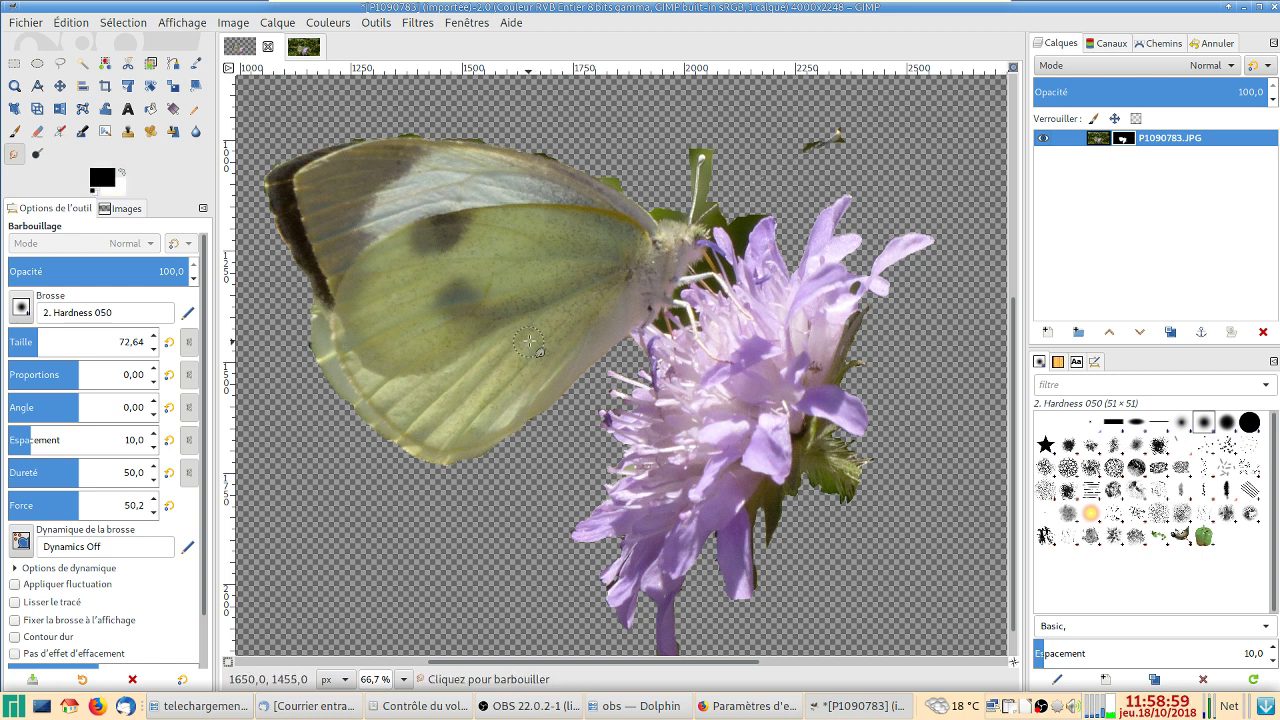
scroll(763, 263, up, 5)
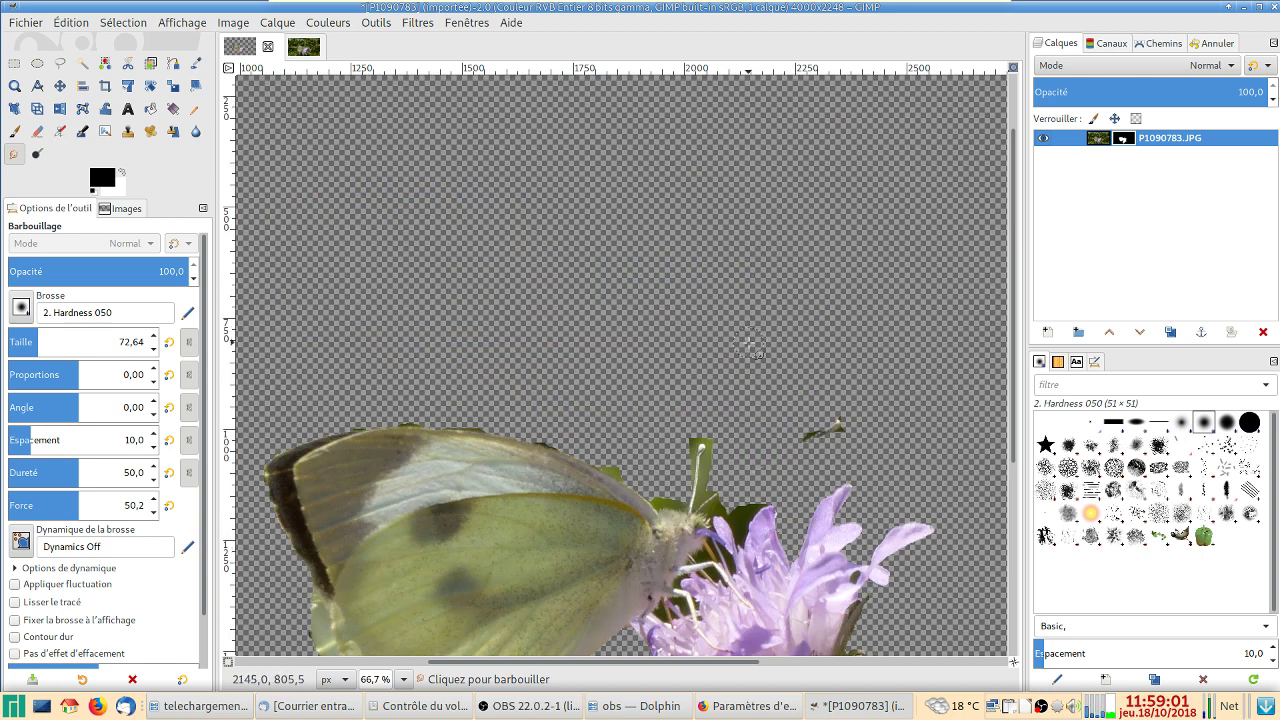
ctrl+scroll(750, 445, up, 1)
ctrl+scroll(750, 445, up, 3)
scroll(750, 445, down, 1)
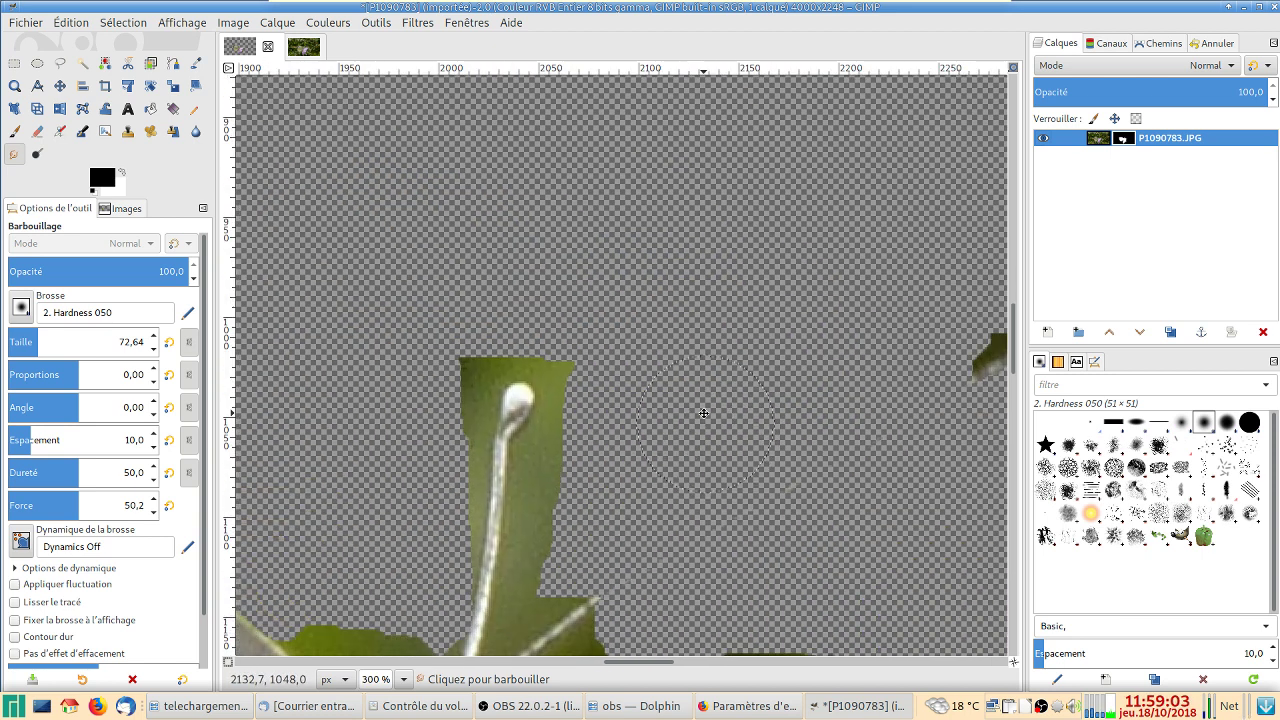
scroll(637, 316, down, 5)
scroll(637, 316, right, 1)
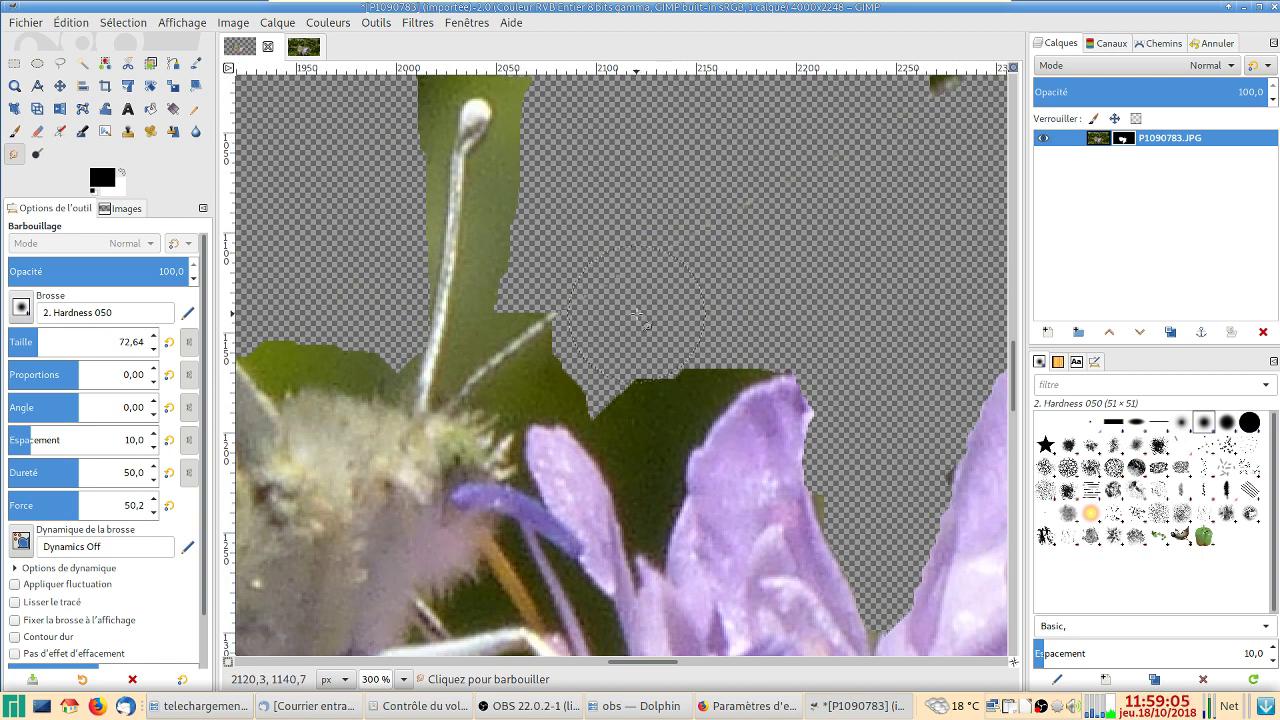
key(p)
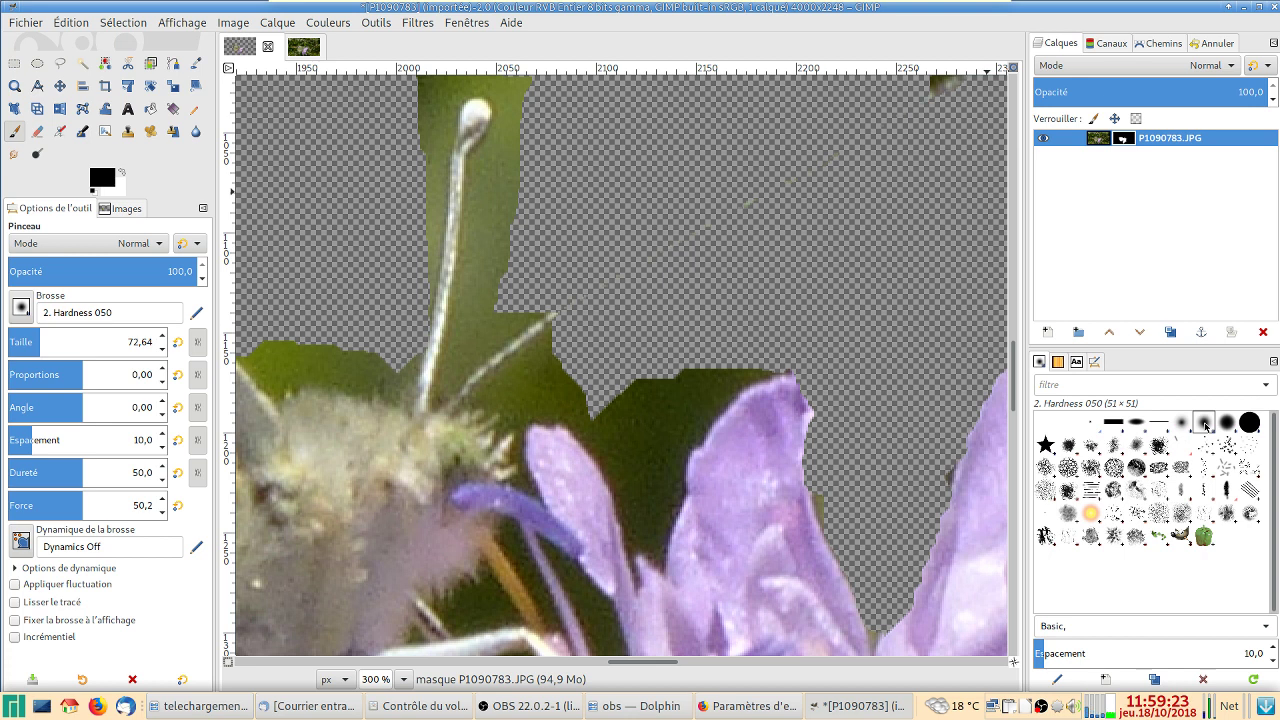
Reduce the paintbrush size to 11 using the Size slider and bracket keys.
click(1206, 425)
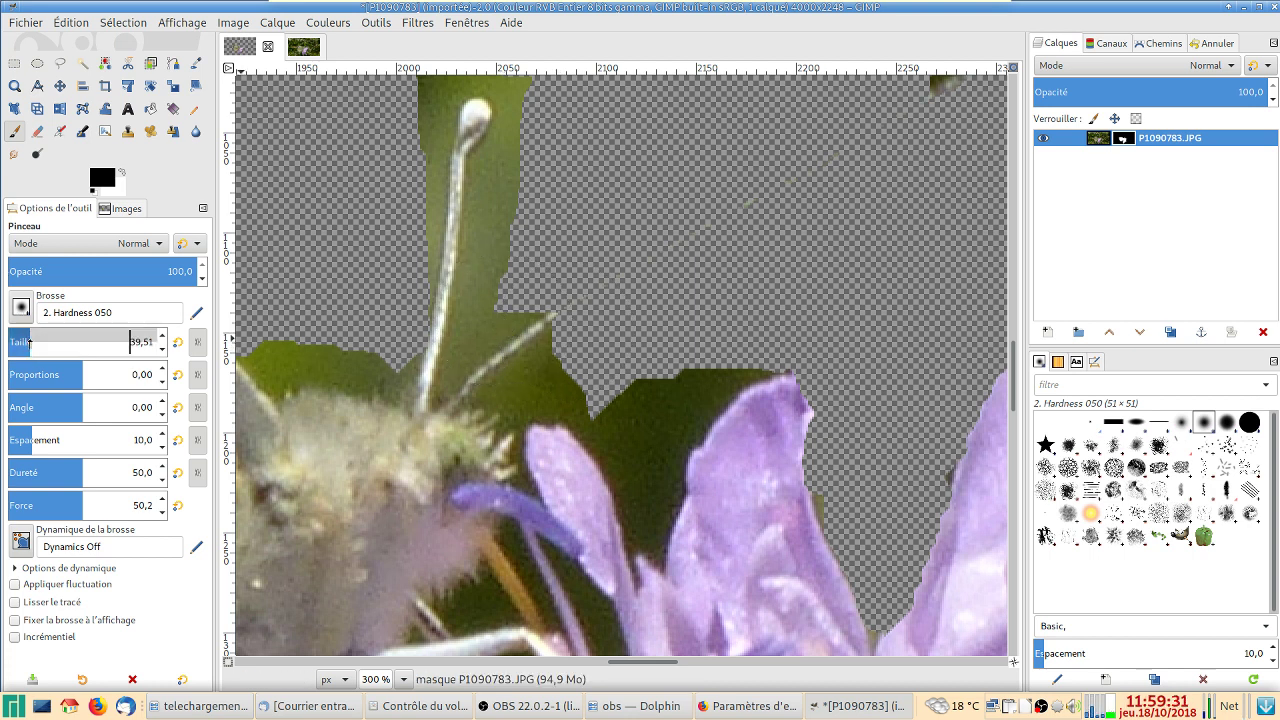
drag(28, 342, 14, 342)
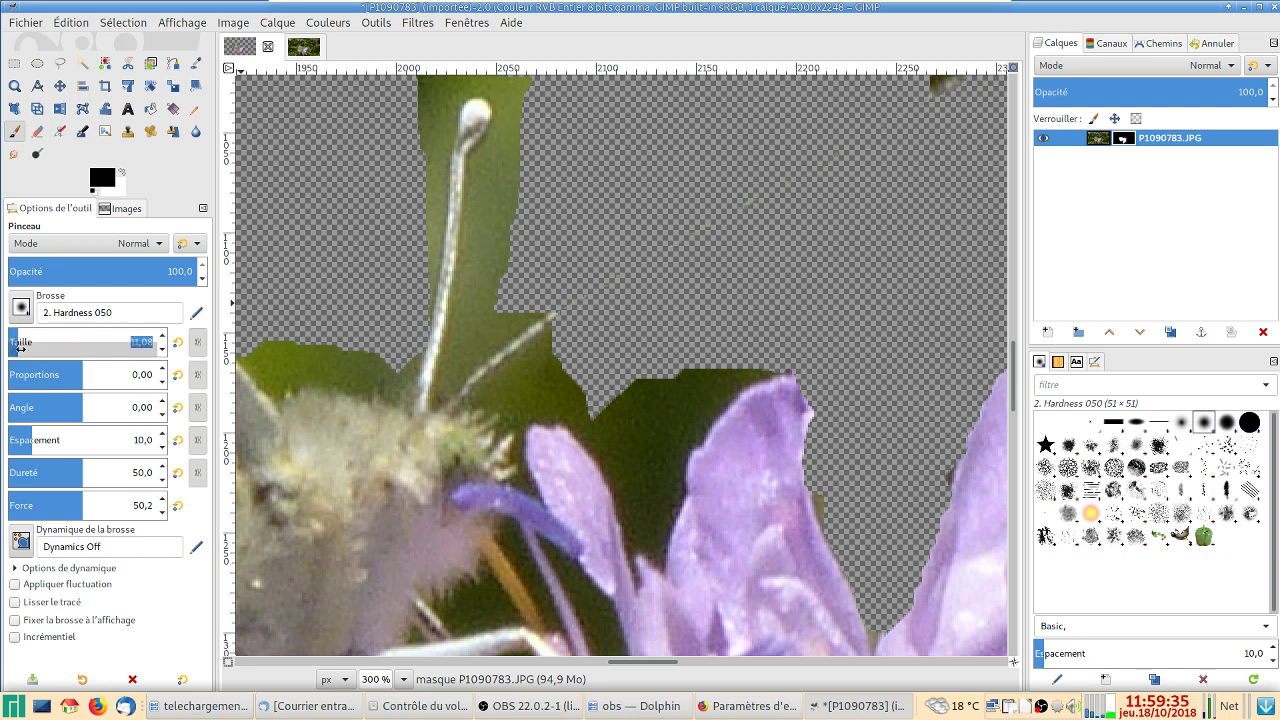
drag(131, 342, 55, 342)
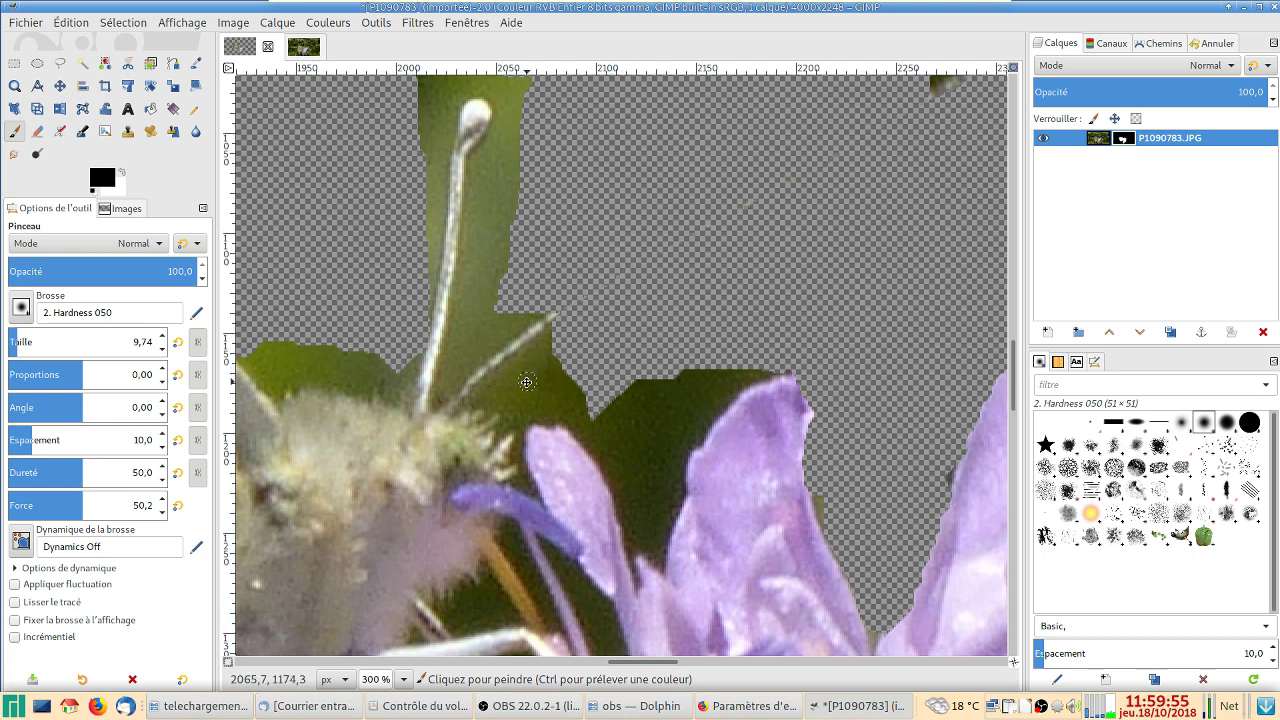
key(bracketright)
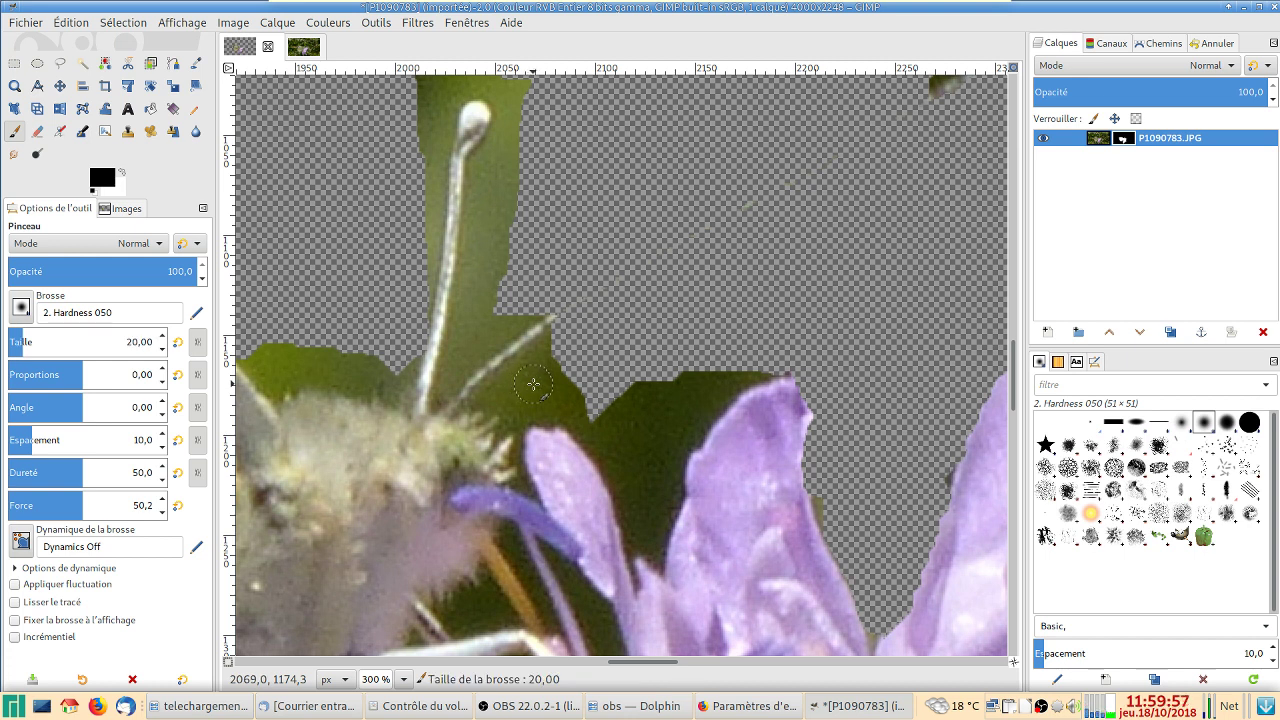
key(bracketright)
key(bracketright)
key(bracketright)
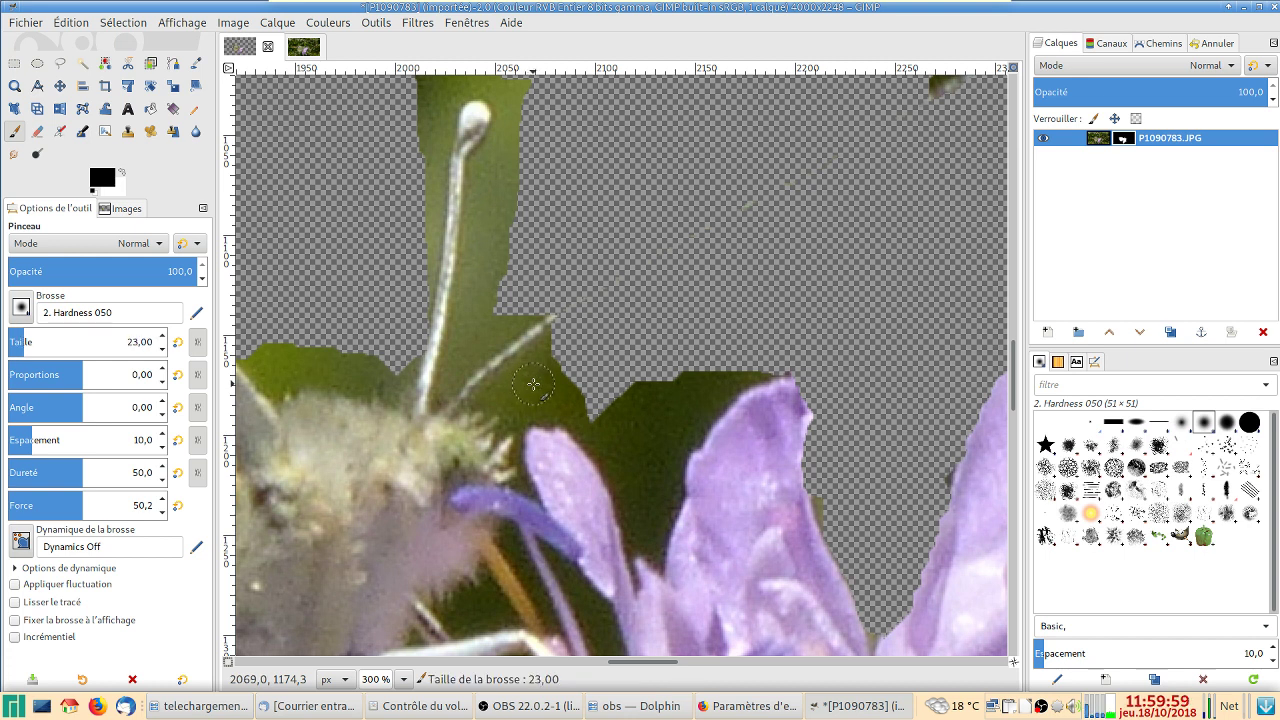
key(bracketright)
key(bracketright)
key(bracketright)
key(bracketright)
key(bracketleft)
key(bracketleft)
key(bracketleft)
key(bracketleft)
key(bracketleft)
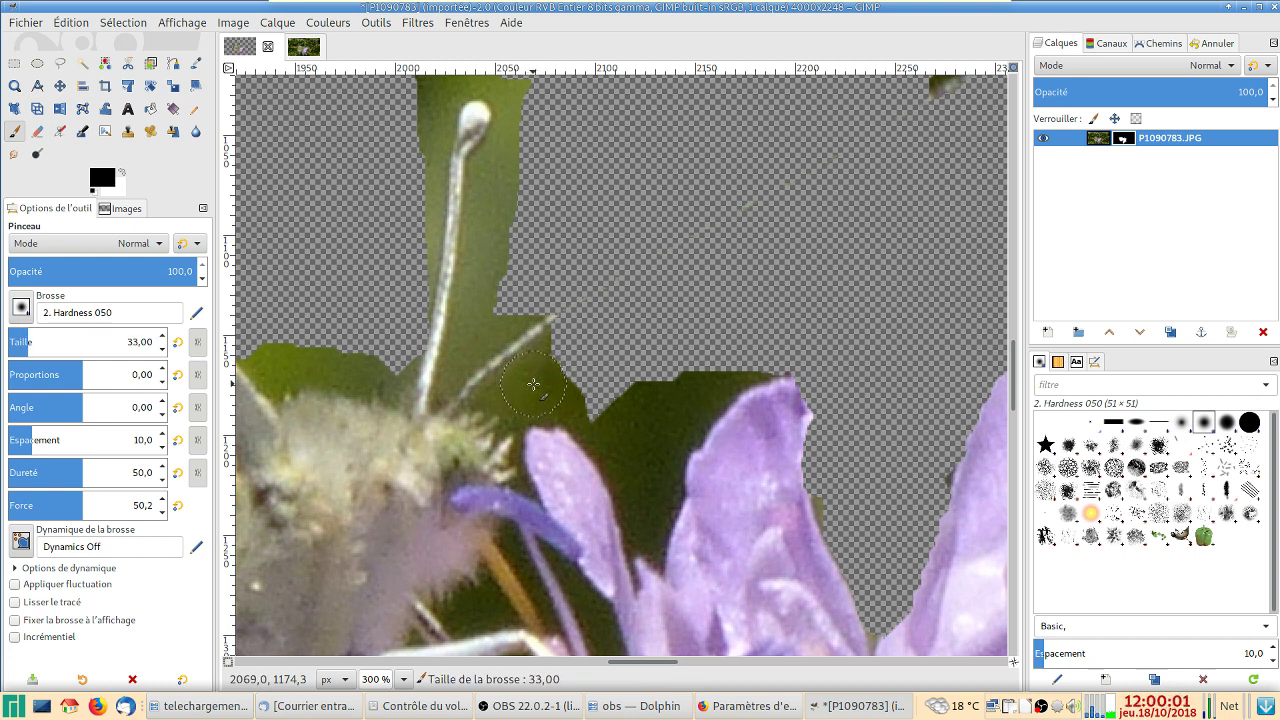
key(bracketleft)
key(bracketleft)
key(bracketleft)
key(bracketleft)
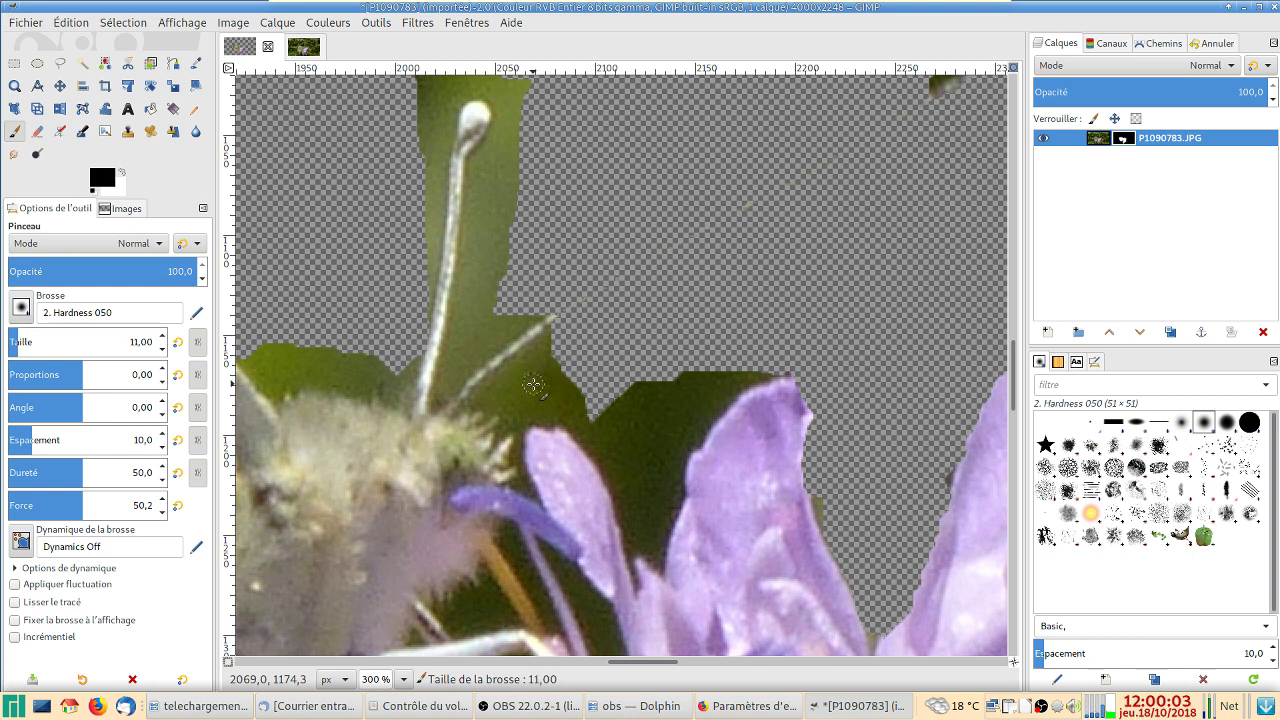
key(bracketleft)
key(bracketleft)
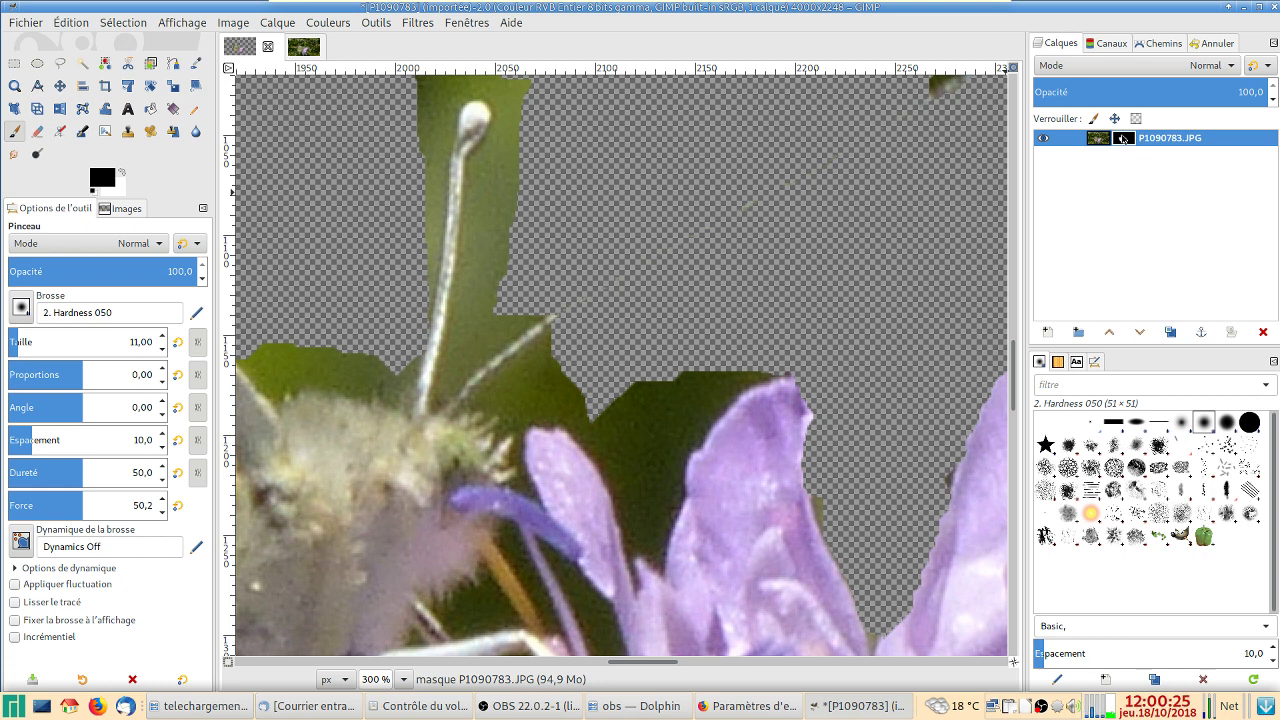
Activate the layer mask and paint white to reveal the hidden antenna out to its tip.
click(1093, 140)
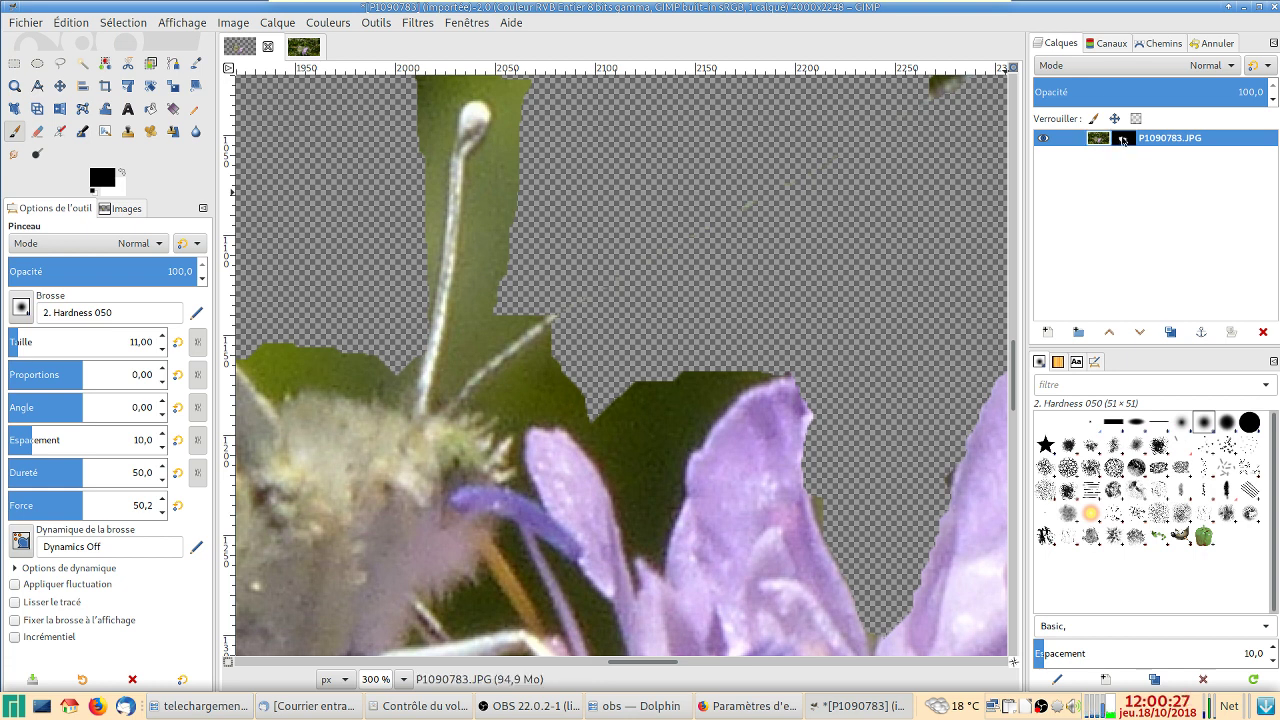
click(1122, 140)
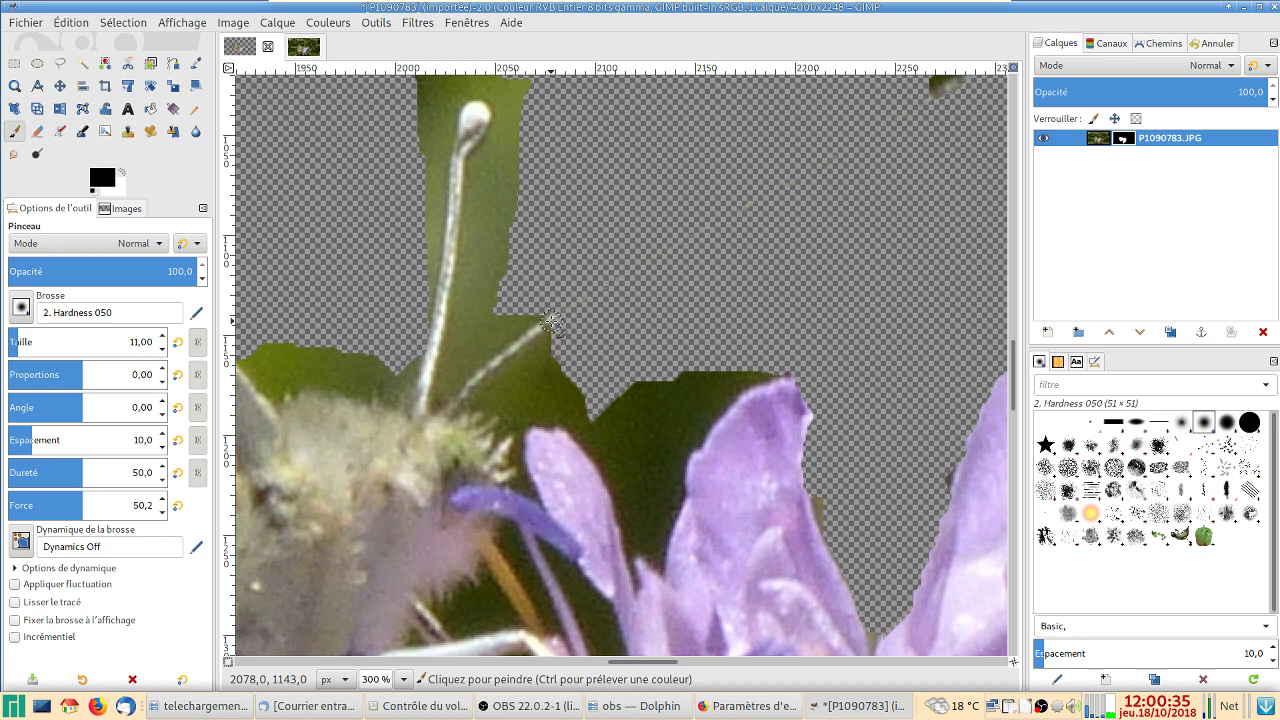
click(596, 286)
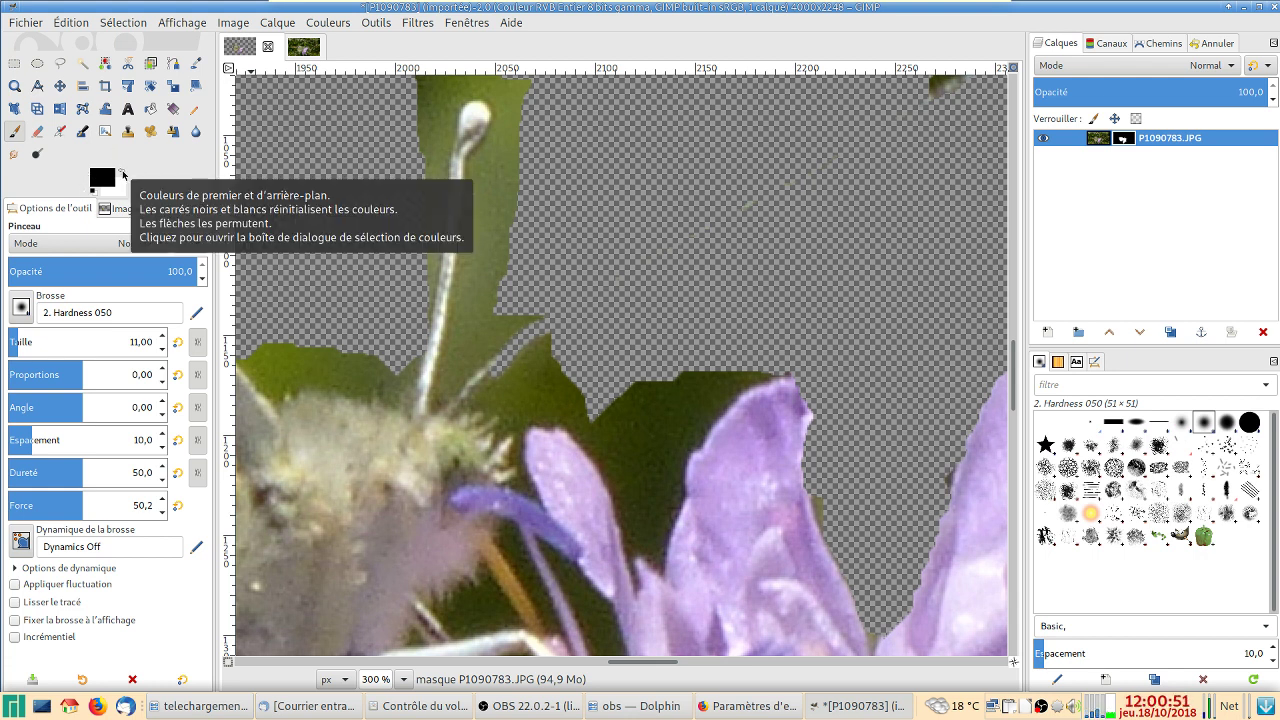
click(122, 173)
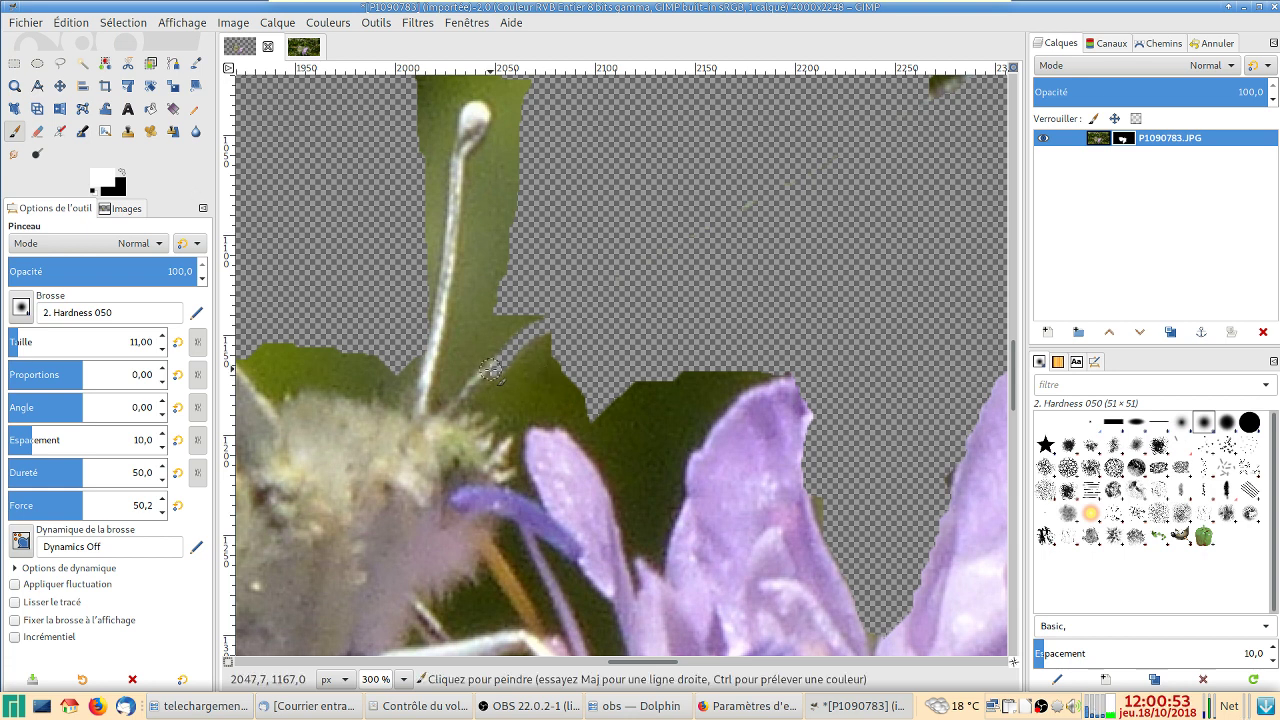
drag(490, 372, 543, 325)
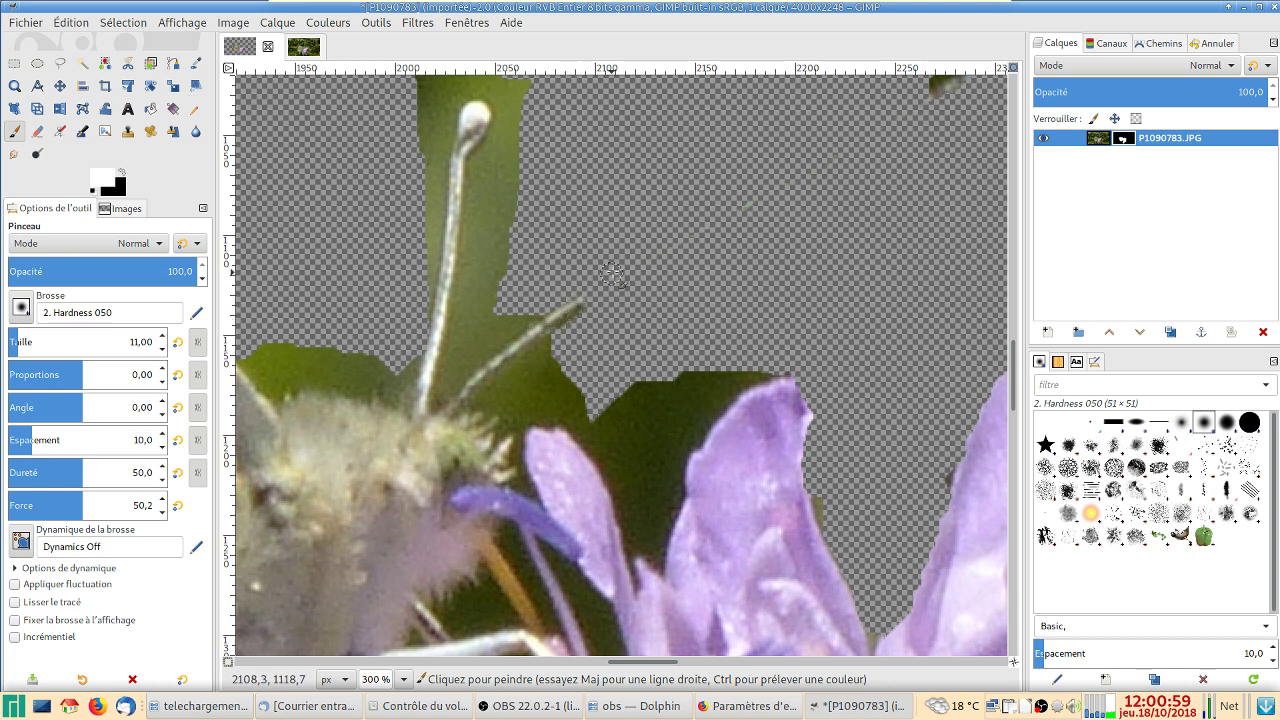
shift+click(621, 270)
shift+click(643, 267)
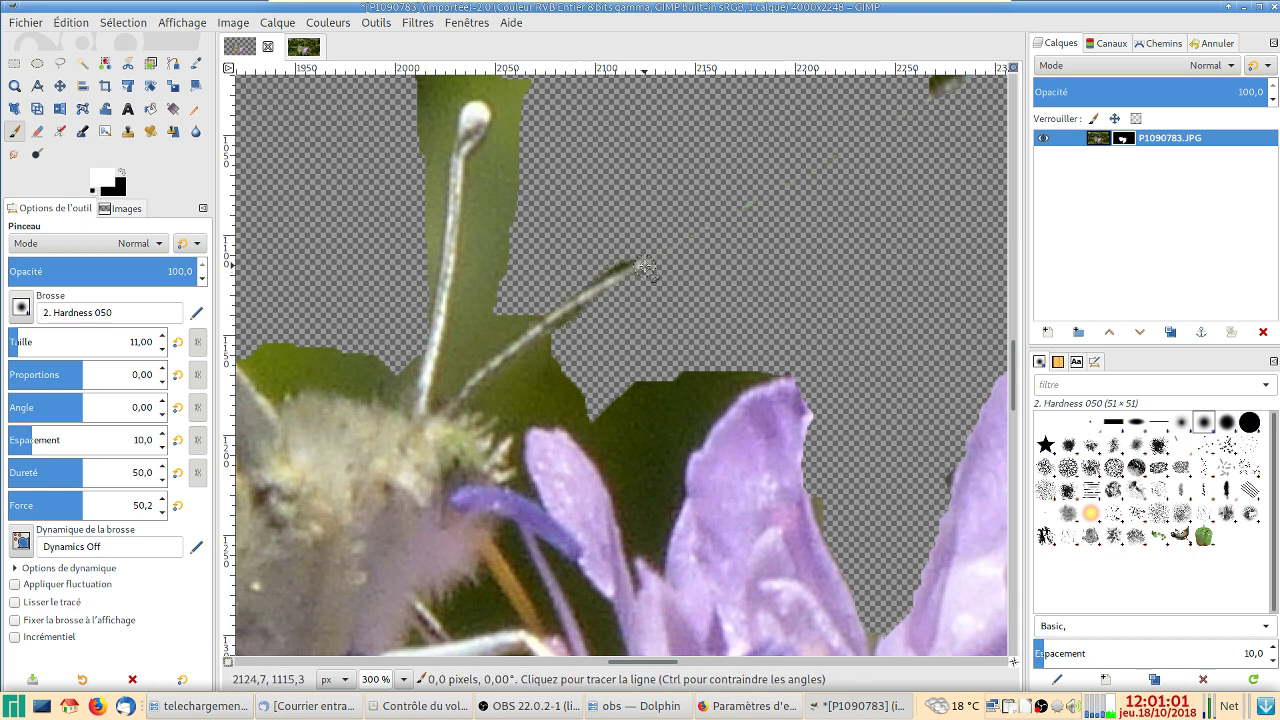
shift+click(714, 238)
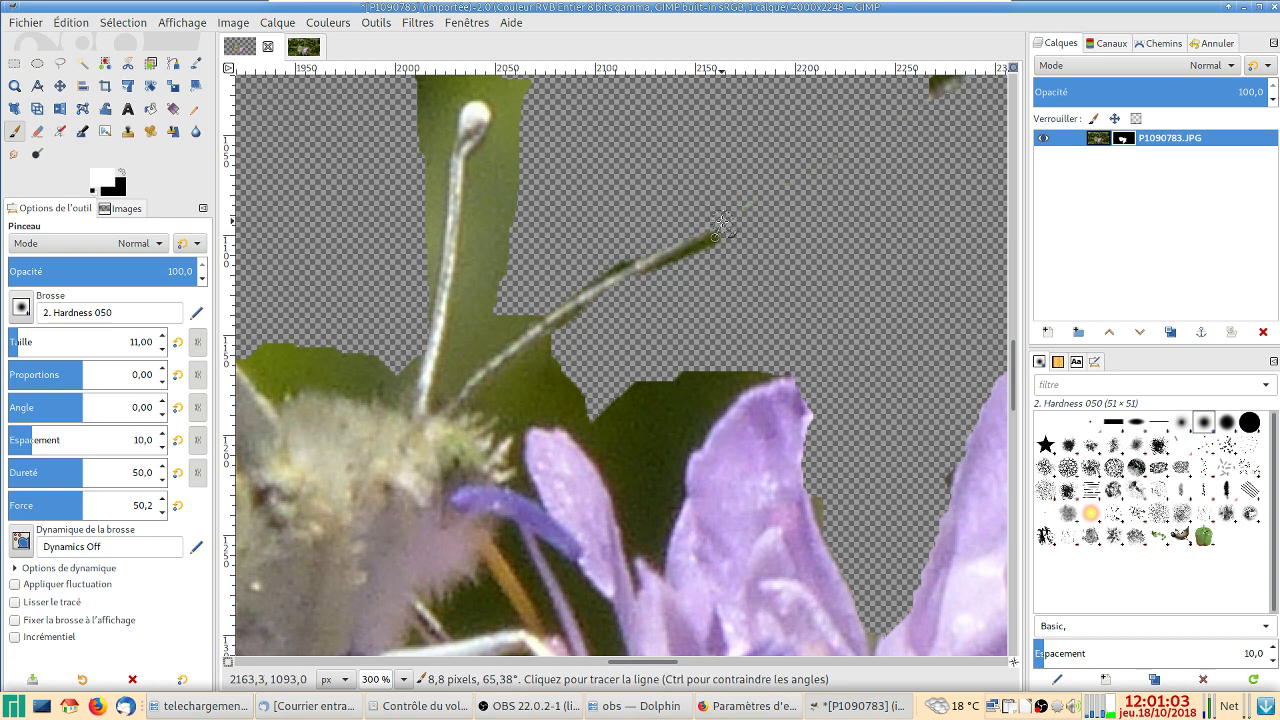
mouse_move(636, 266)
mouse_down()
mouse_move(818, 167)
mouse_move(728, 288)
mouse_move(745, 222)
mouse_move(826, 169)
mouse_move(791, 203)
mouse_up()
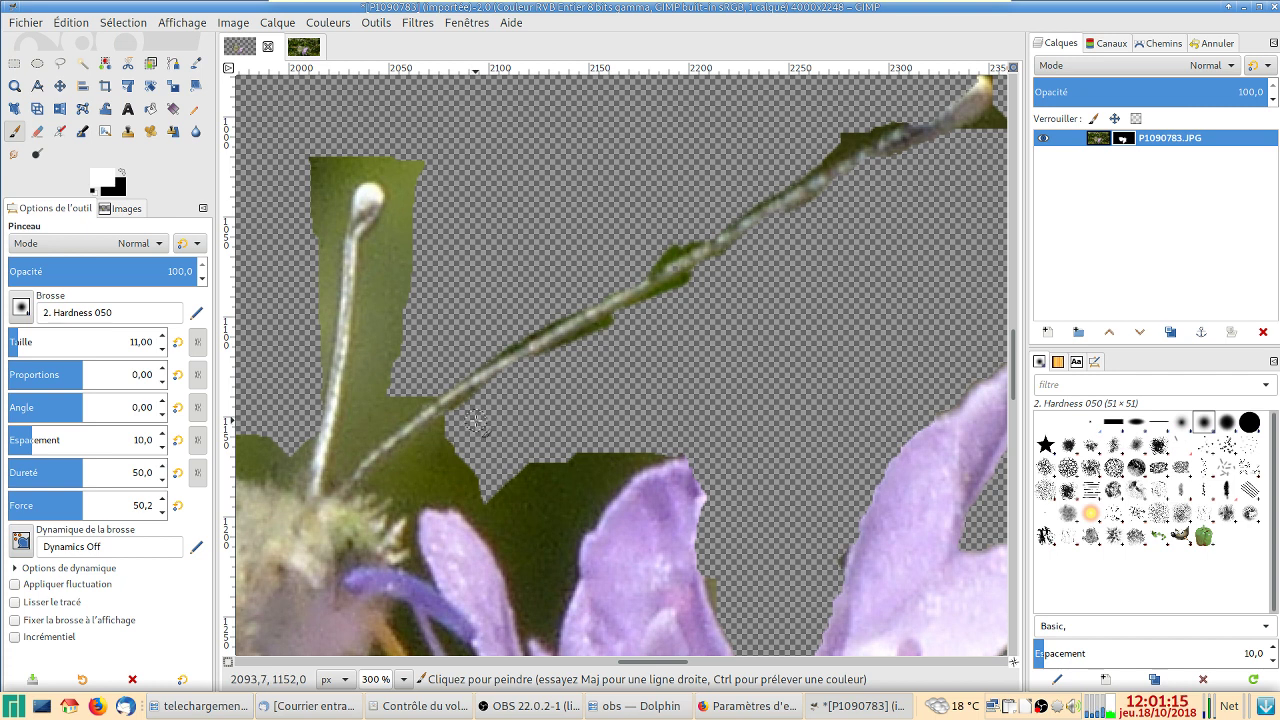
Switch to black and hide background along the antenna edge, undoing one misplaced stroke.
key(x)
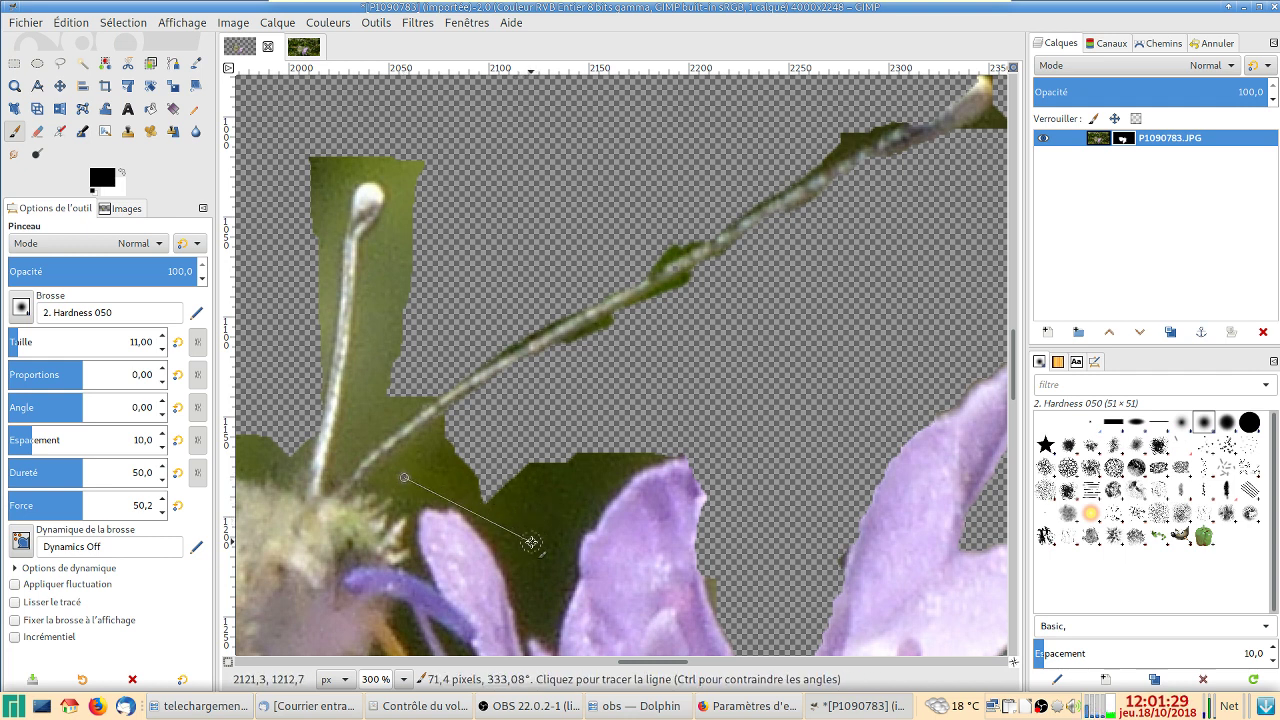
shift+click(535, 541)
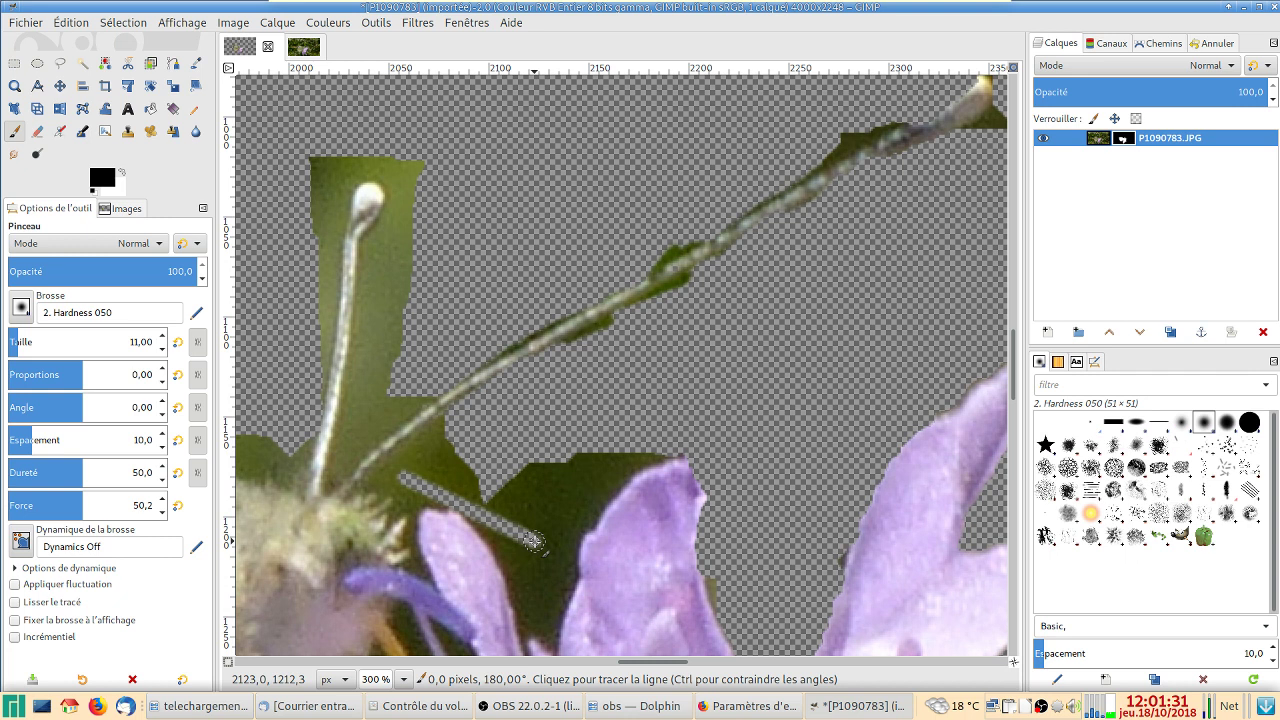
key(ctrl+z)
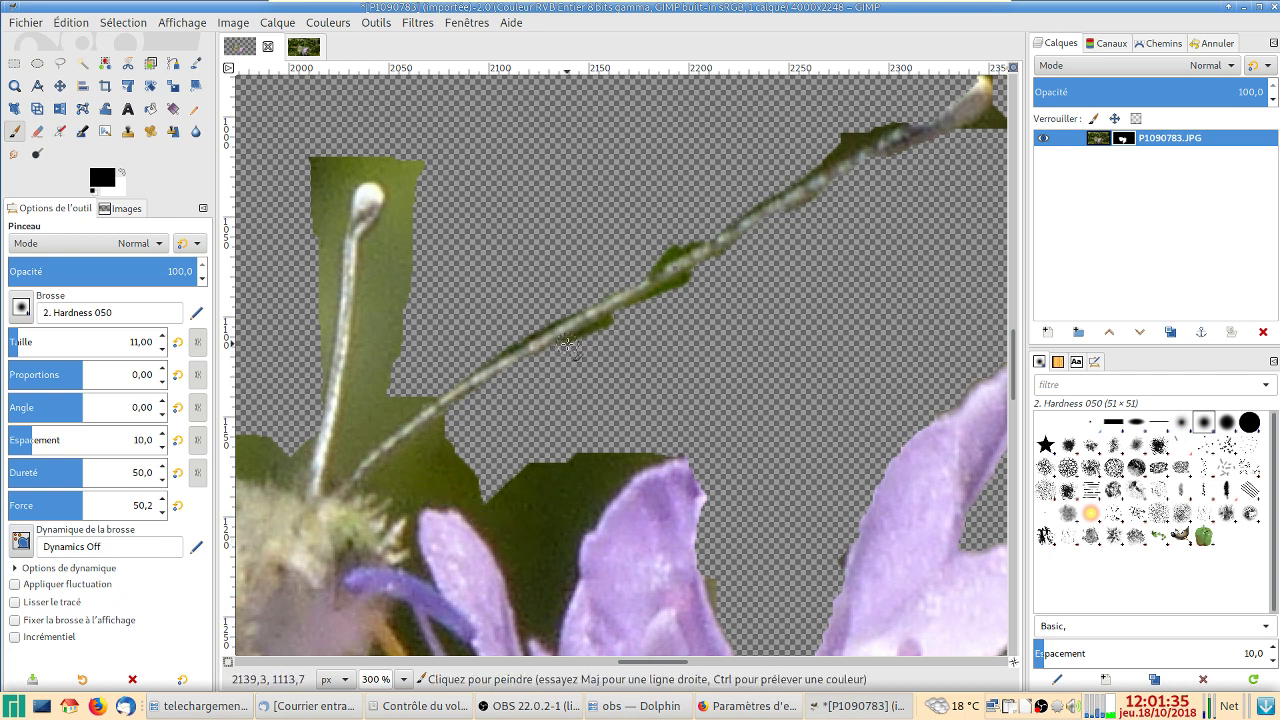
shift+click(669, 290)
shift+click(735, 254)
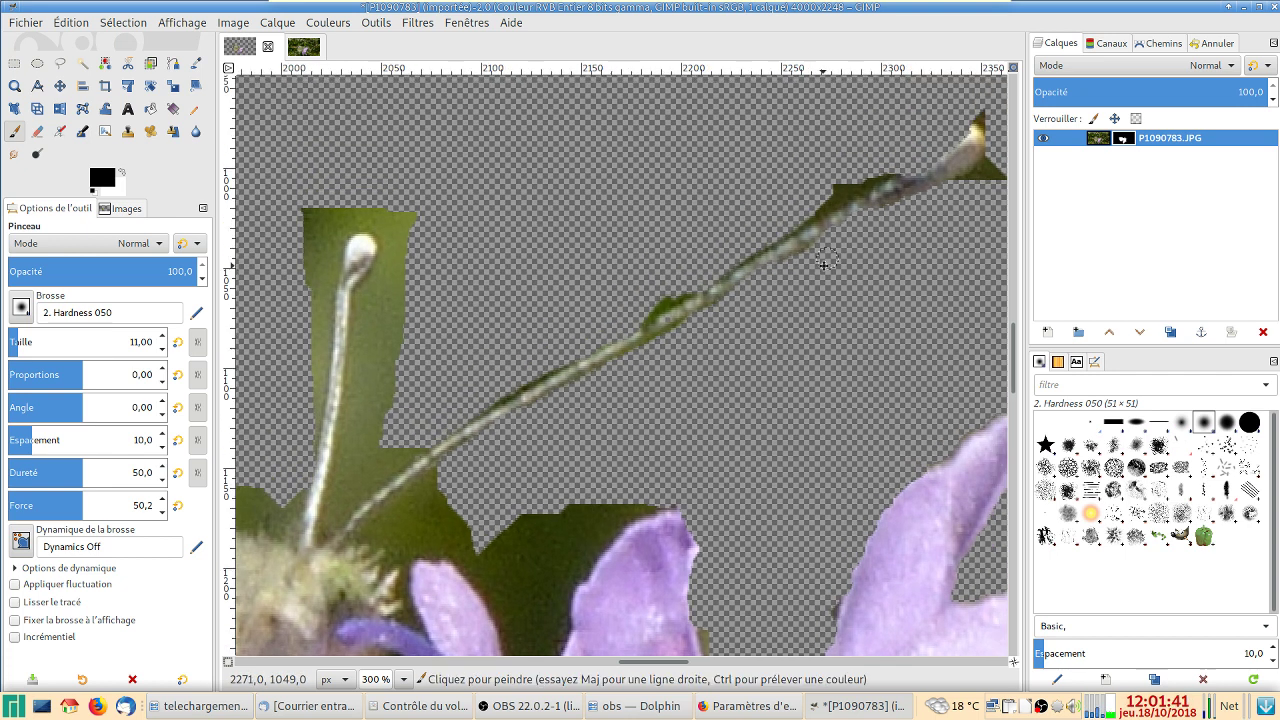
Move to the antenna tip, paint out dark green pixels, and make white the painting colour.
scroll(400, 462, up, 2)
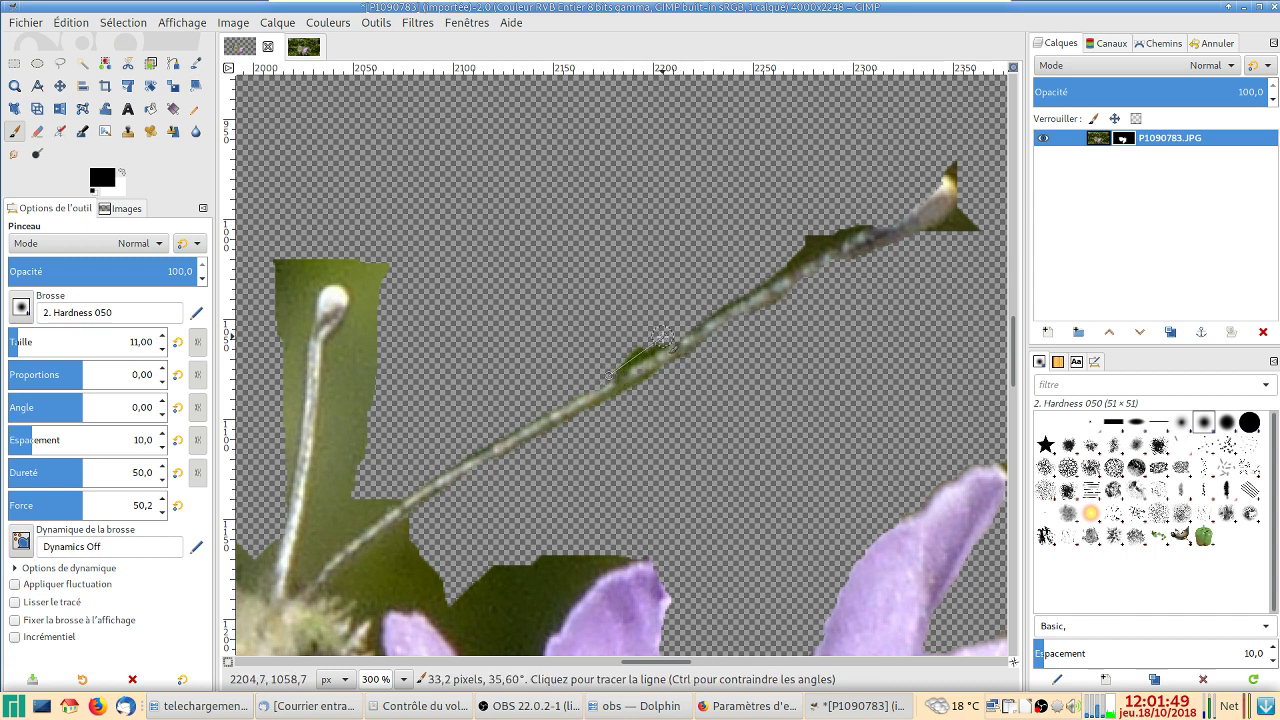
ctrl+scroll(668, 370, up, 3)
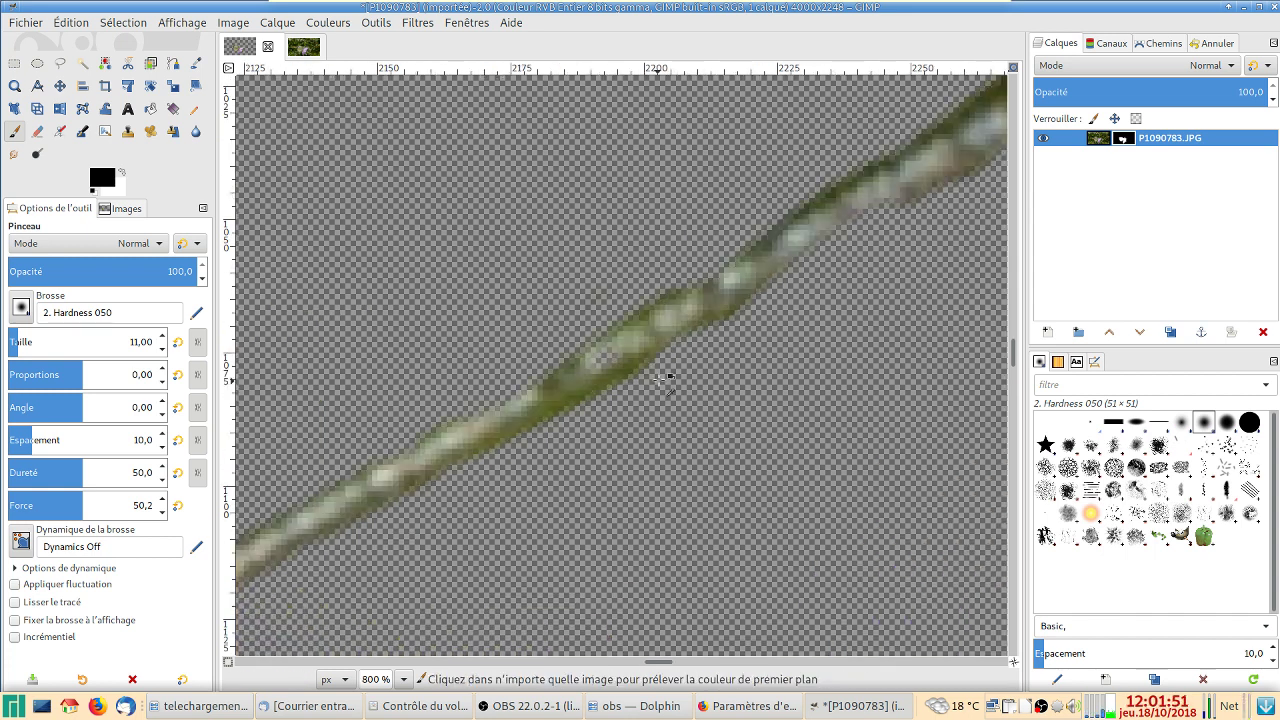
ctrl+scroll(665, 372, down, 2)
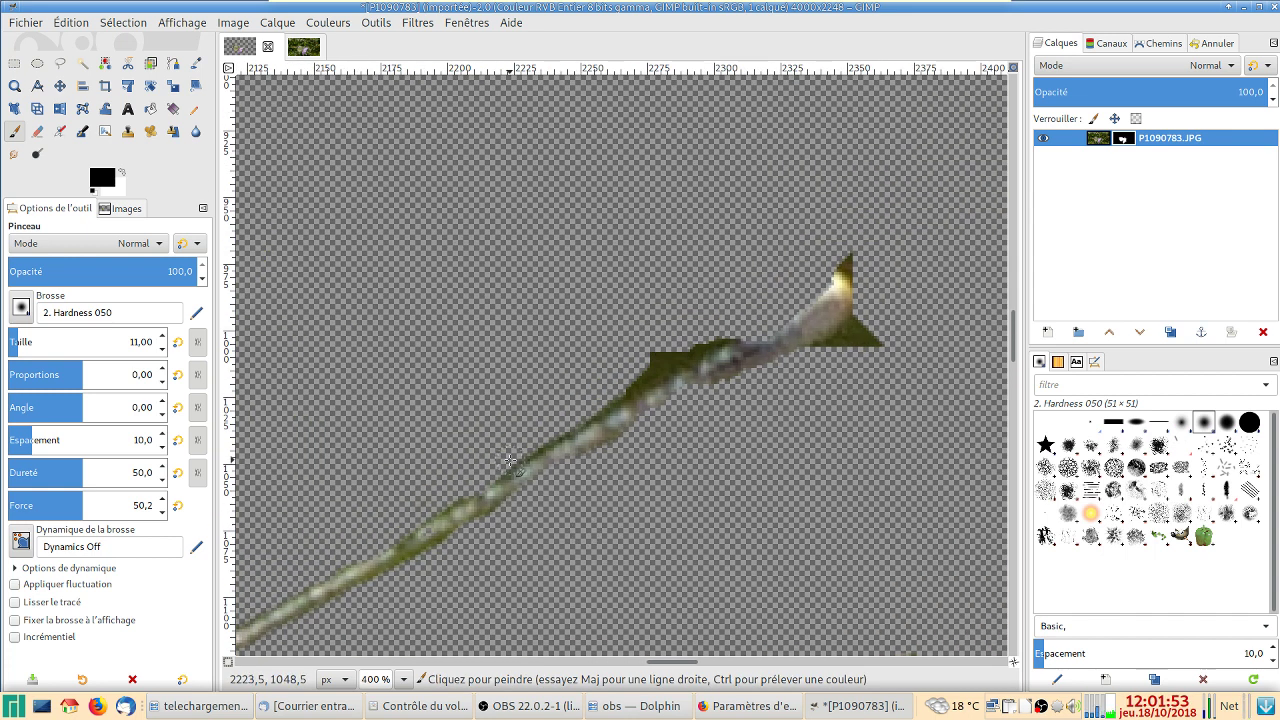
mouse_move(535, 493)
mouse_down()
mouse_move(630, 392)
mouse_move(534, 490)
mouse_up()
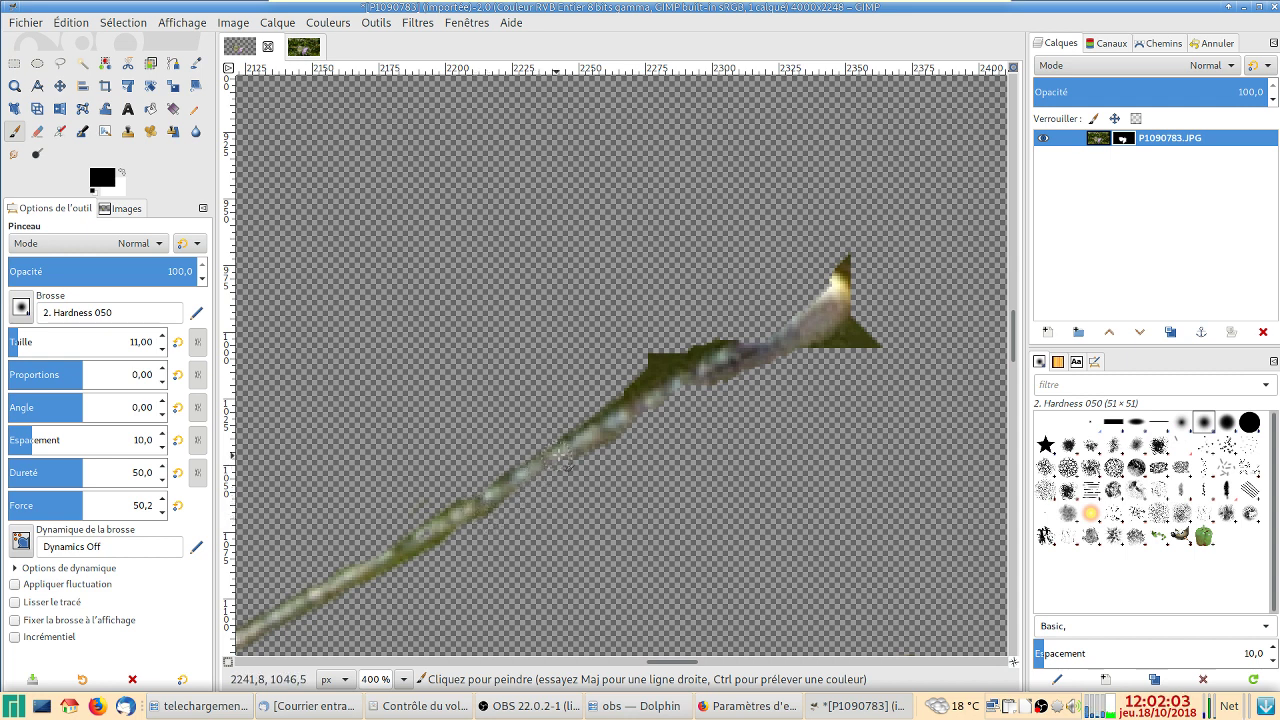
scroll(605, 391, down, 2)
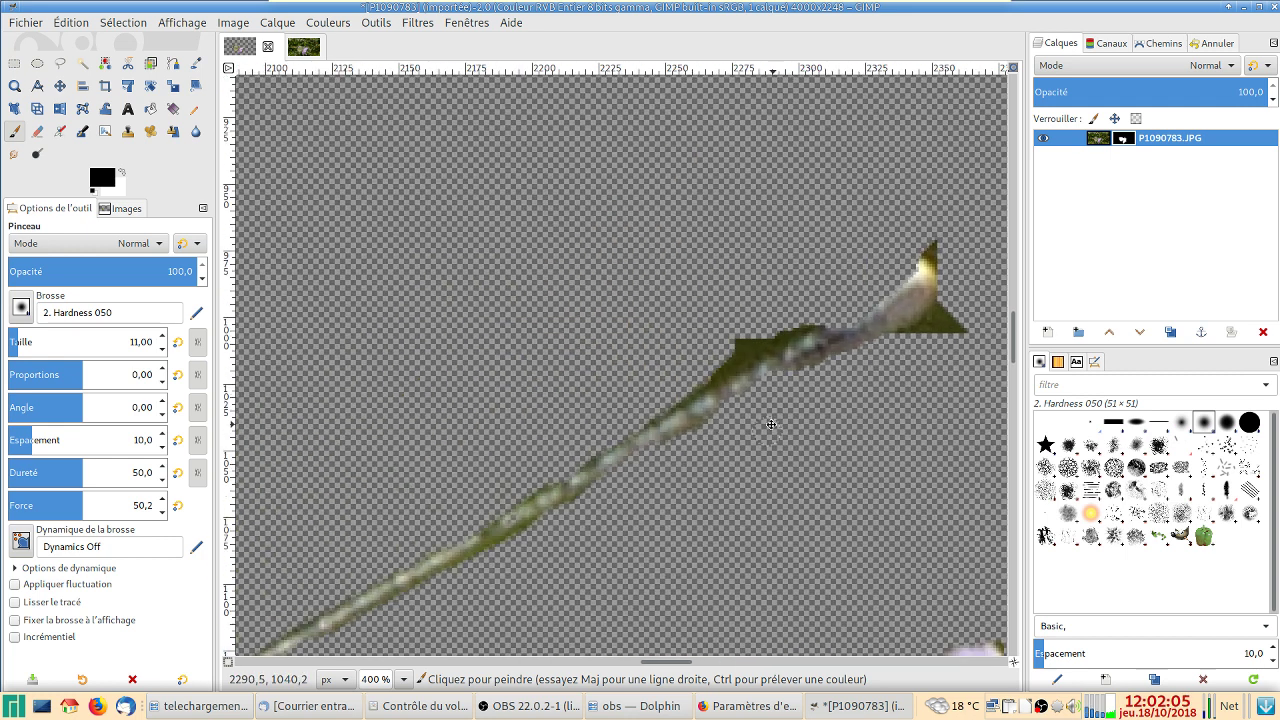
scroll(605, 391, right, 2)
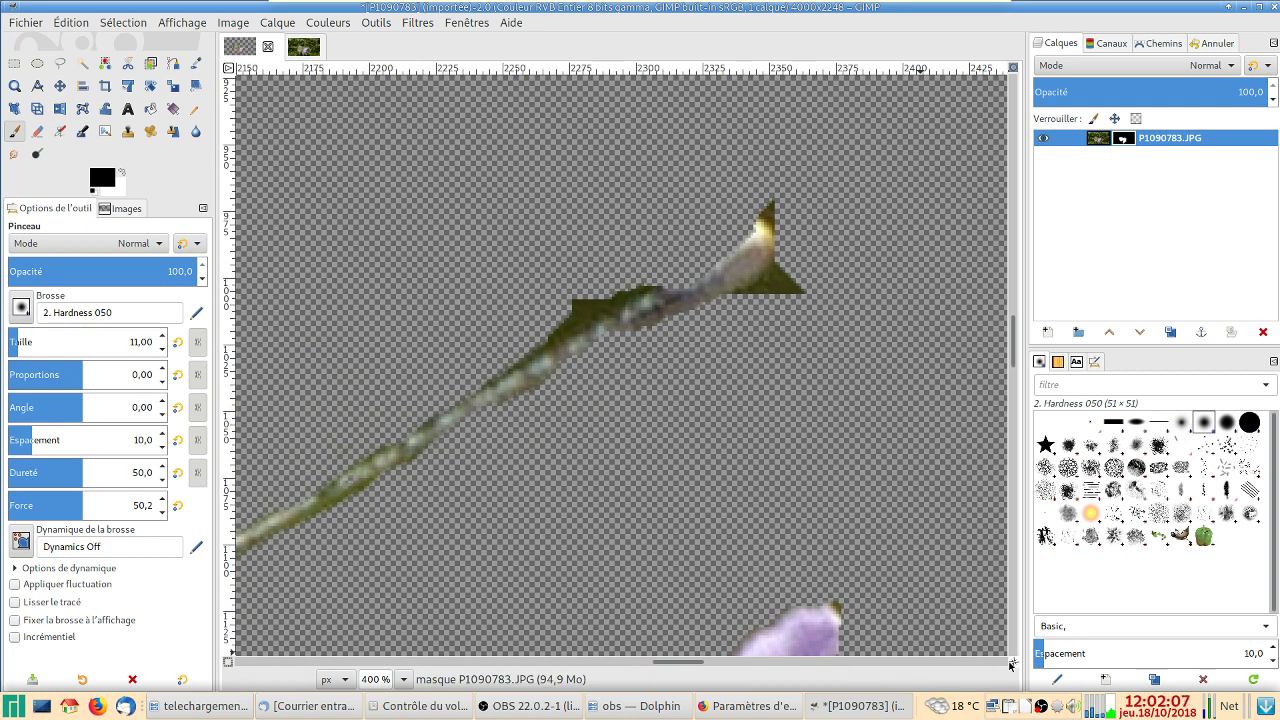
drag(1013, 665, 1003, 655)
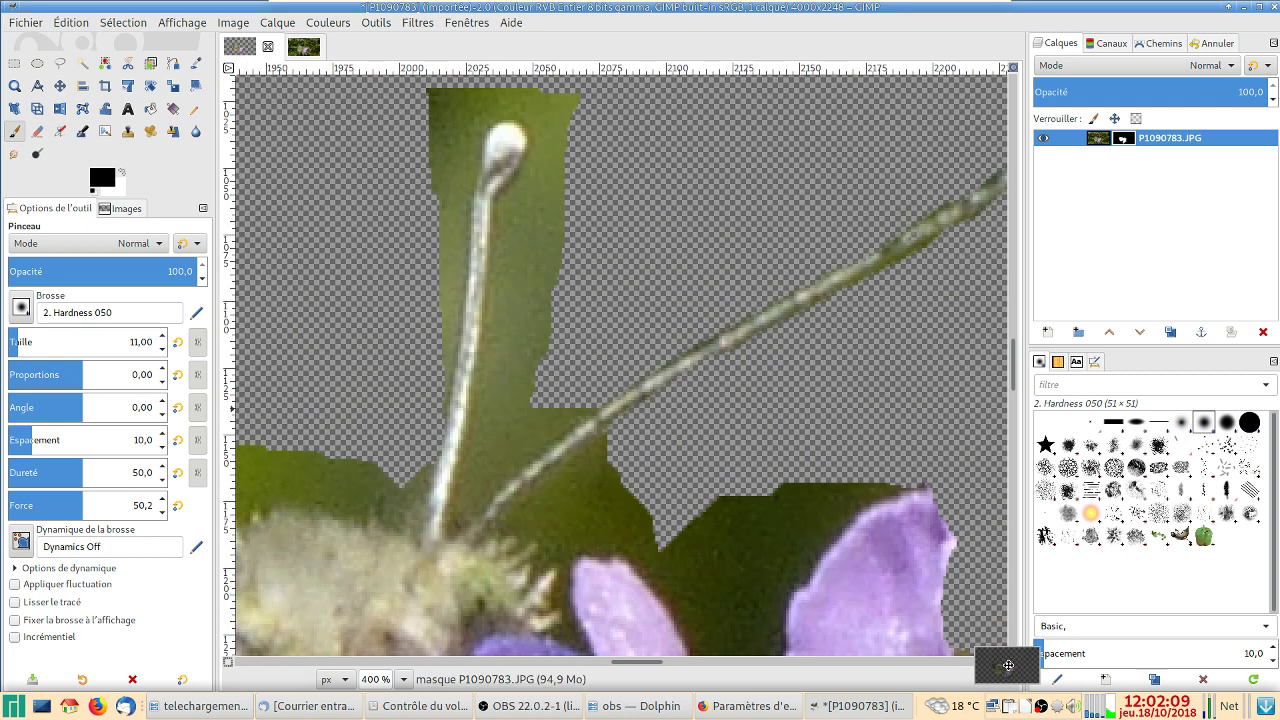
scroll(865, 433, right, 3)
scroll(700, 437, up, 3)
scroll(601, 441, right, 2)
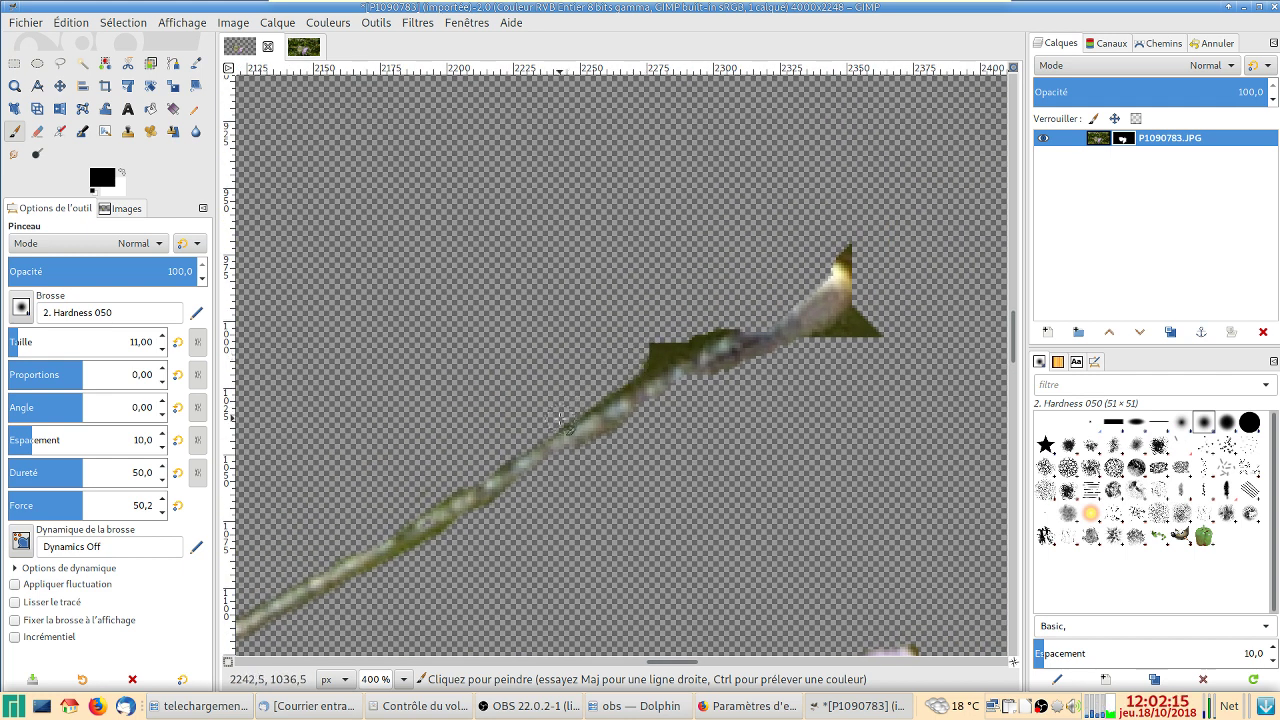
shift+click(679, 351)
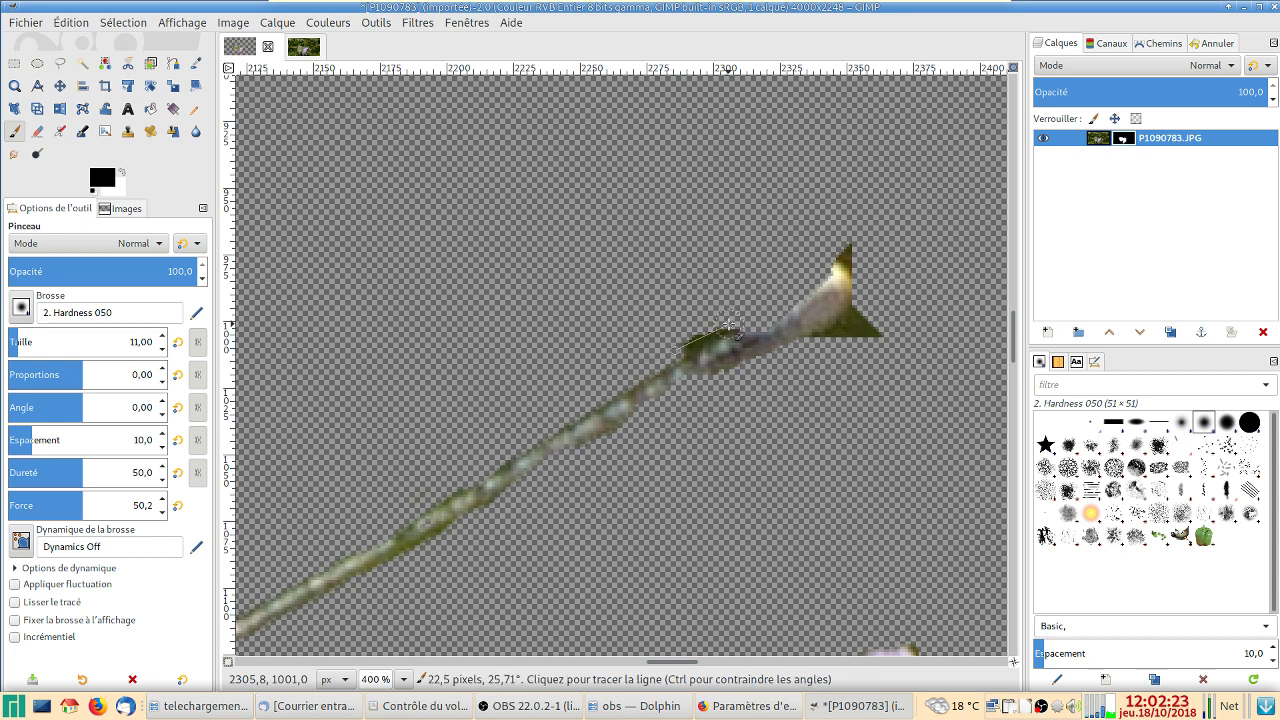
shift+click(730, 326)
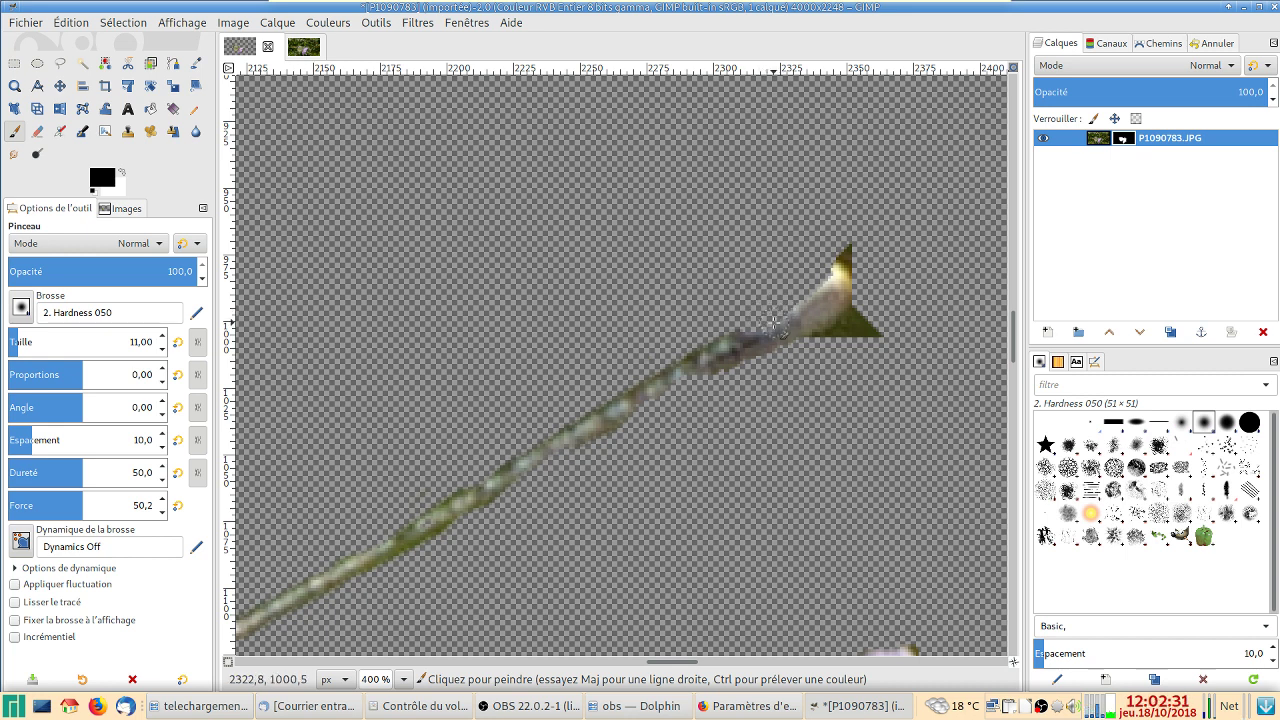
click(119, 176)
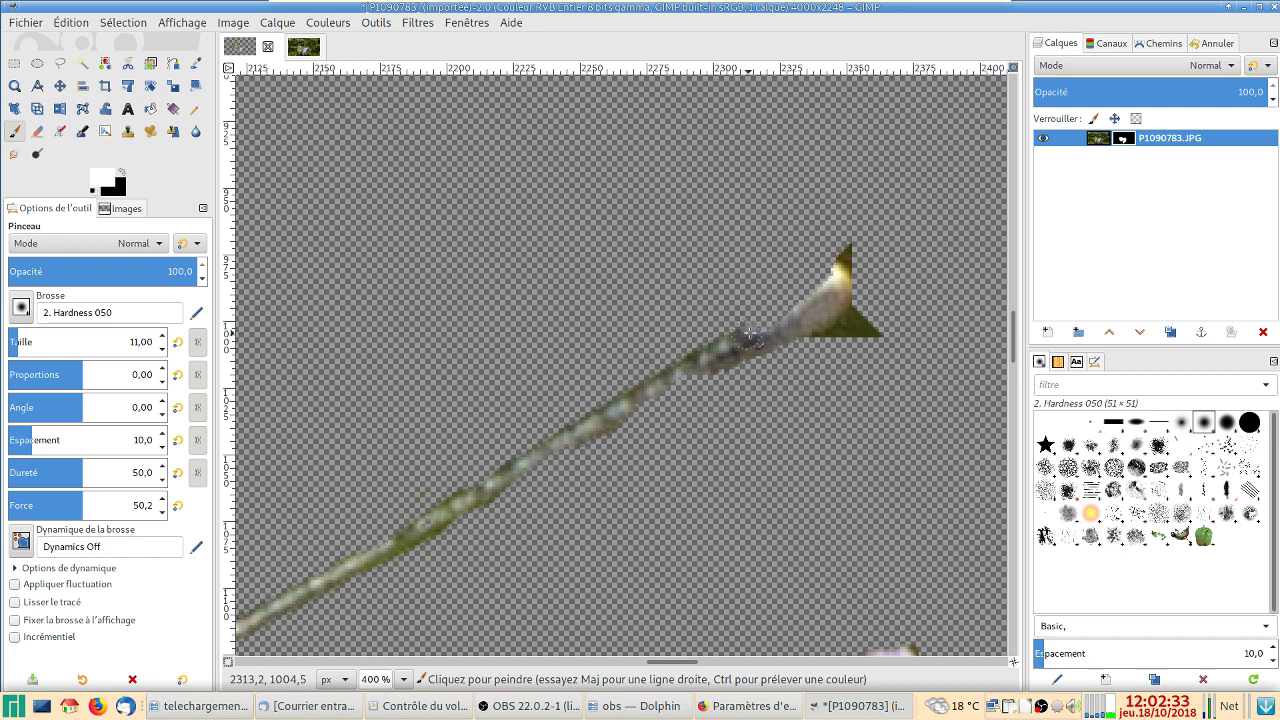
Restore the bright antenna tip in white, then trim its edges and the green triangle in black.
drag(752, 338, 808, 297)
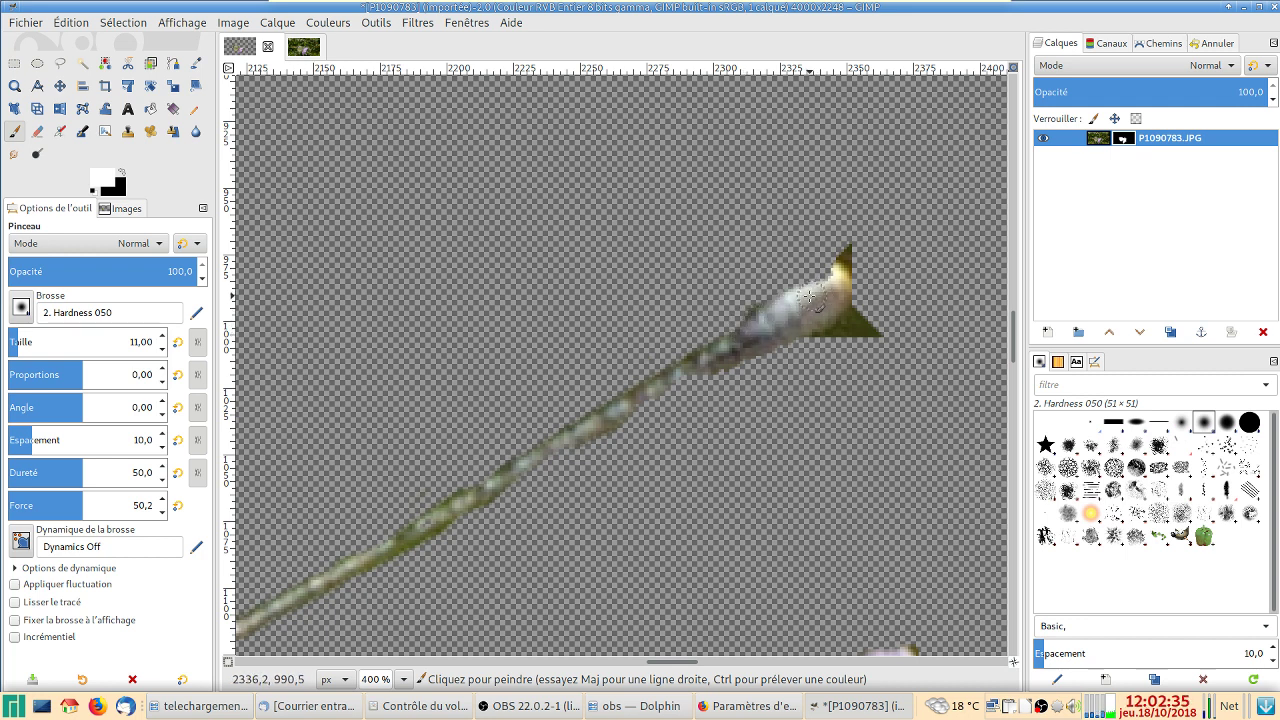
mouse_move(808, 297)
mouse_down()
mouse_move(830, 260)
mouse_move(820, 272)
mouse_up()
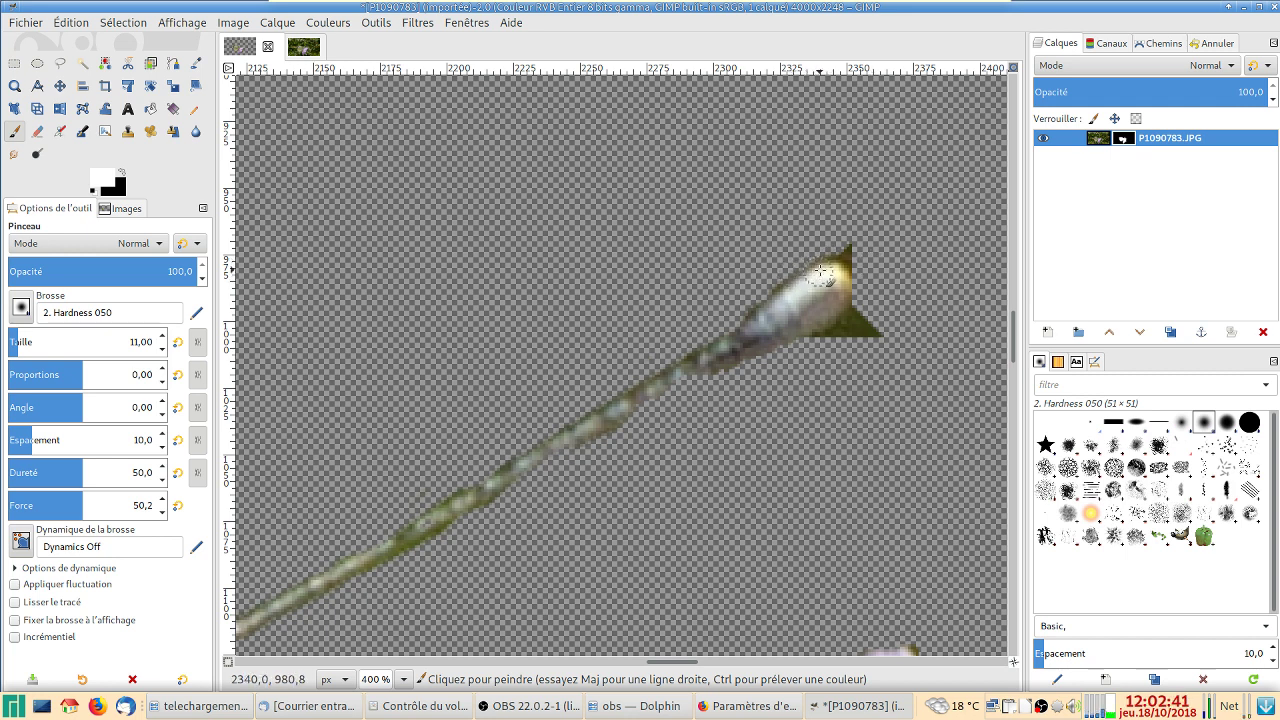
key(x)
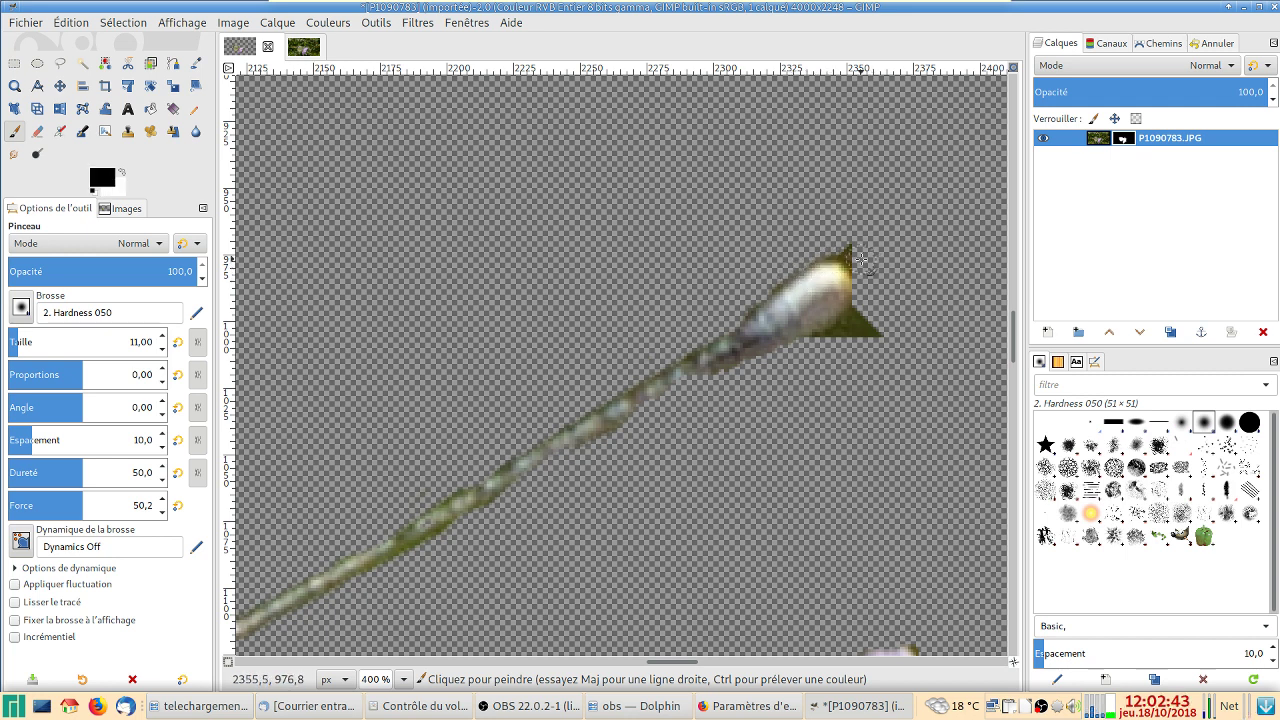
mouse_move(835, 249)
mouse_down()
mouse_move(865, 281)
mouse_move(814, 343)
mouse_up()
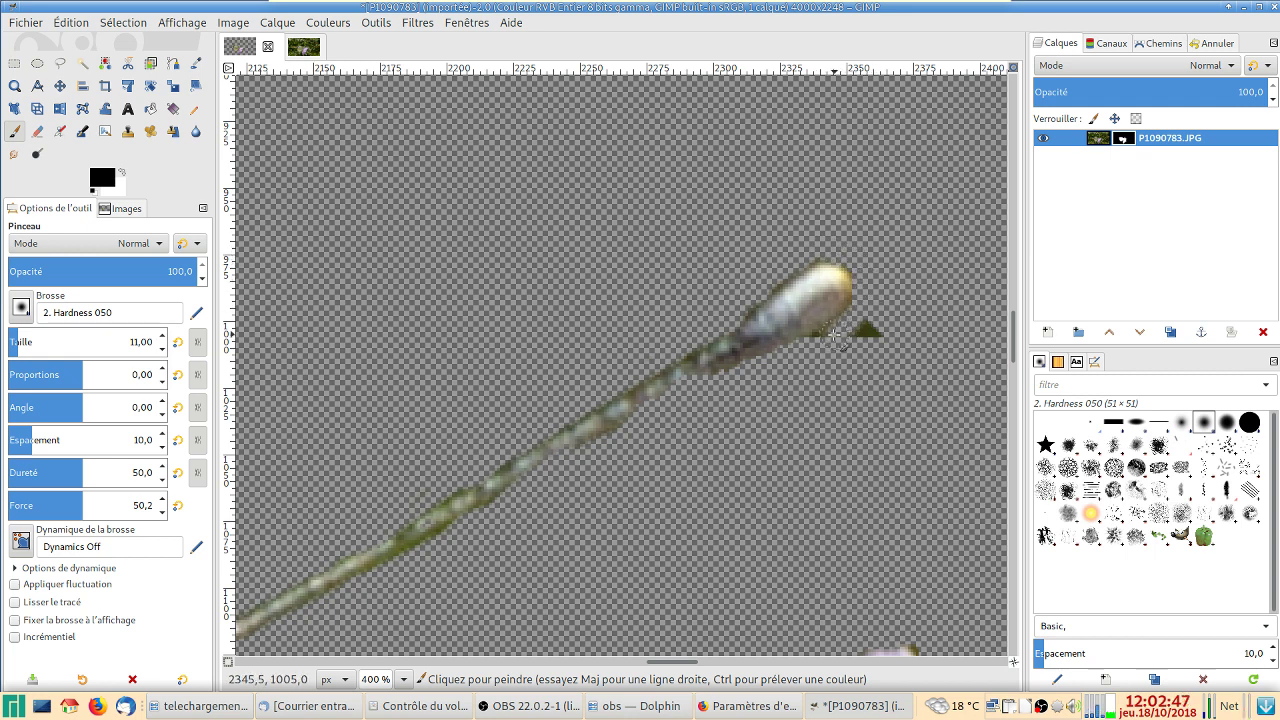
drag(880, 340, 856, 328)
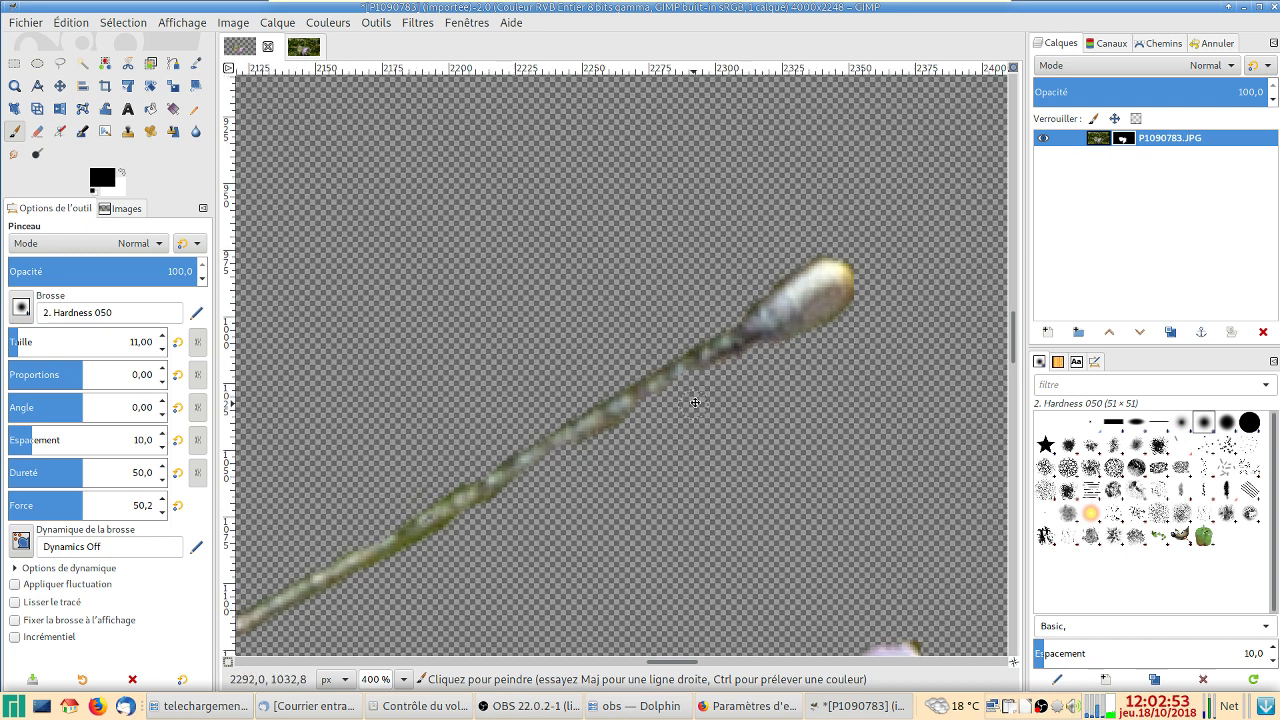
Paint white to reveal the antenna's lower stretch down to the head, then zoom out.
drag(695, 402, 740, 354)
key(x)
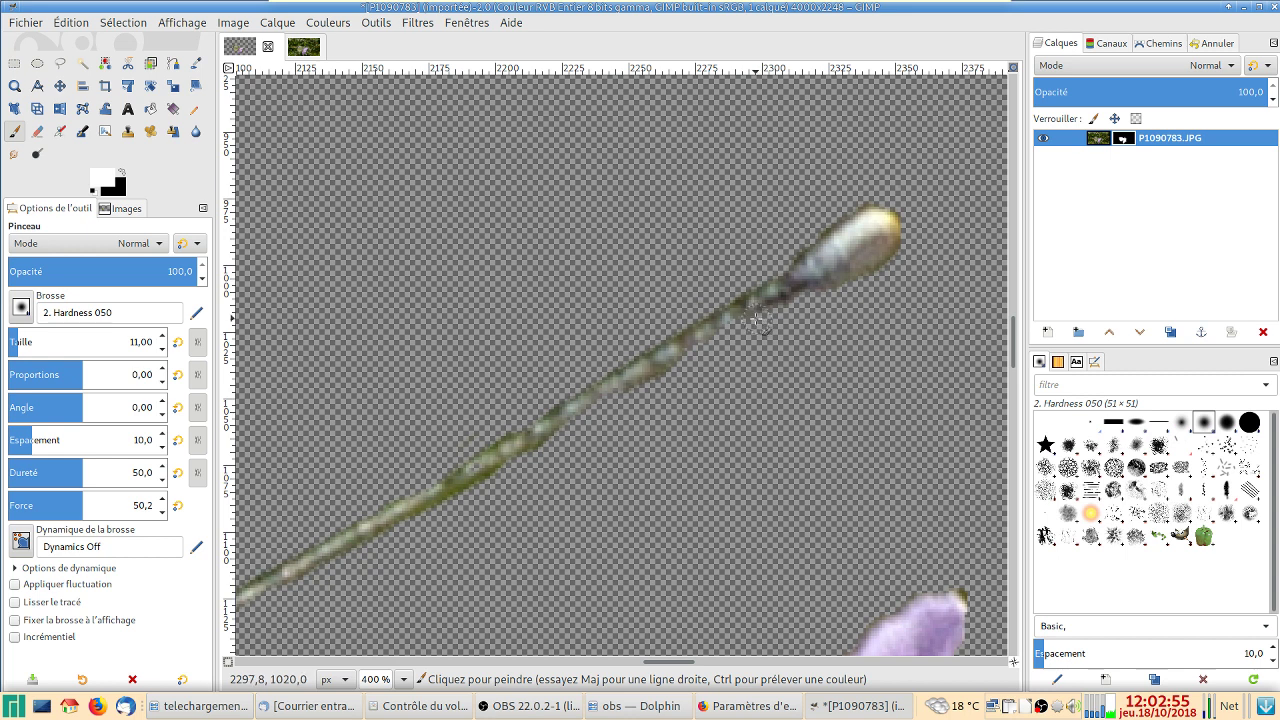
shift+click(675, 354)
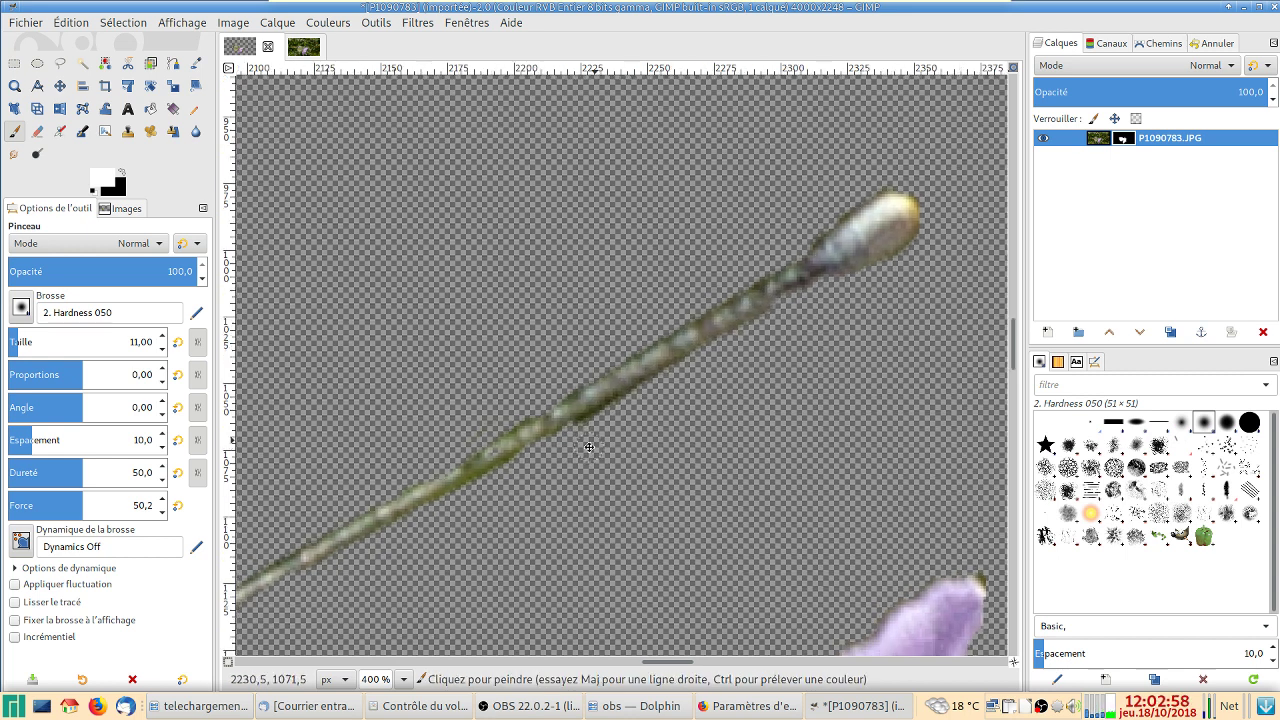
drag(558, 431, 779, 285)
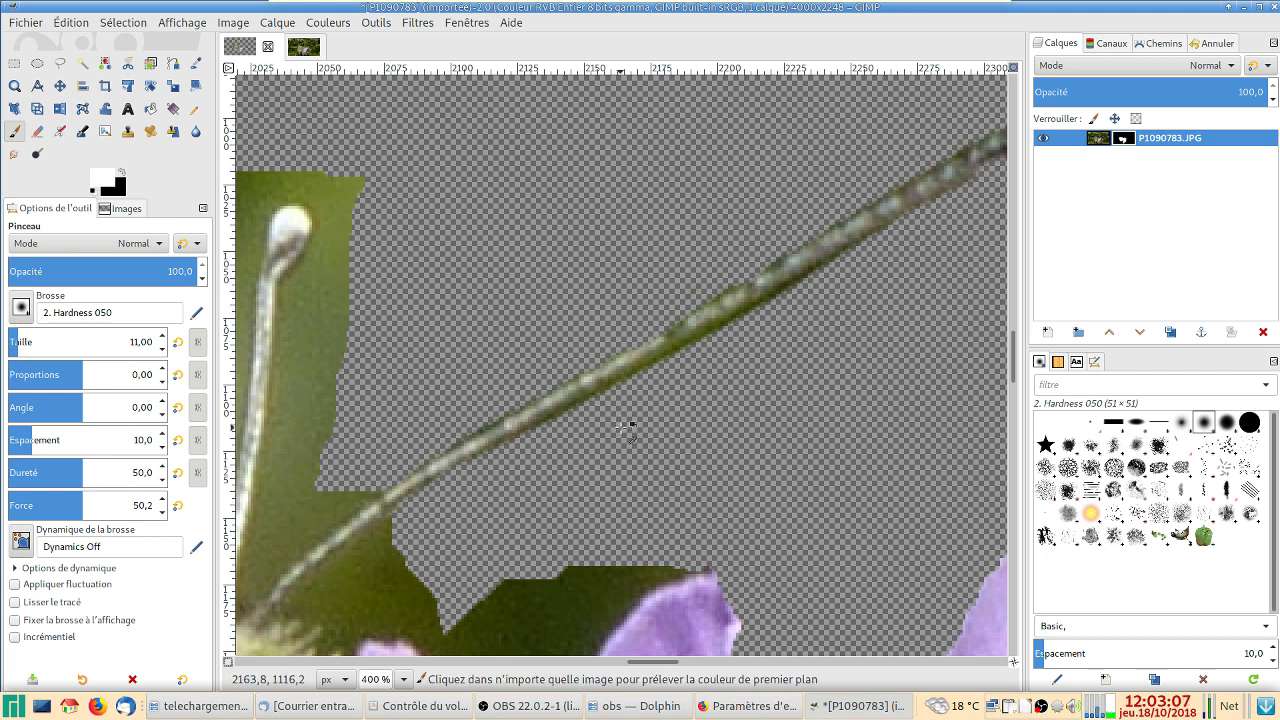
ctrl+scroll(625, 430, down, 3)
ctrl+scroll(625, 430, down, 1)
ctrl+scroll(625, 430, down, 1)
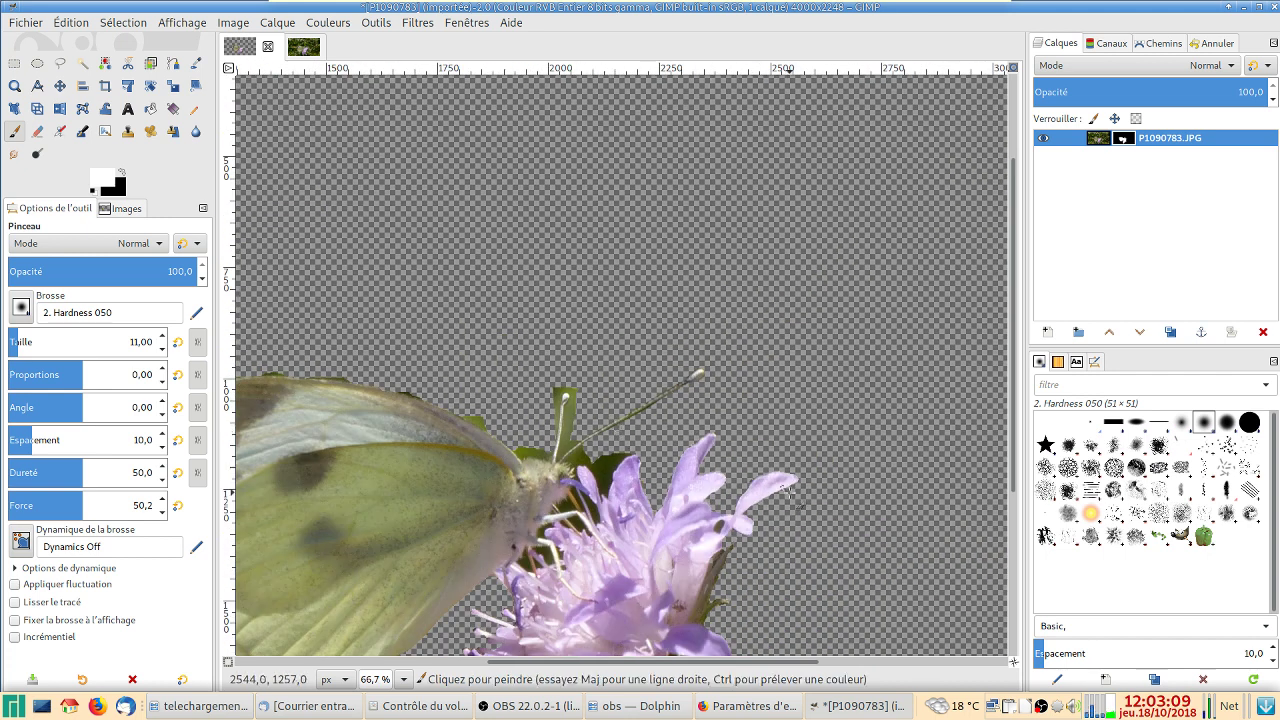
Create a 4000×2248 white-filled layer named traits above the masked photo layer.
scroll(790, 500, down, 2)
drag(741, 360, 749, 332)
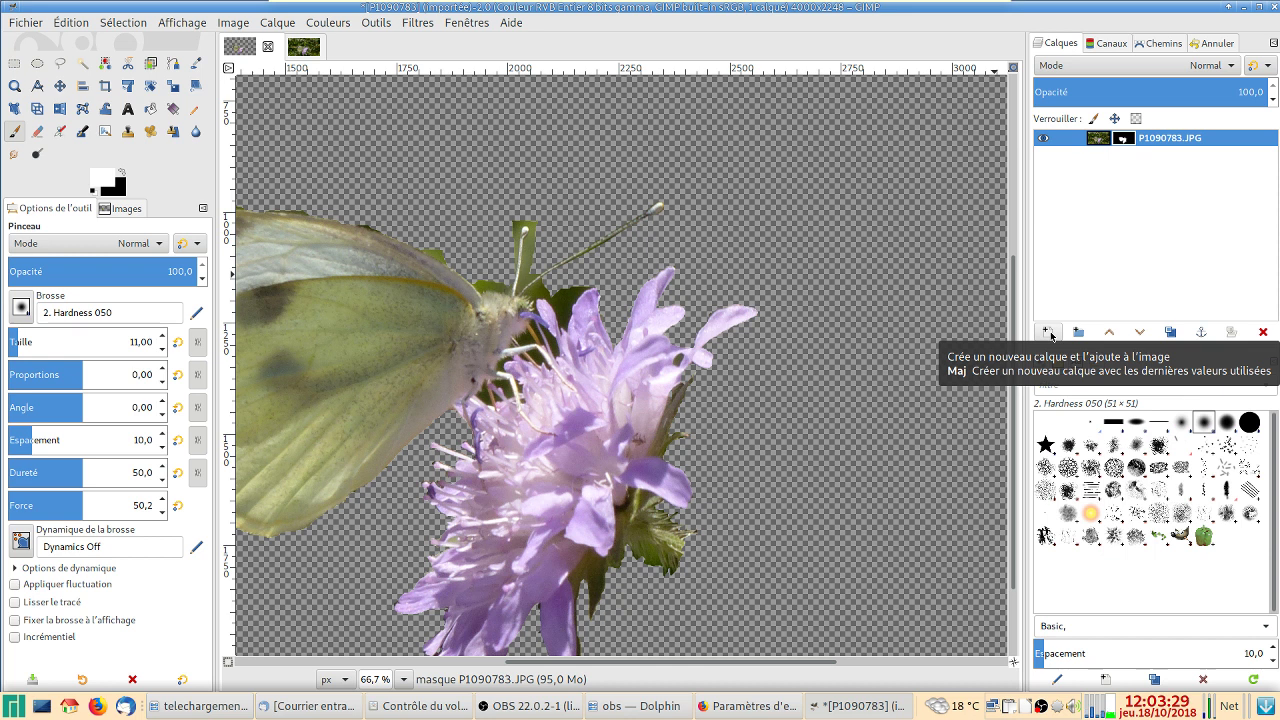
click(1048, 332)
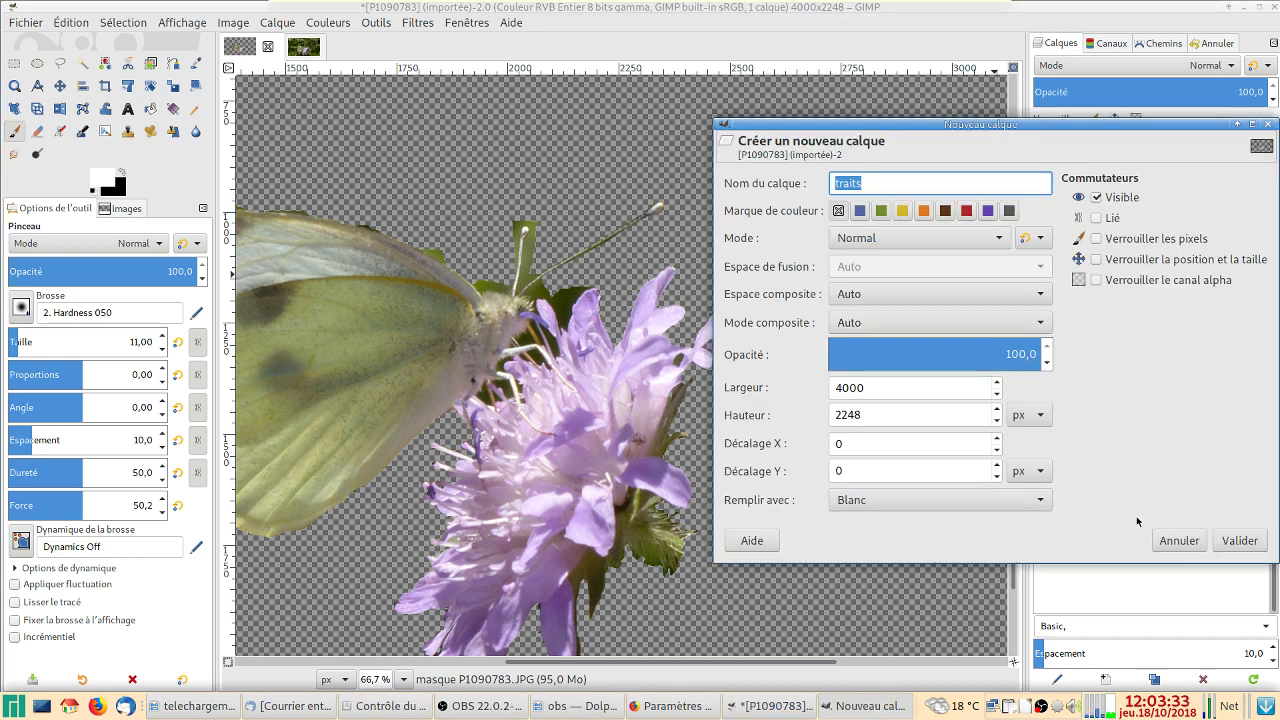
click(1237, 540)
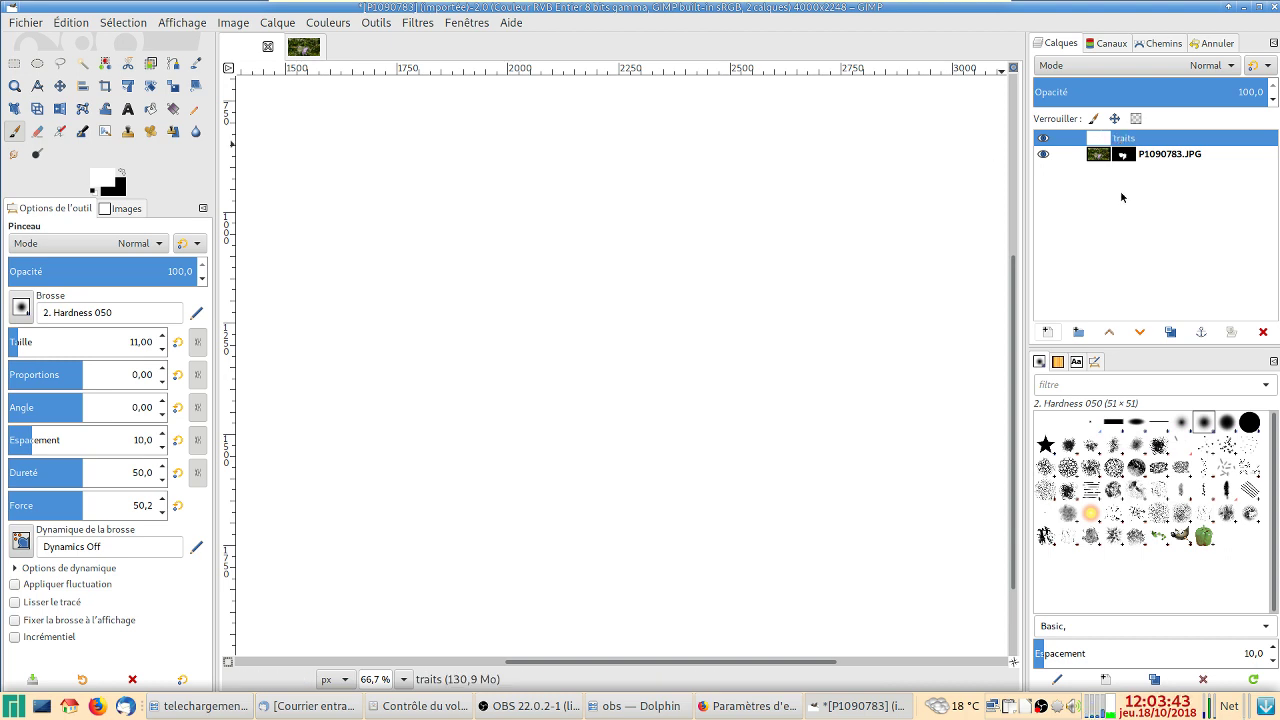
double_click(1126, 139)
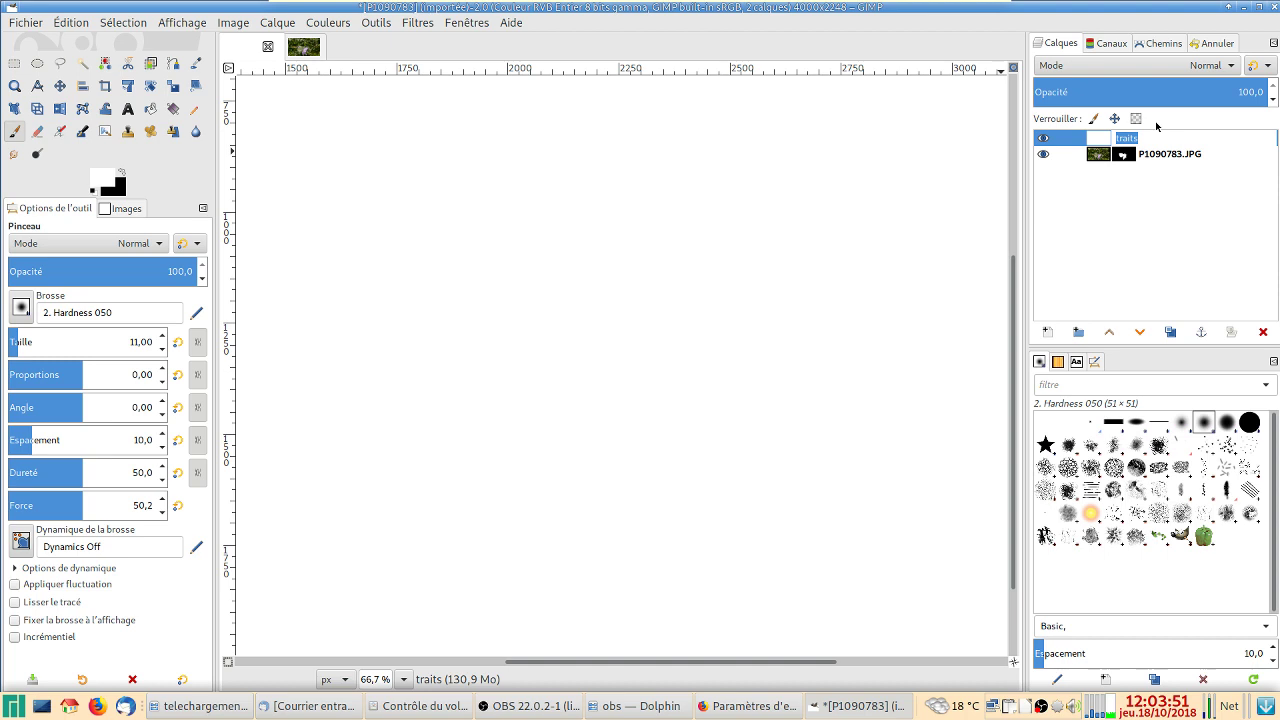
text(fond)
key(Return)
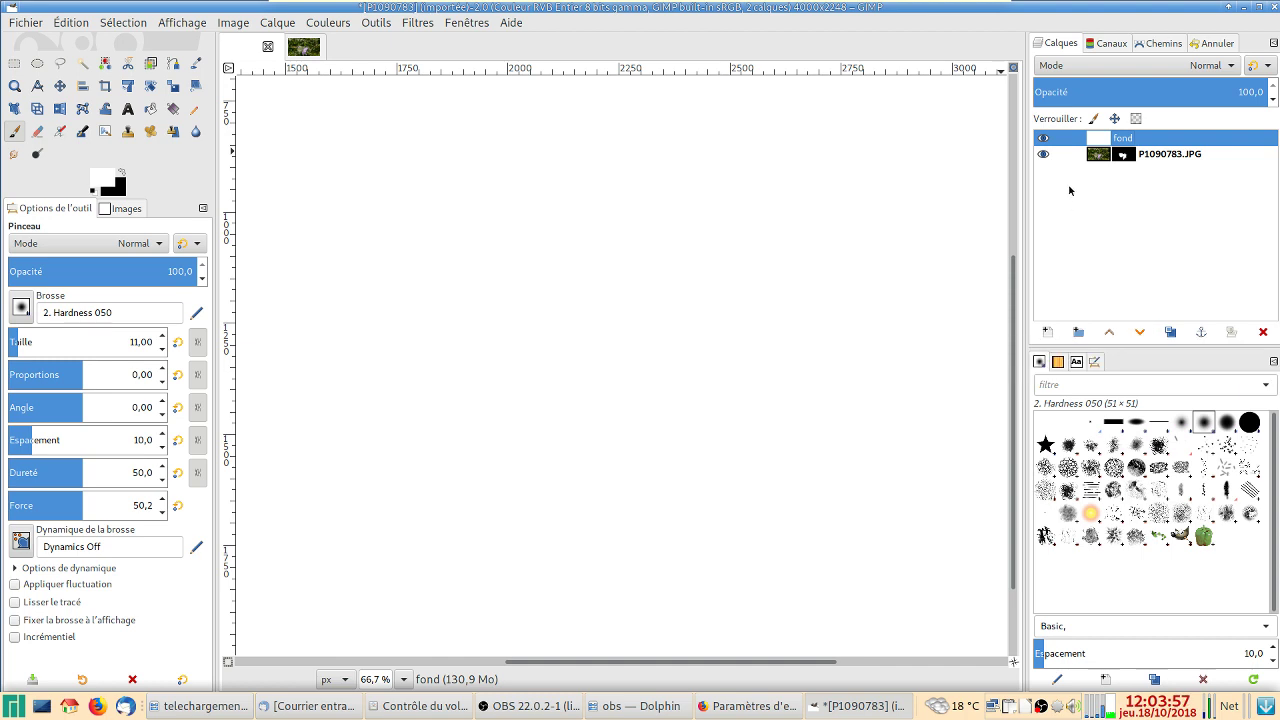
drag(1064, 138, 1064, 175)
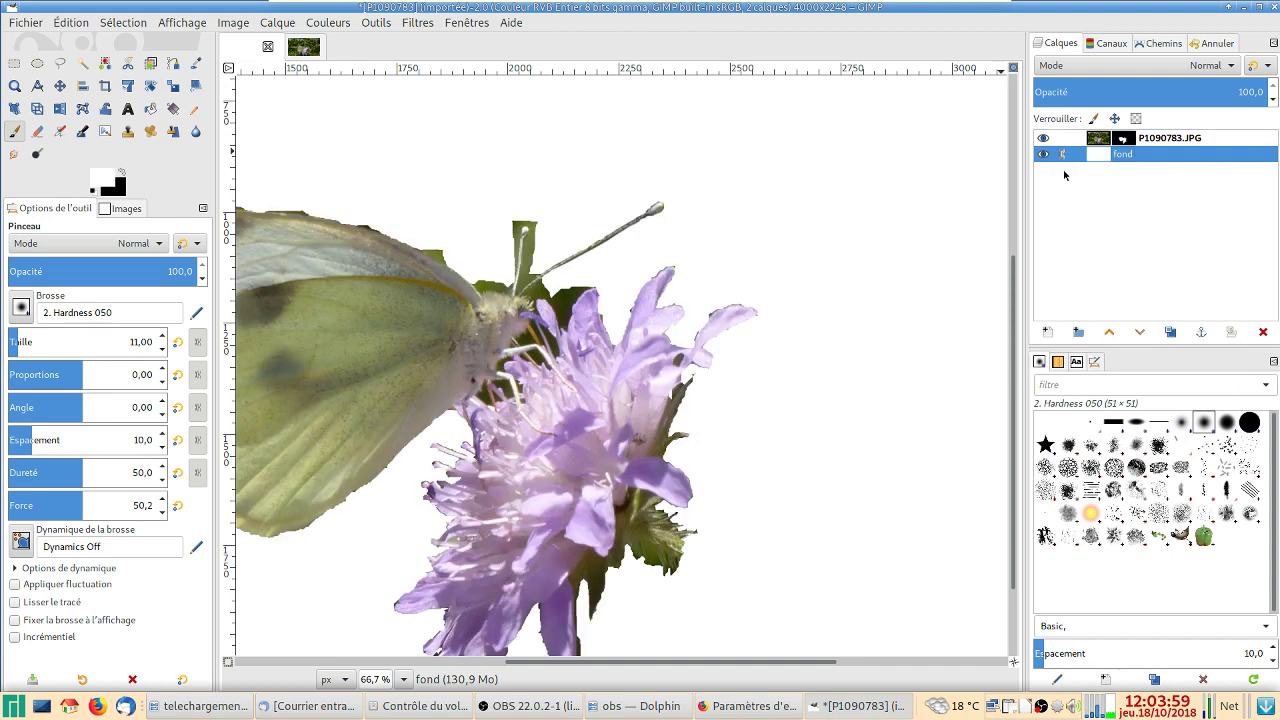
scroll(794, 357, up, 1)
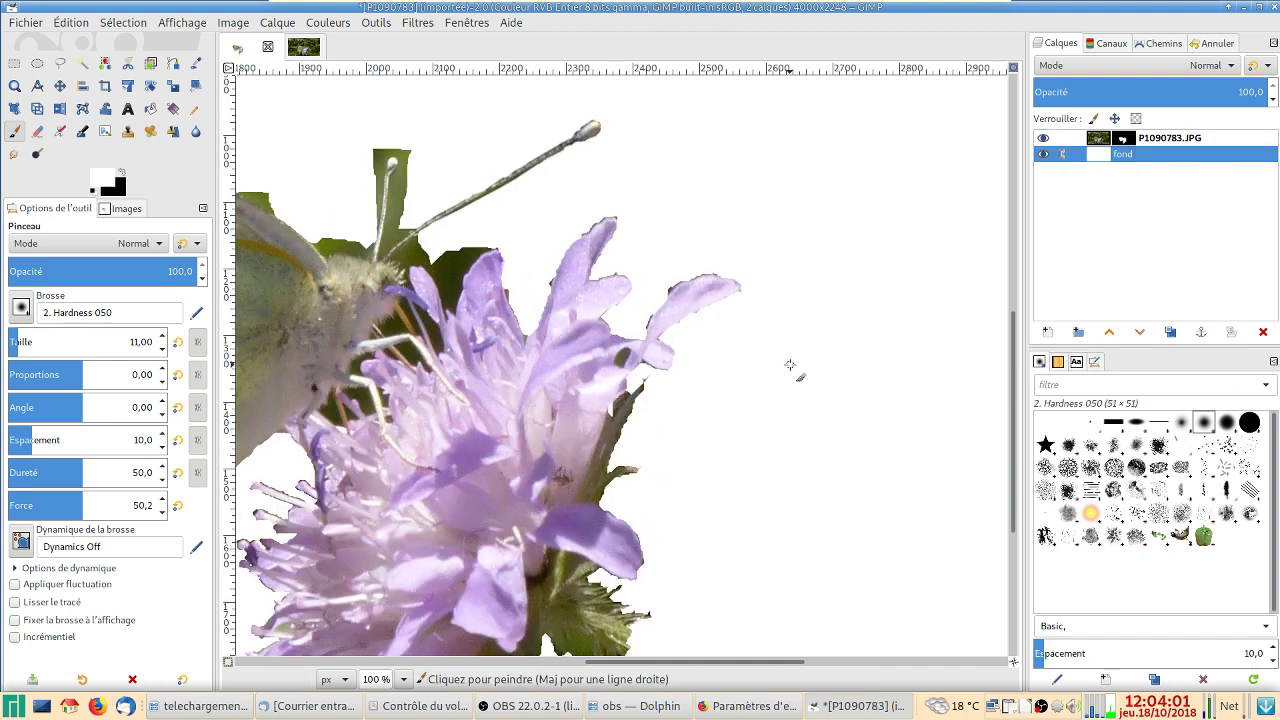
scroll(794, 357, down, 1)
scroll(790, 365, left, 2)
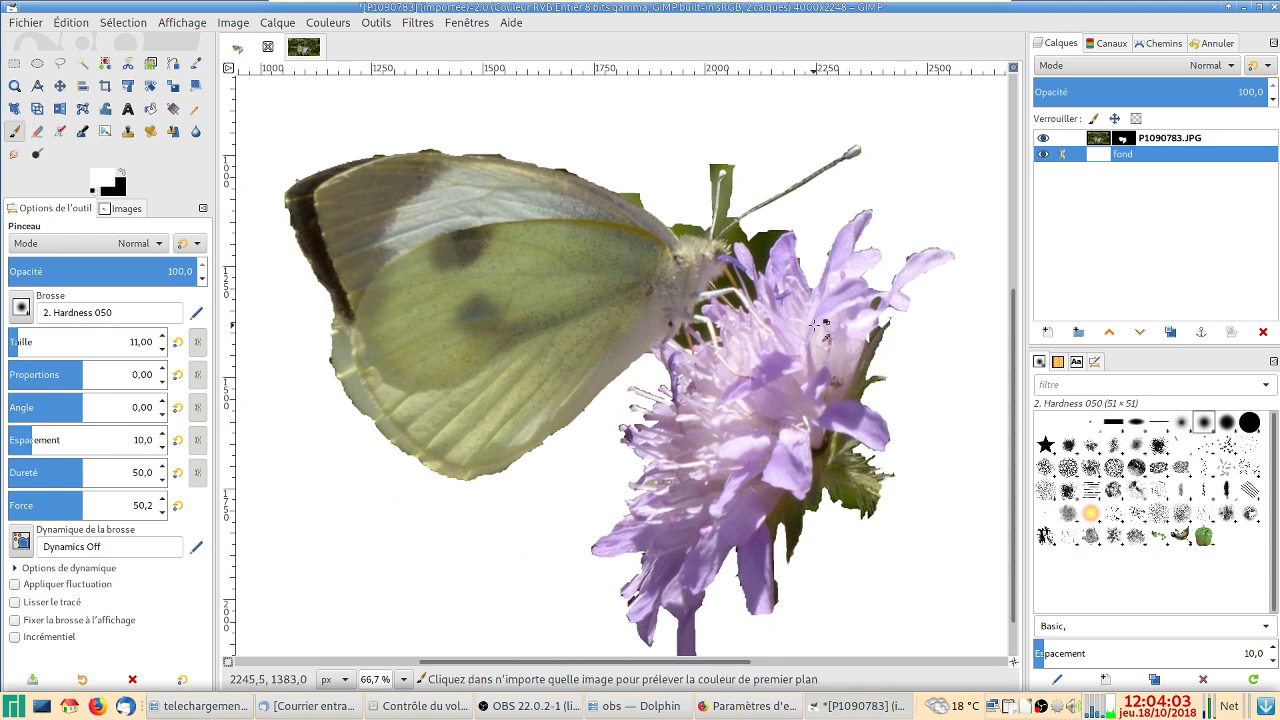
scroll(793, 295, up, 2)
scroll(794, 295, up, 4)
scroll(794, 295, up, 1)
scroll(794, 295, up, 1)
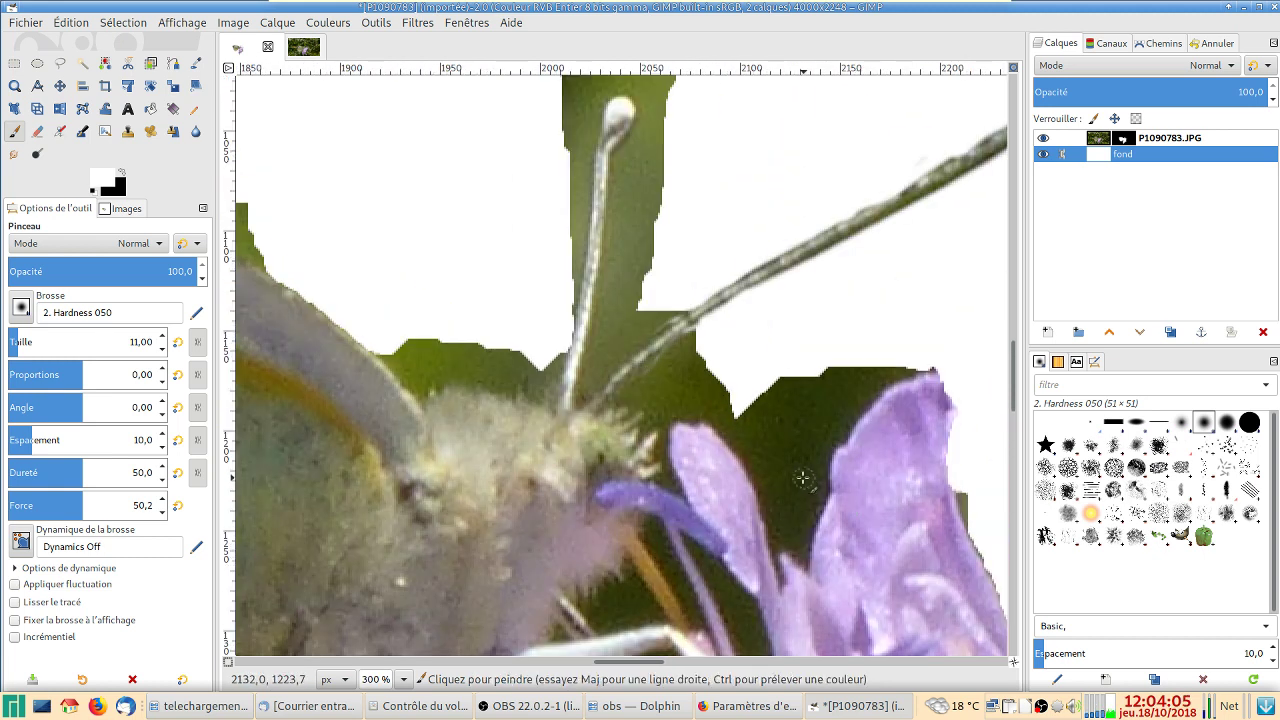
scroll(794, 295, left, 1)
click(1043, 154)
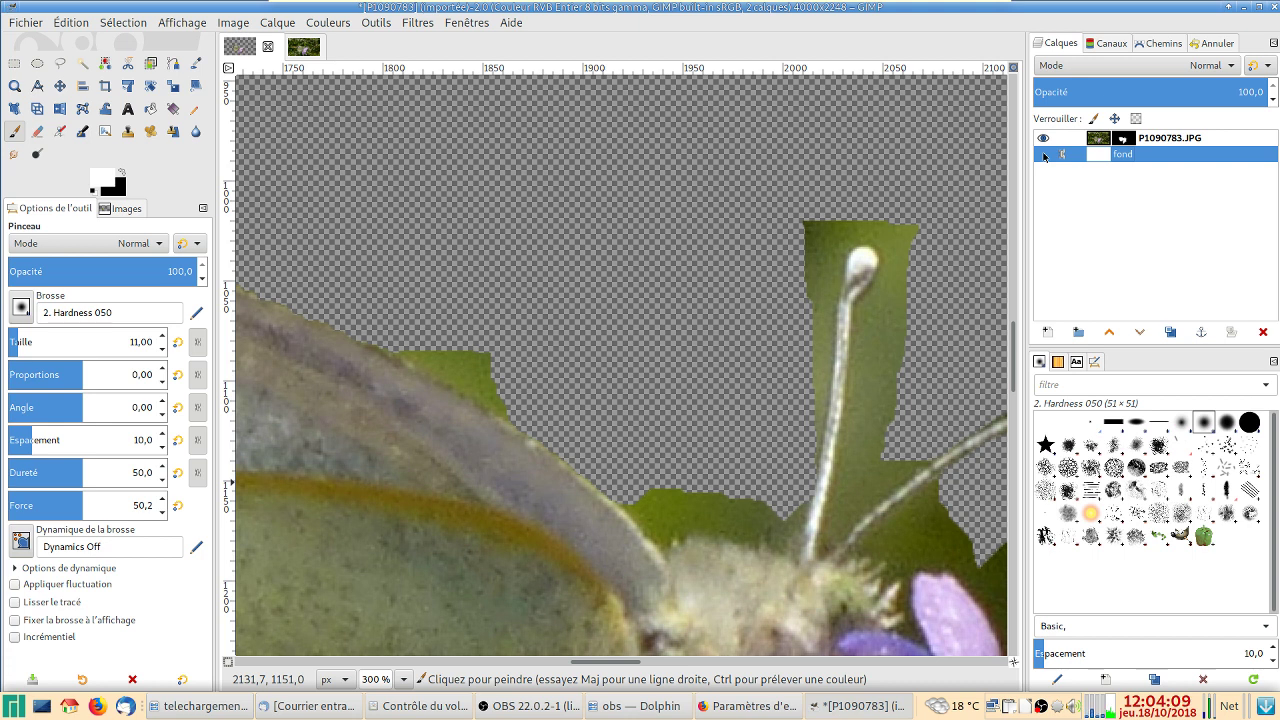
click(1043, 154)
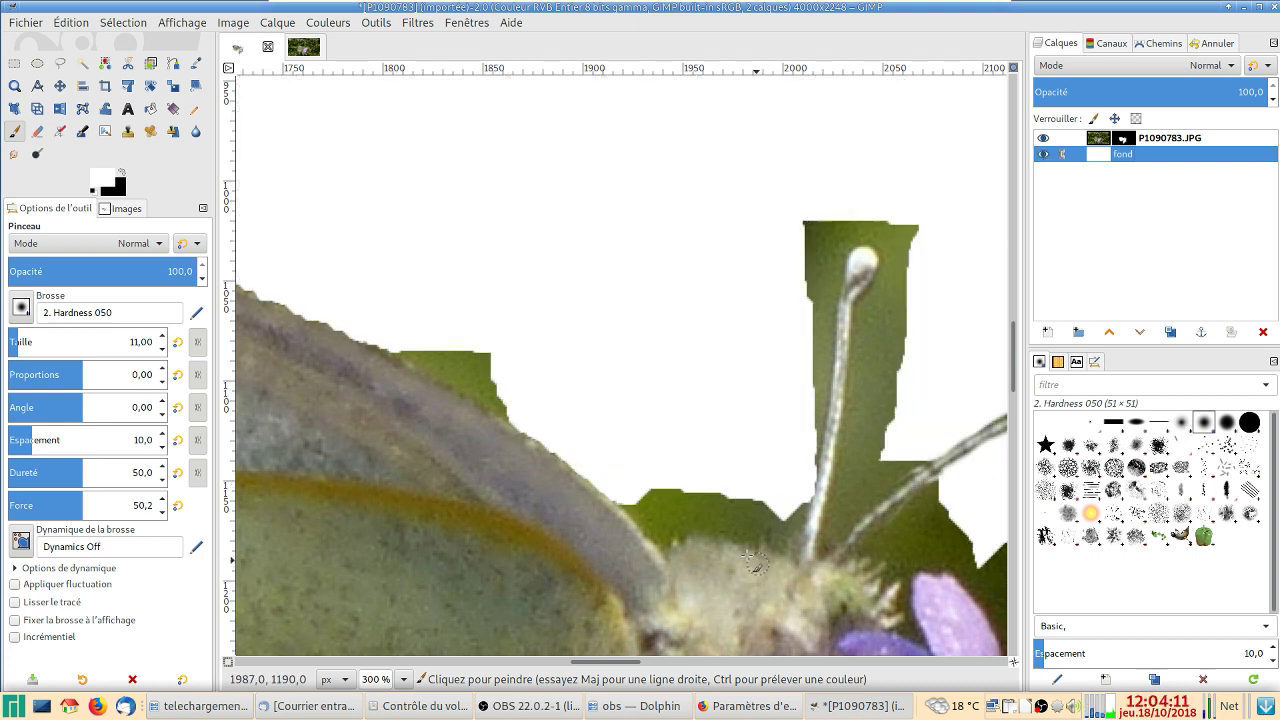
Paint black on the P1090783.JPG layer mask to hide the green leaf scrap beside the wing and head.
click(1125, 138)
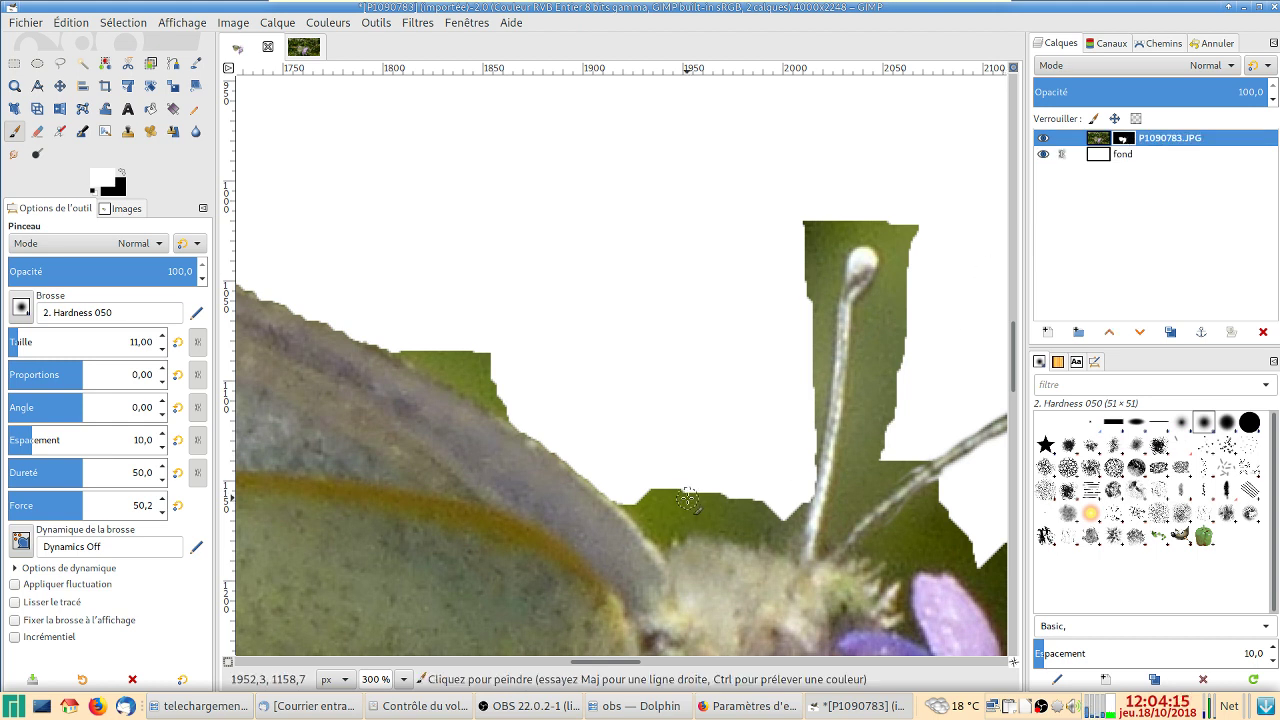
key(x)
key(w)
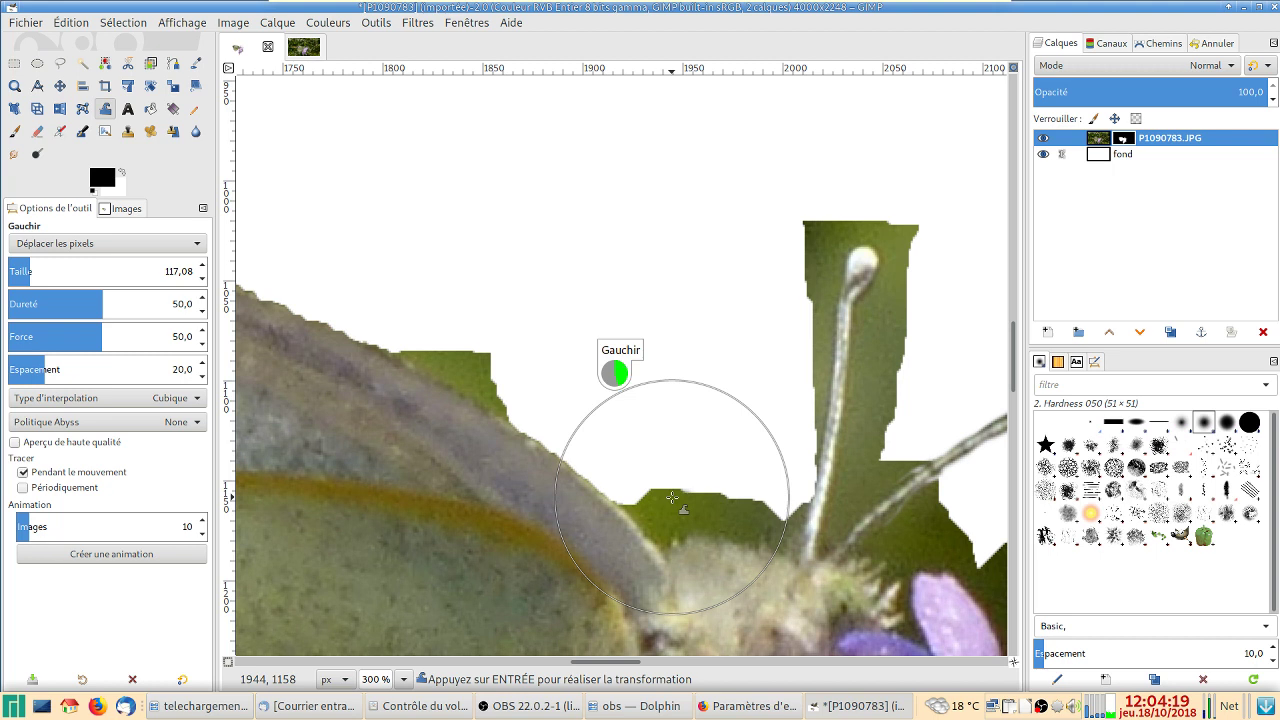
key(p)
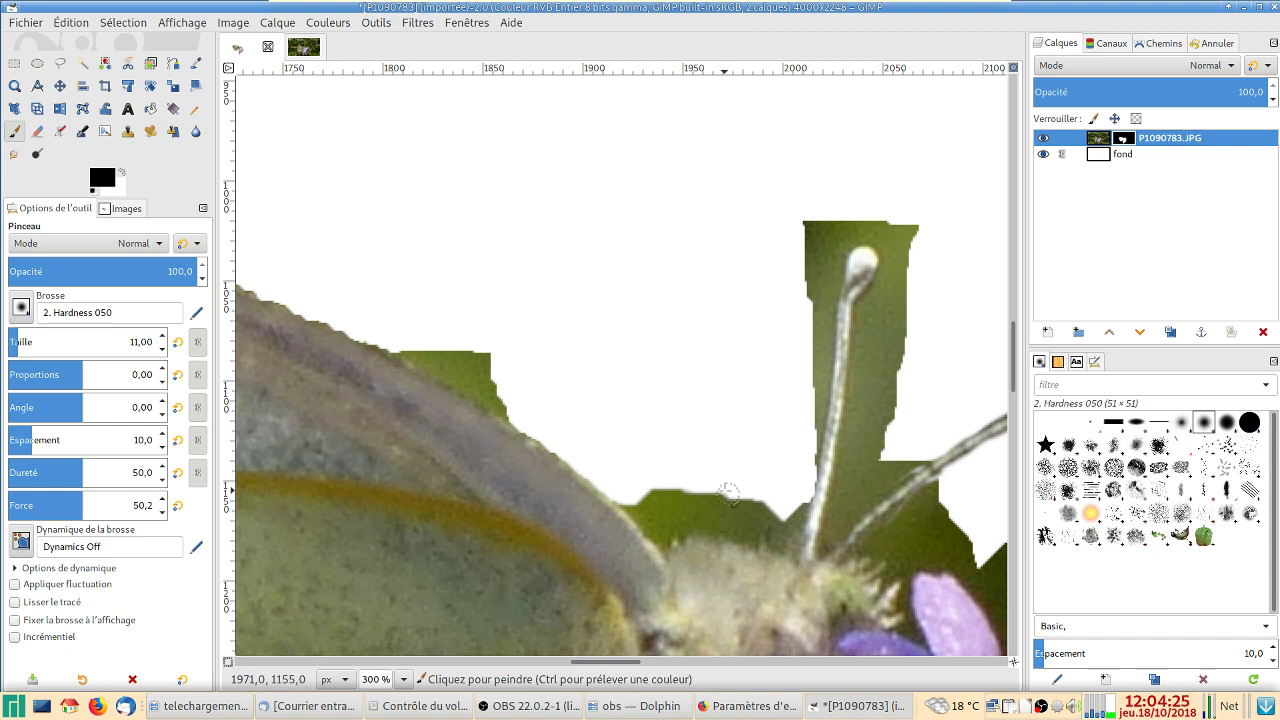
drag(729, 492, 651, 500)
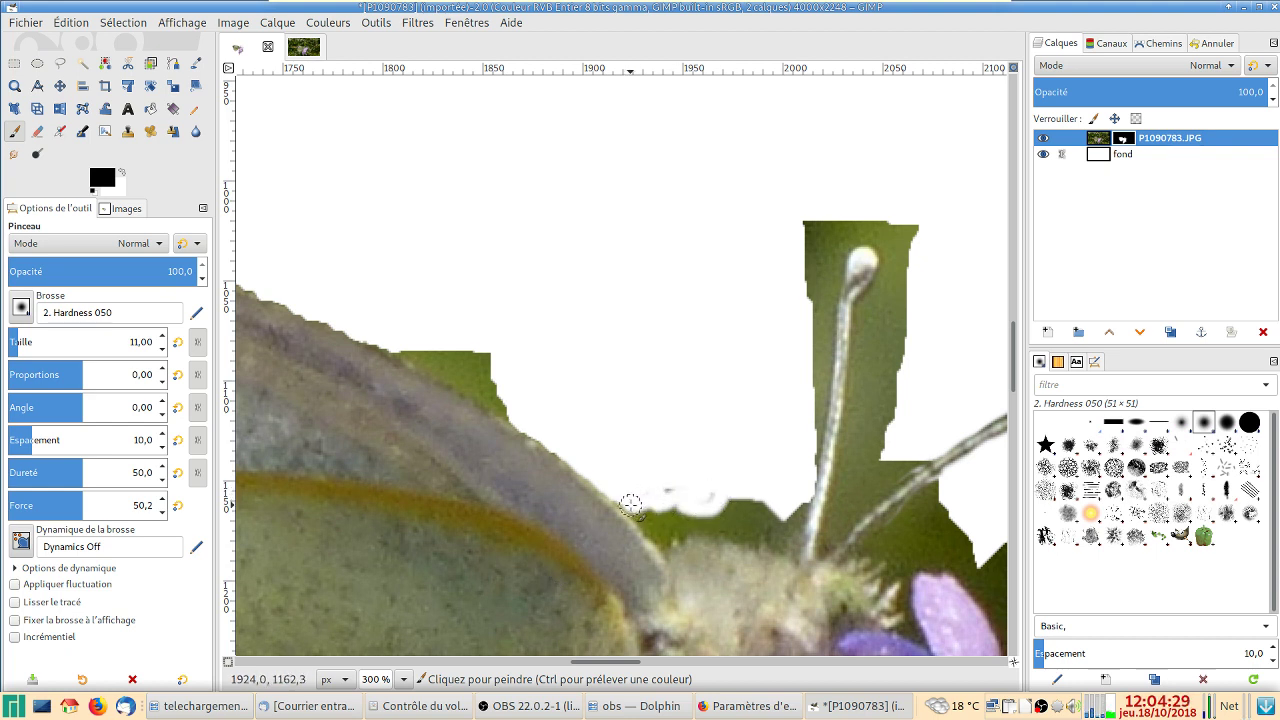
shift+click(670, 528)
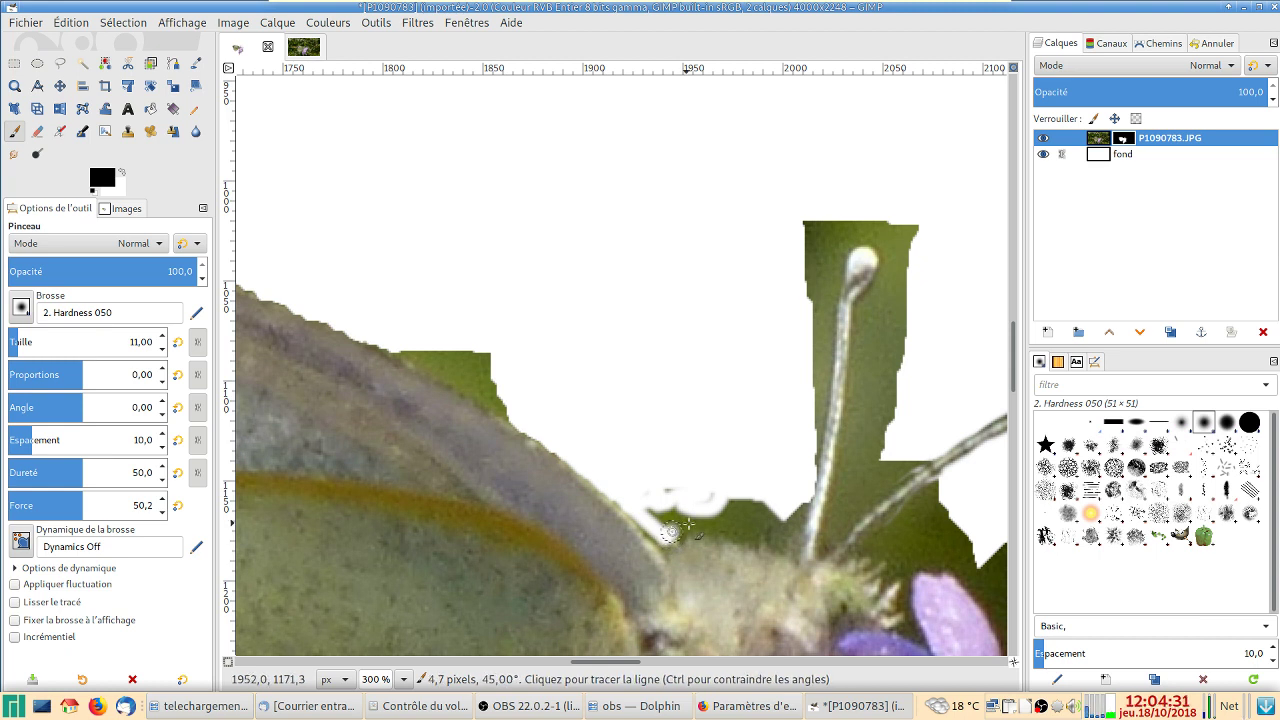
mouse_move(655, 515)
mouse_down()
mouse_move(674, 543)
mouse_move(657, 509)
mouse_up()
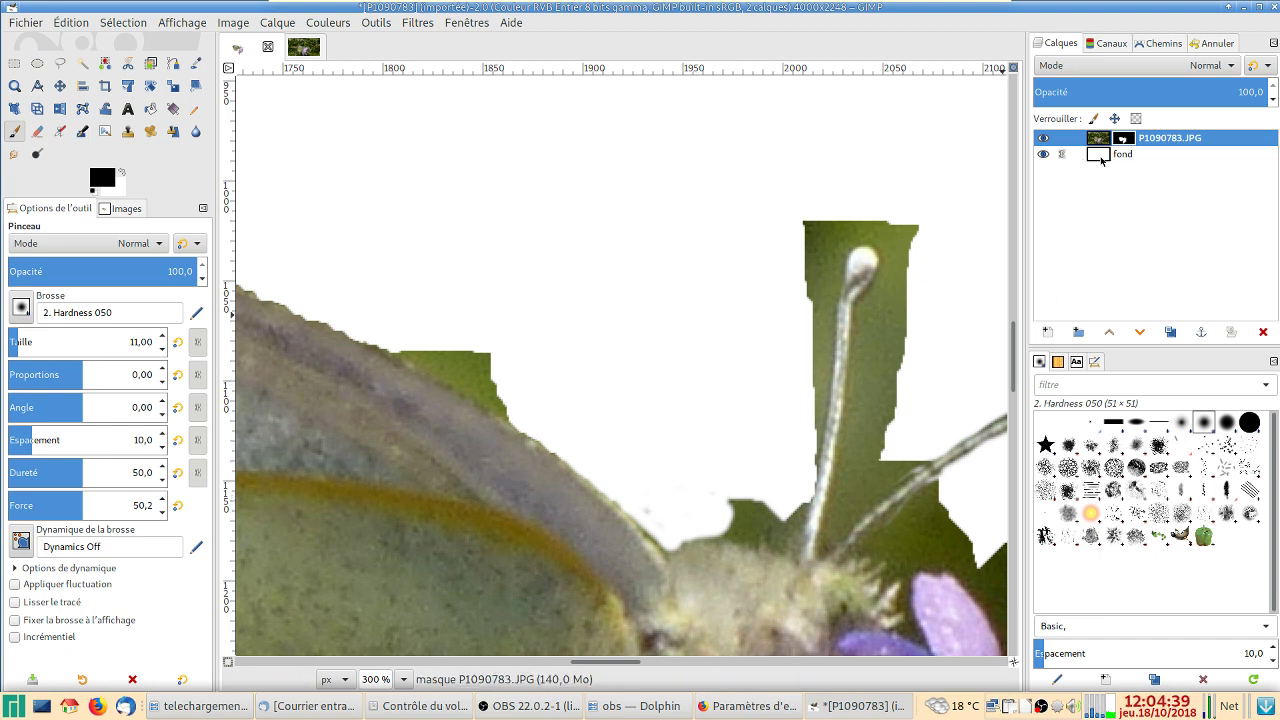
click(1100, 160)
Set the foreground colour to rust brown b45617 and fill the fond layer with it.
ctrl+scroll(651, 400, down, 4)
ctrl+scroll(651, 420, down, 2)
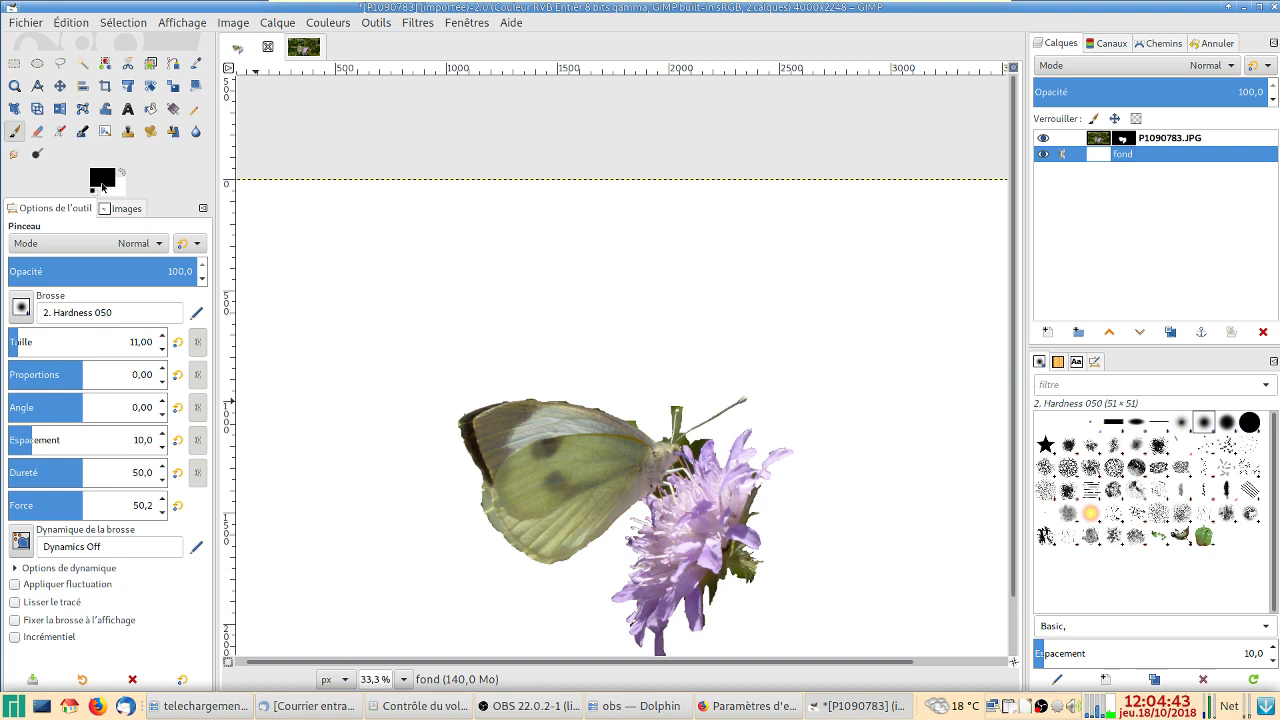
click(103, 183)
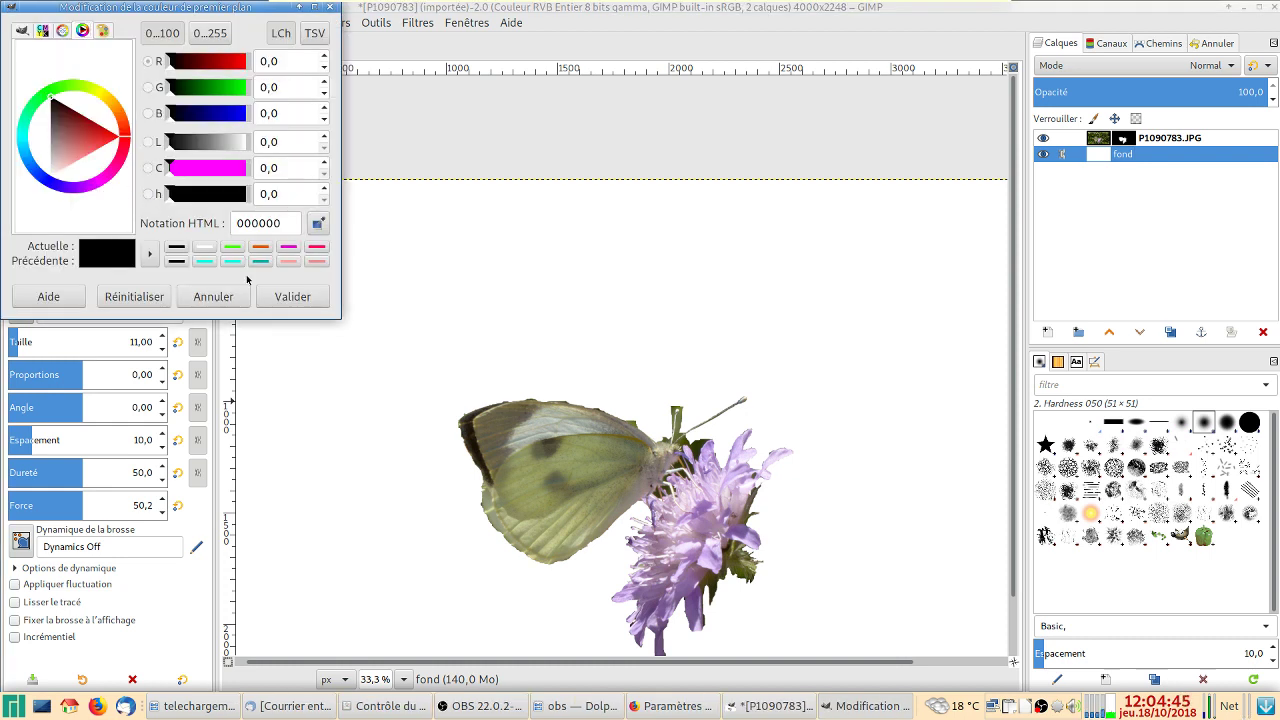
click(257, 246)
drag(54, 165, 88, 121)
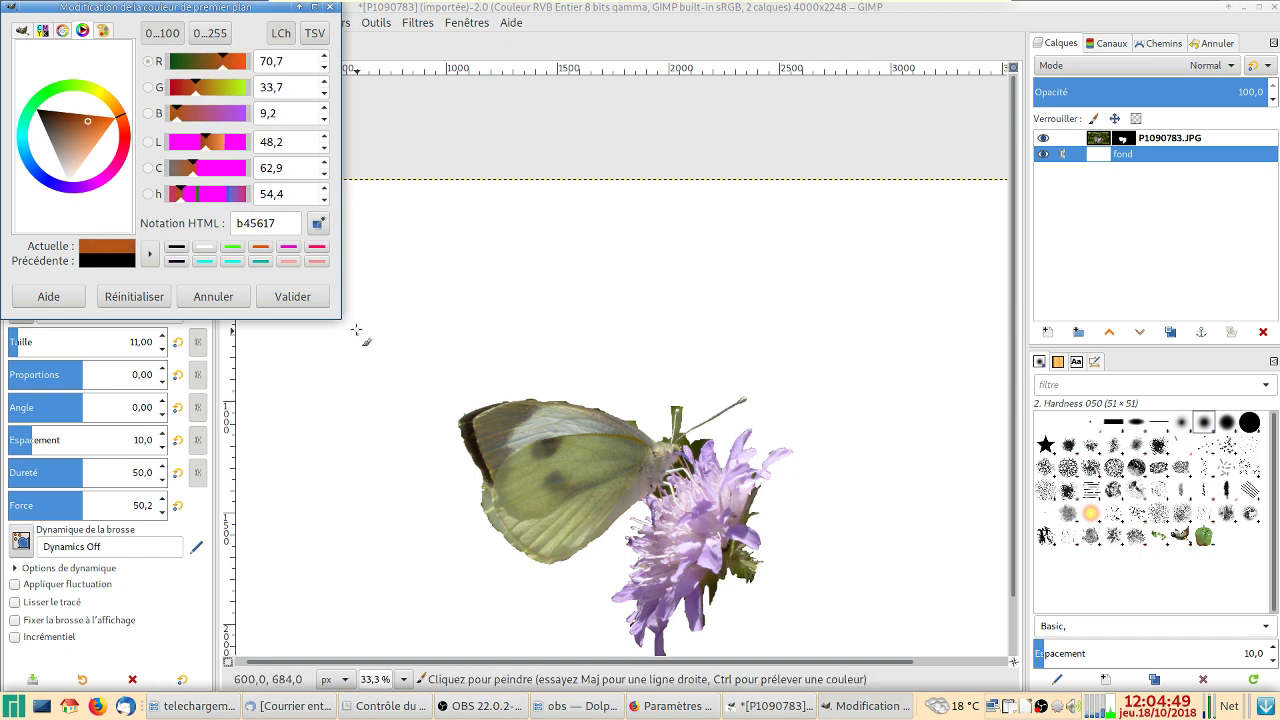
click(314, 304)
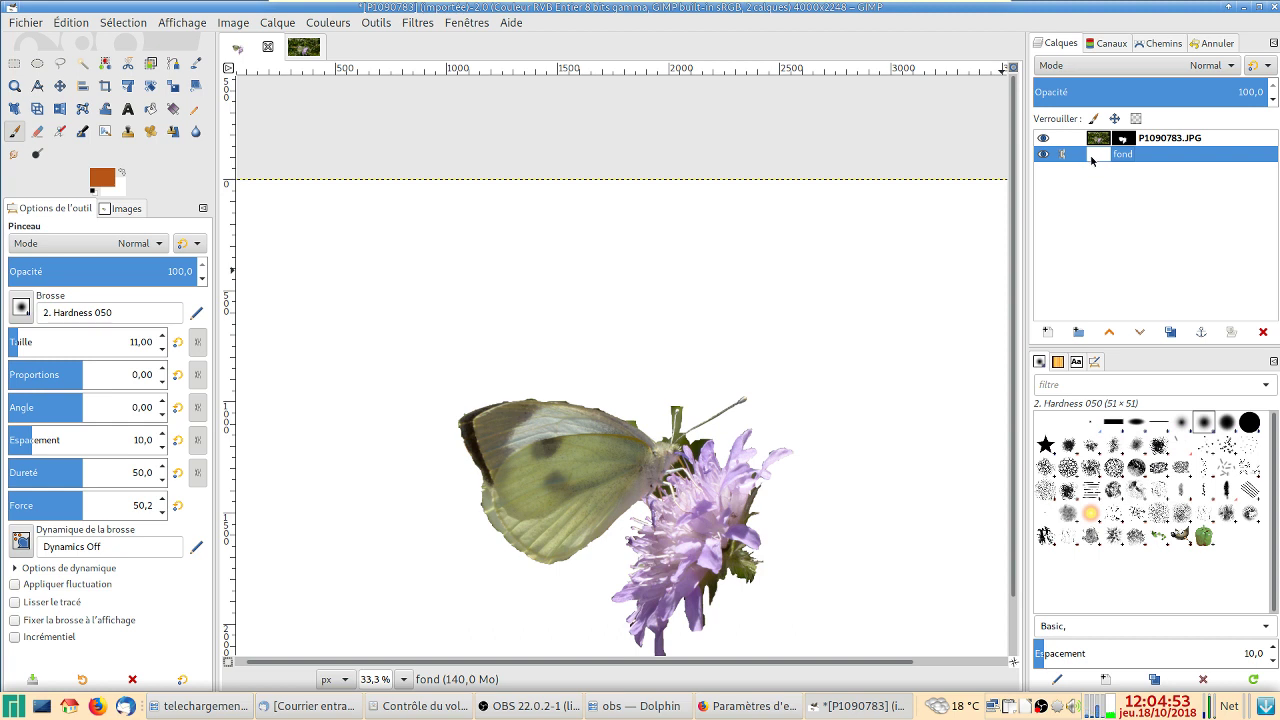
drag(103, 177, 401, 285)
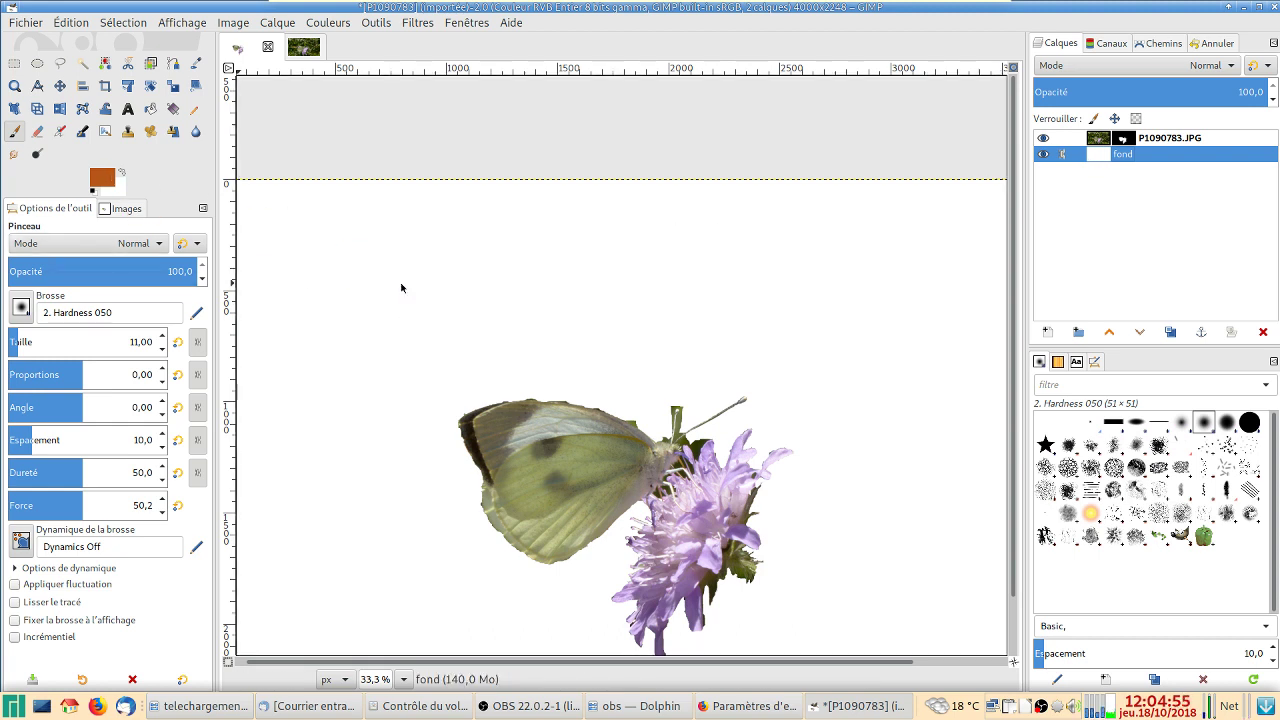
Change the background colour swatch to pale yellow, HTML cfc85d.
scroll(590, 495, up, 2)
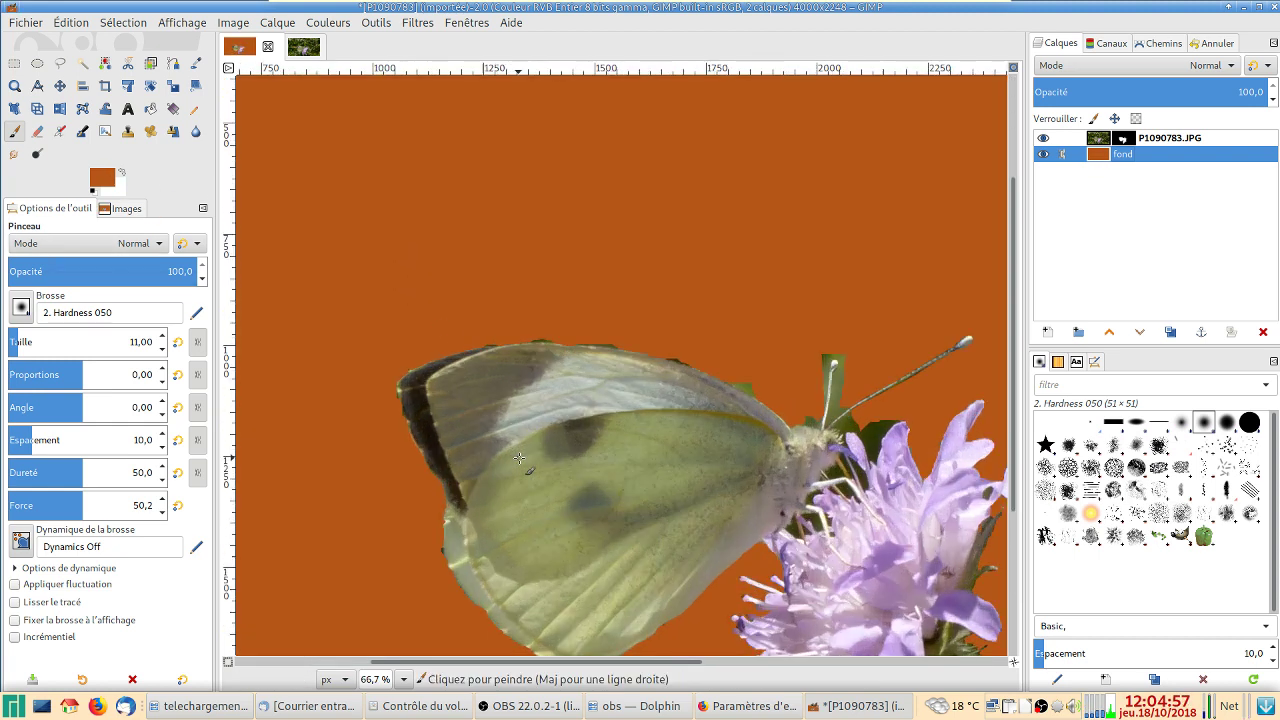
scroll(598, 499, down, 1)
scroll(598, 499, down, 1)
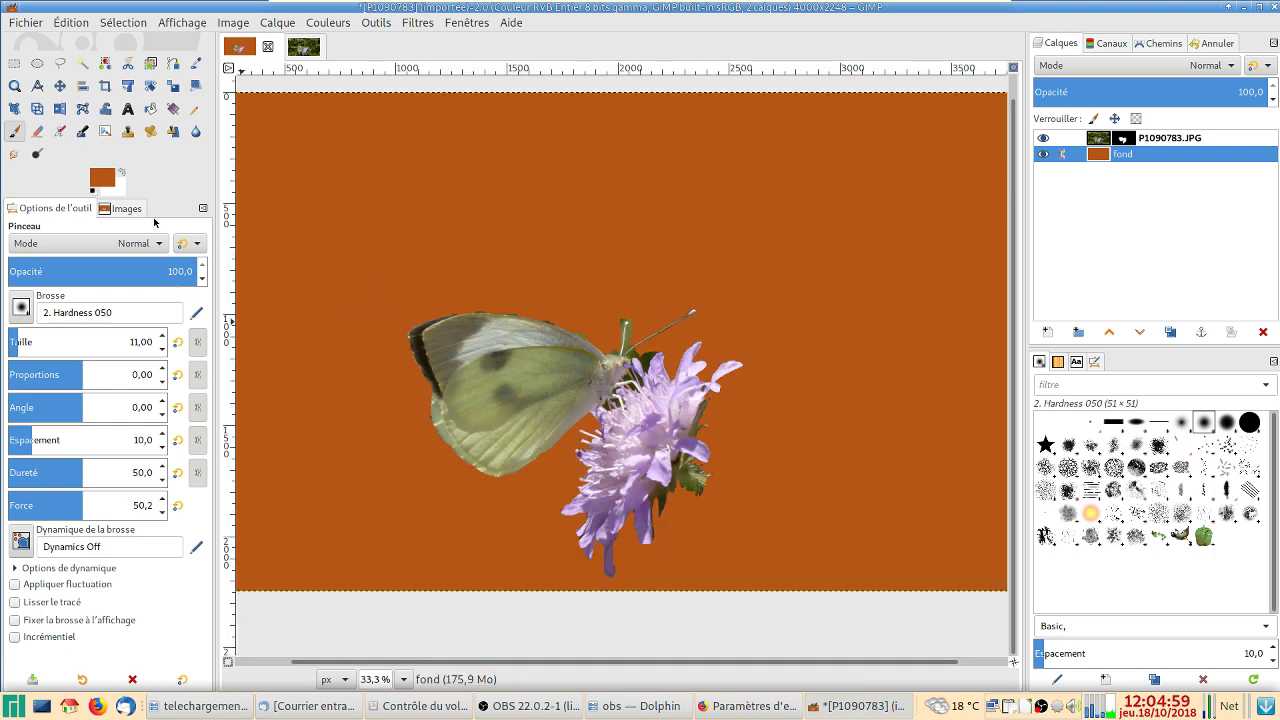
click(119, 193)
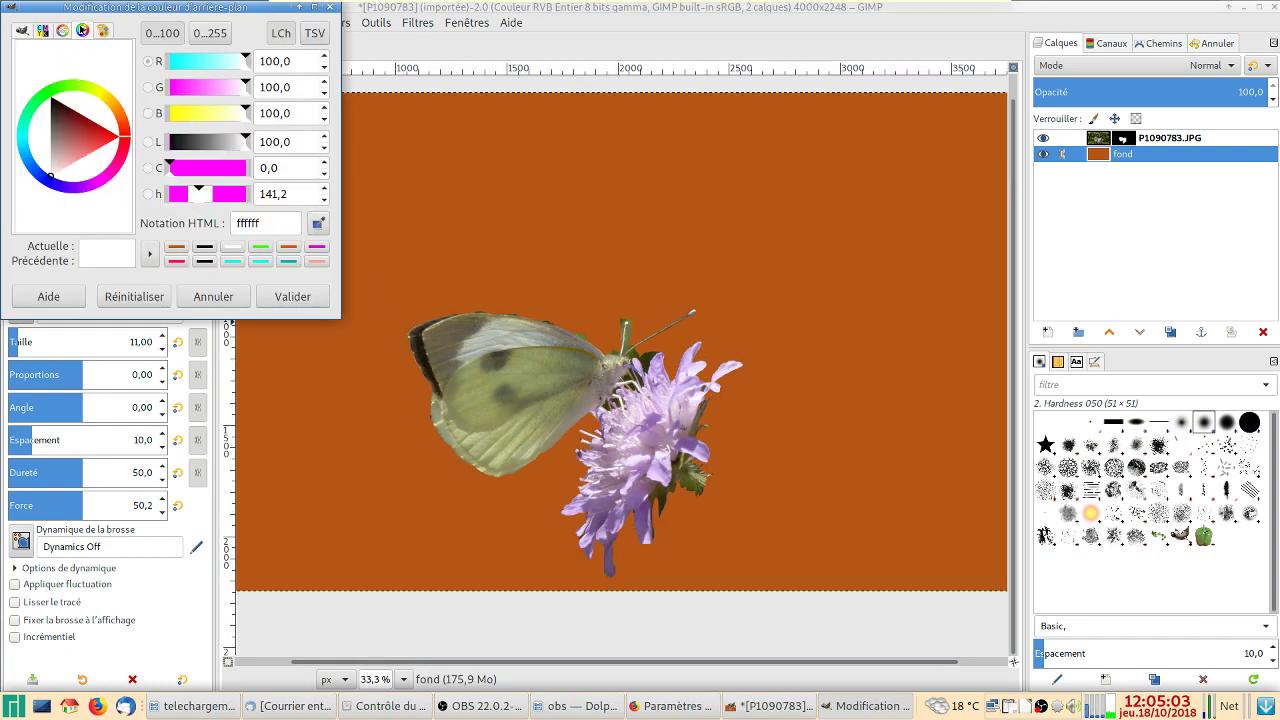
click(101, 97)
drag(86, 141, 84, 133)
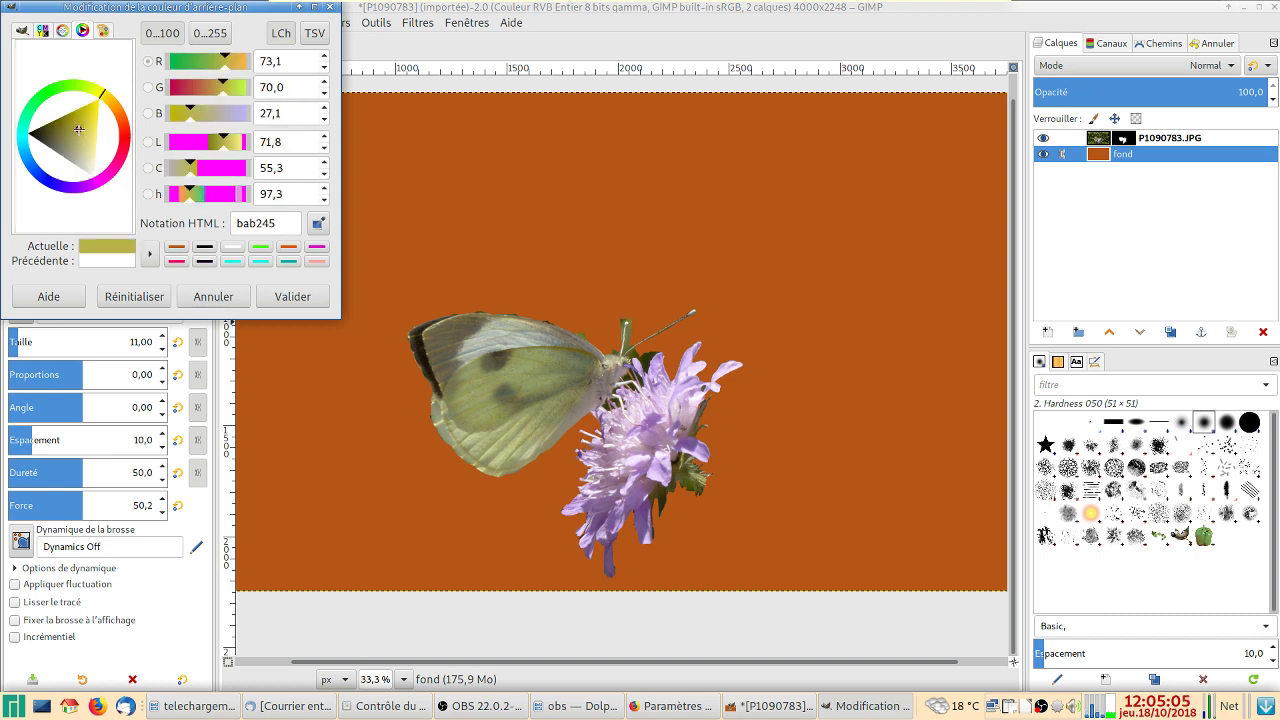
click(291, 296)
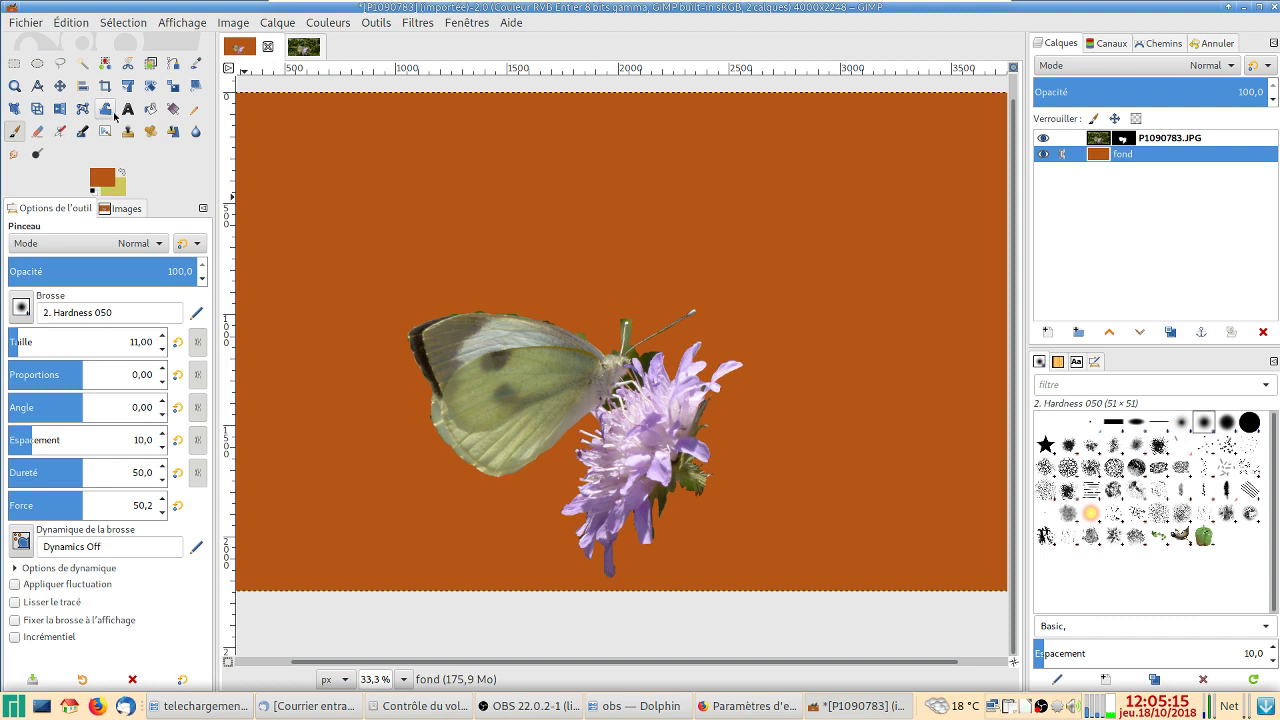
Draw a radial gradient on the fond layer from the flower outward, brown centre fading to white edges.
click(170, 110)
click(541, 487)
drag(541, 487, 659, 228)
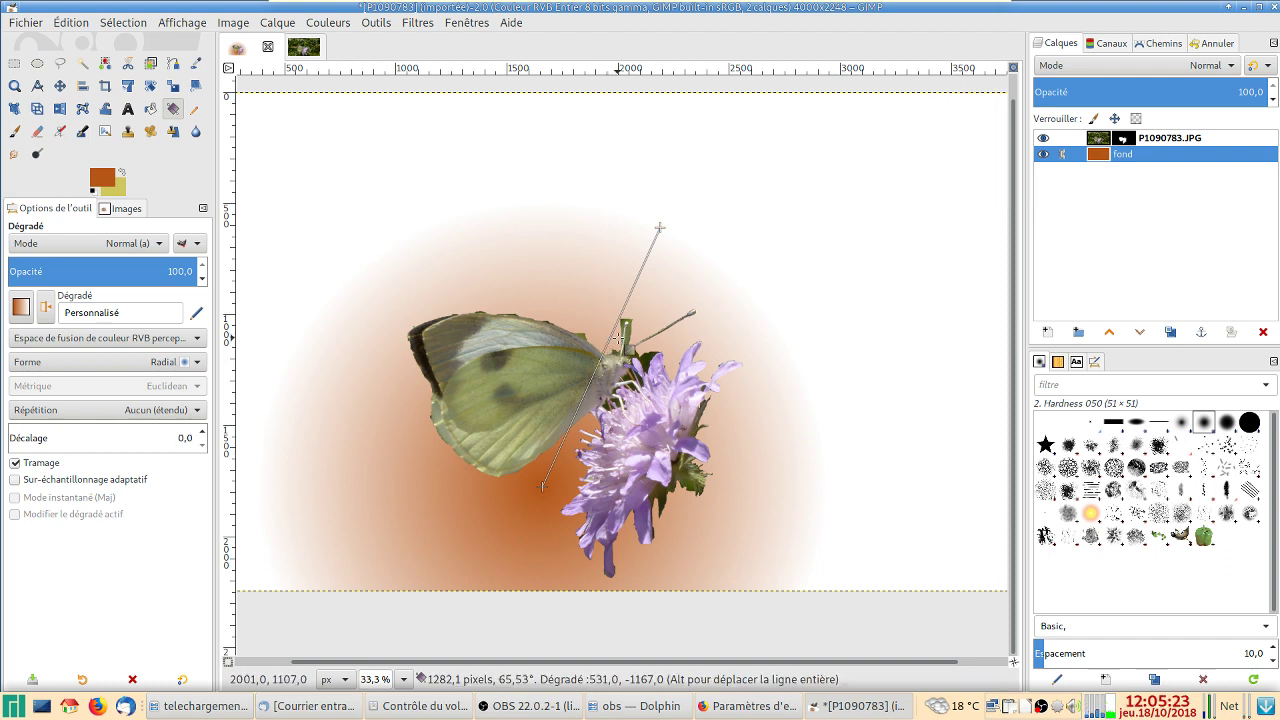
drag(657, 228, 683, 162)
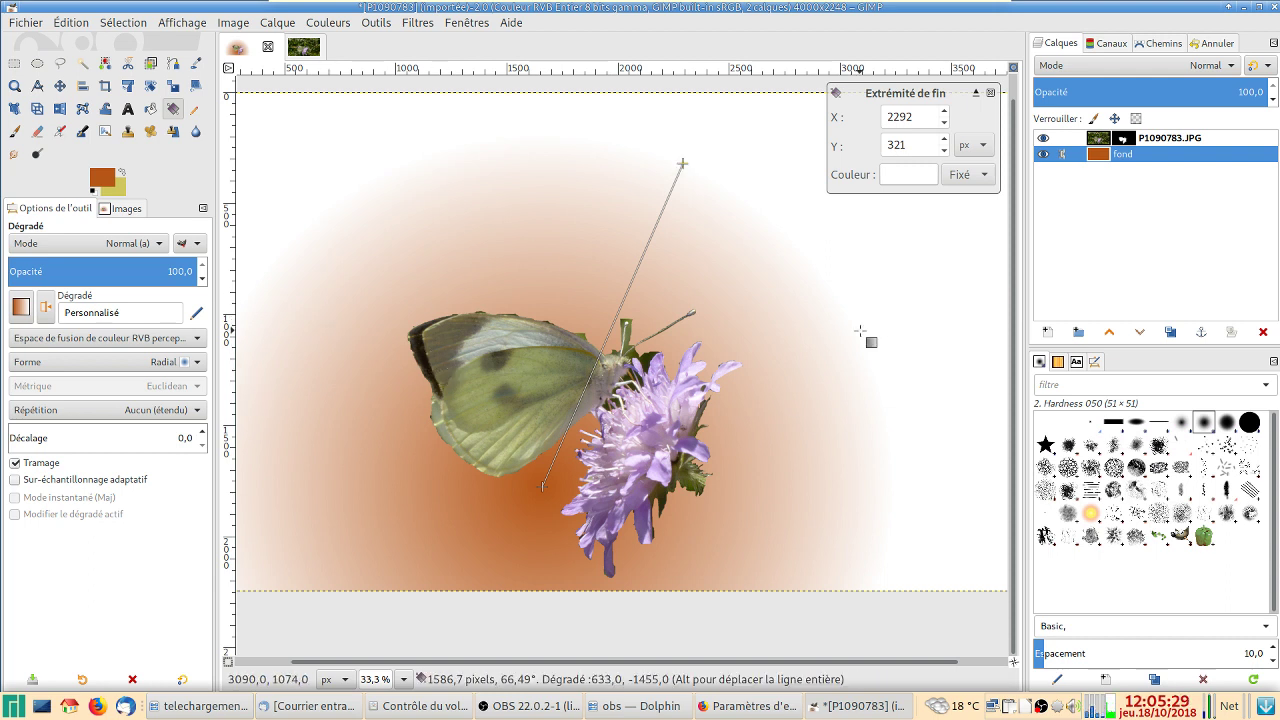
key(Return)
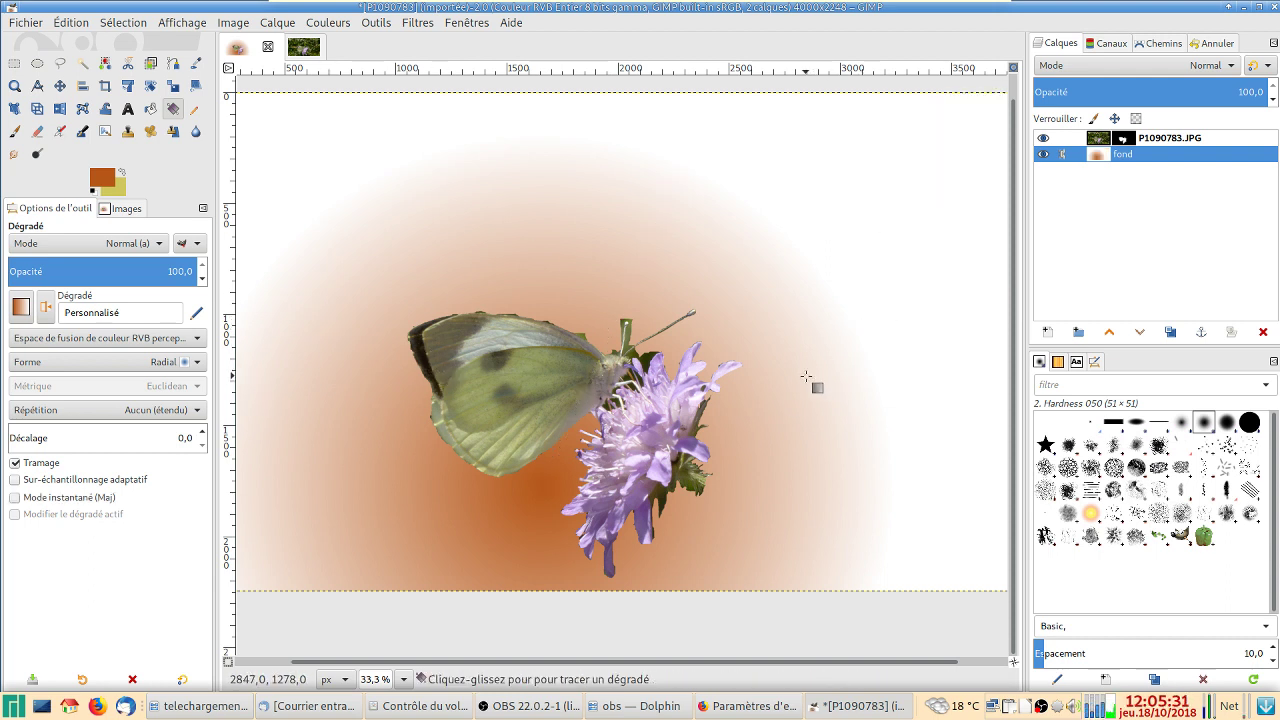
click(1121, 142)
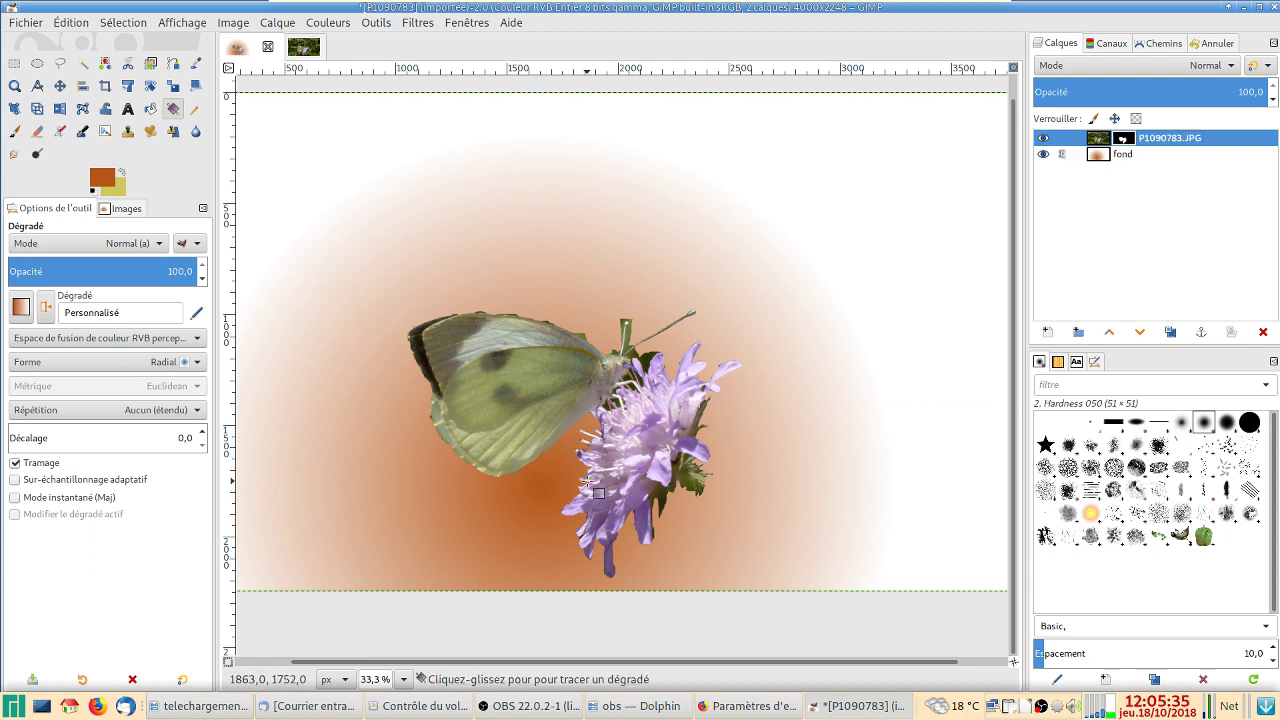
Enlarge the brush to 20 and paint black on the mask to remove green fringe along the upper wing edge.
key(p)
ctrl+scroll(737, 517, up, 1)
ctrl+scroll(720, 560, up, 1)
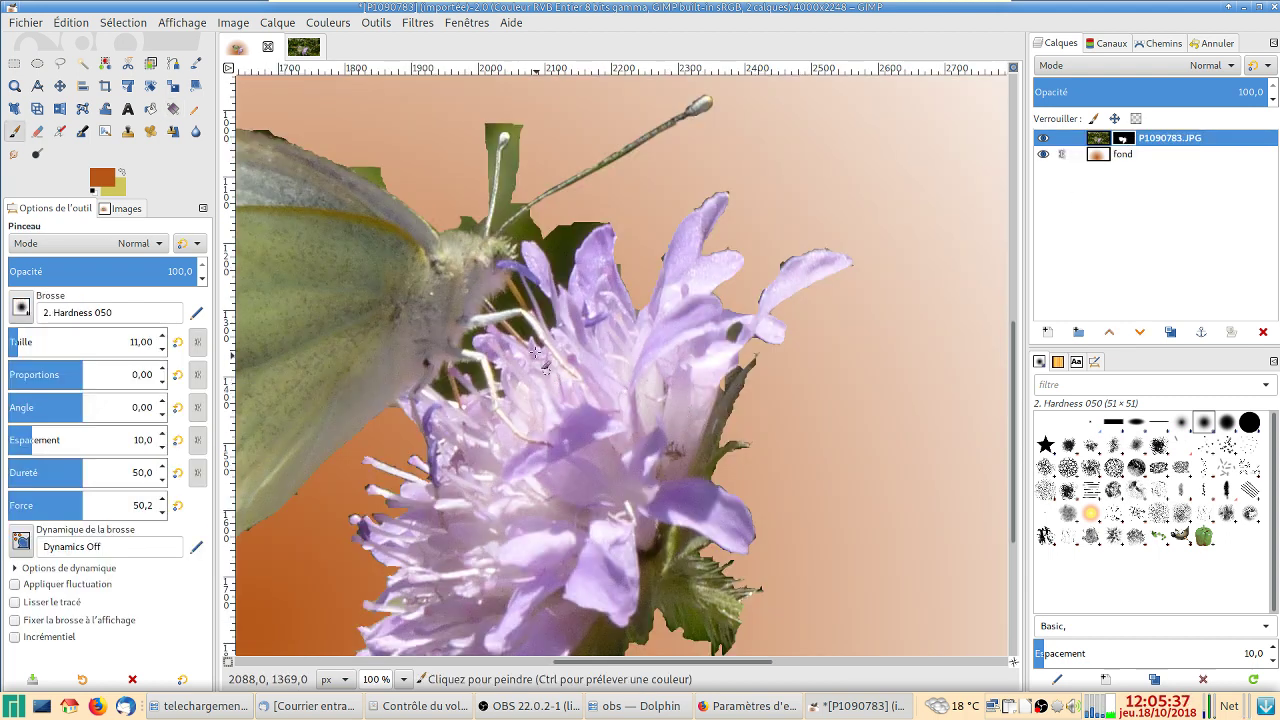
ctrl+scroll(700, 615, up, 1)
ctrl+scroll(715, 560, up, 1)
ctrl+scroll(735, 495, up, 1)
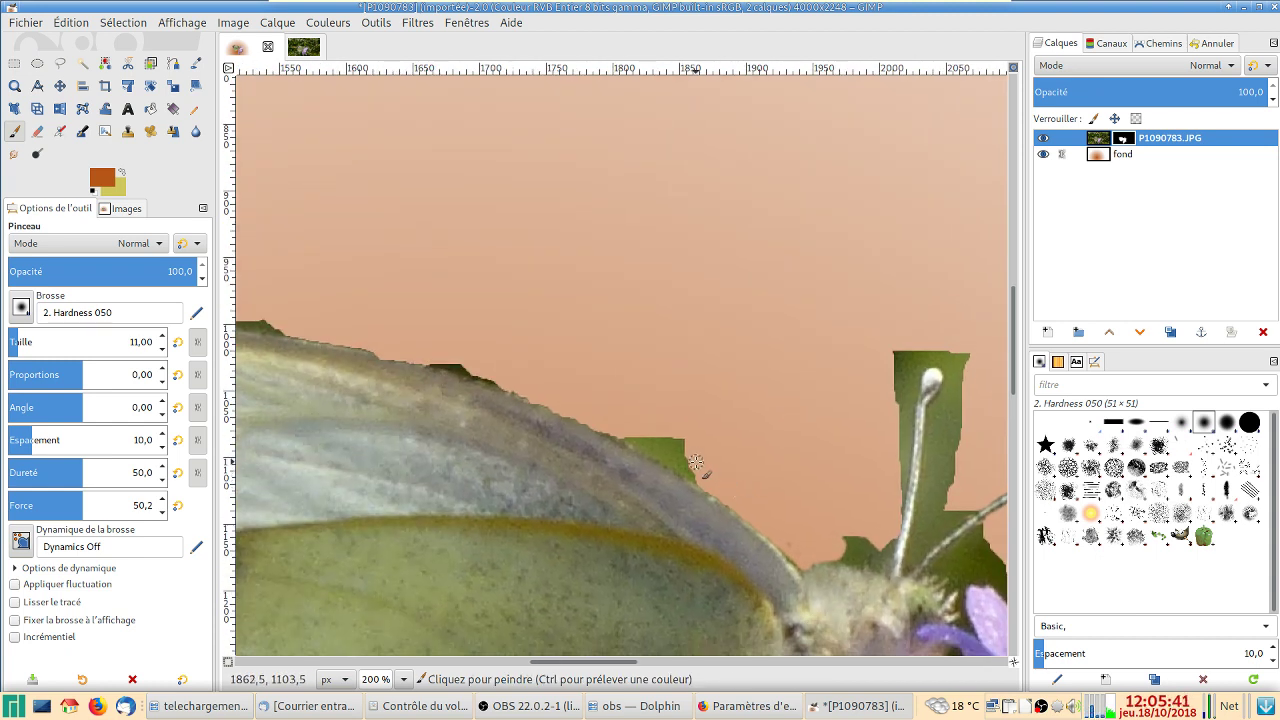
key(bracketright)
key(bracketright)
key(bracketright)
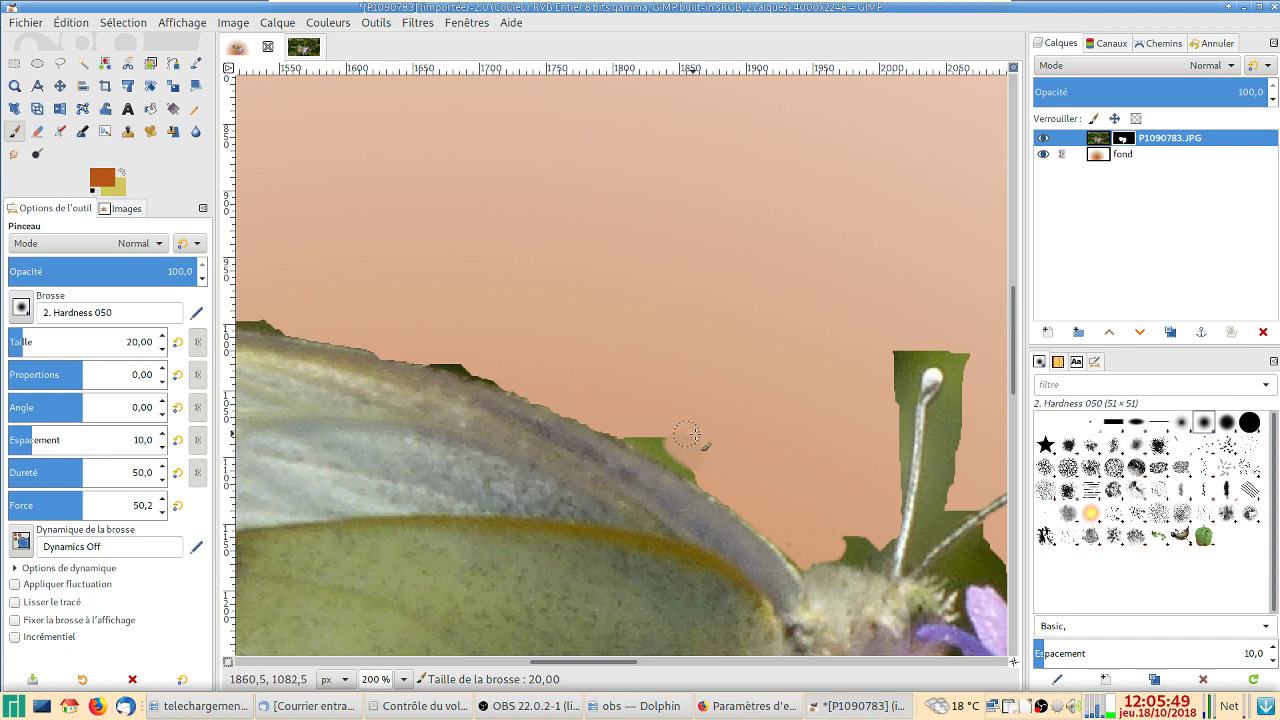
click(686, 448)
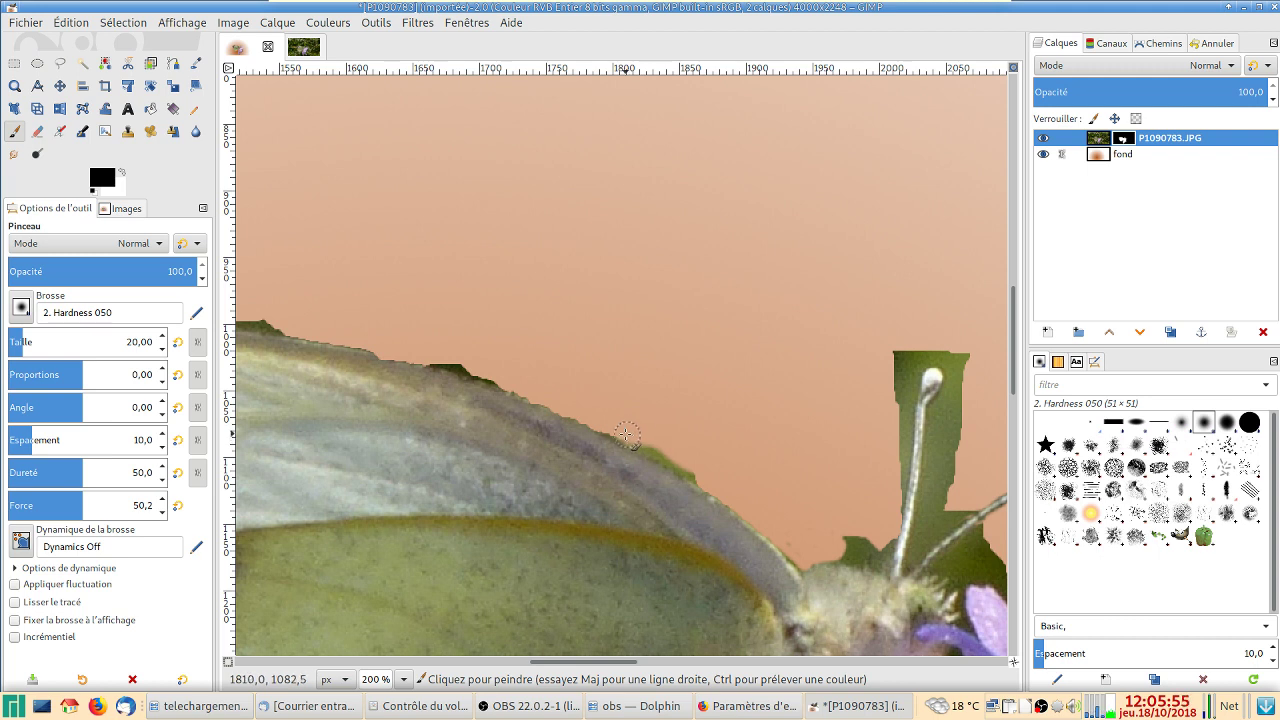
click(622, 433)
shift+click(690, 468)
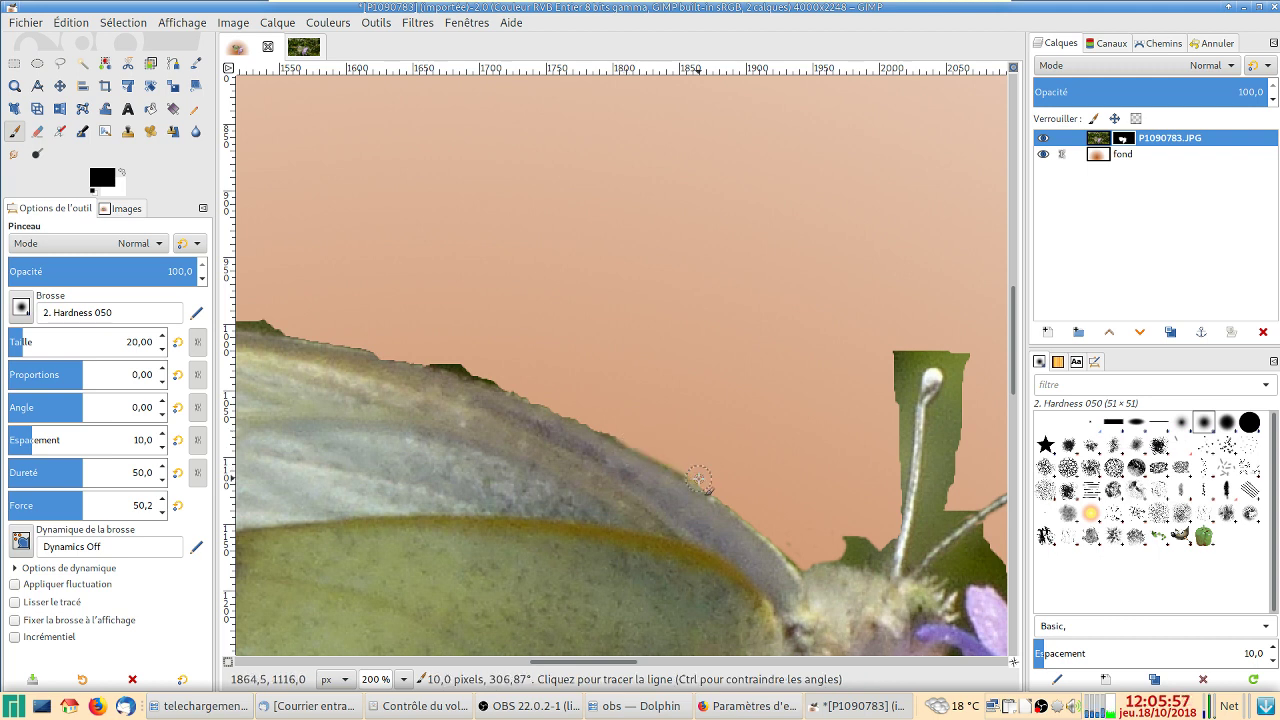
drag(743, 434, 655, 390)
Mask out the green leaf beside the antenna with straight black lines running up its length.
scroll(655, 390, up, 2)
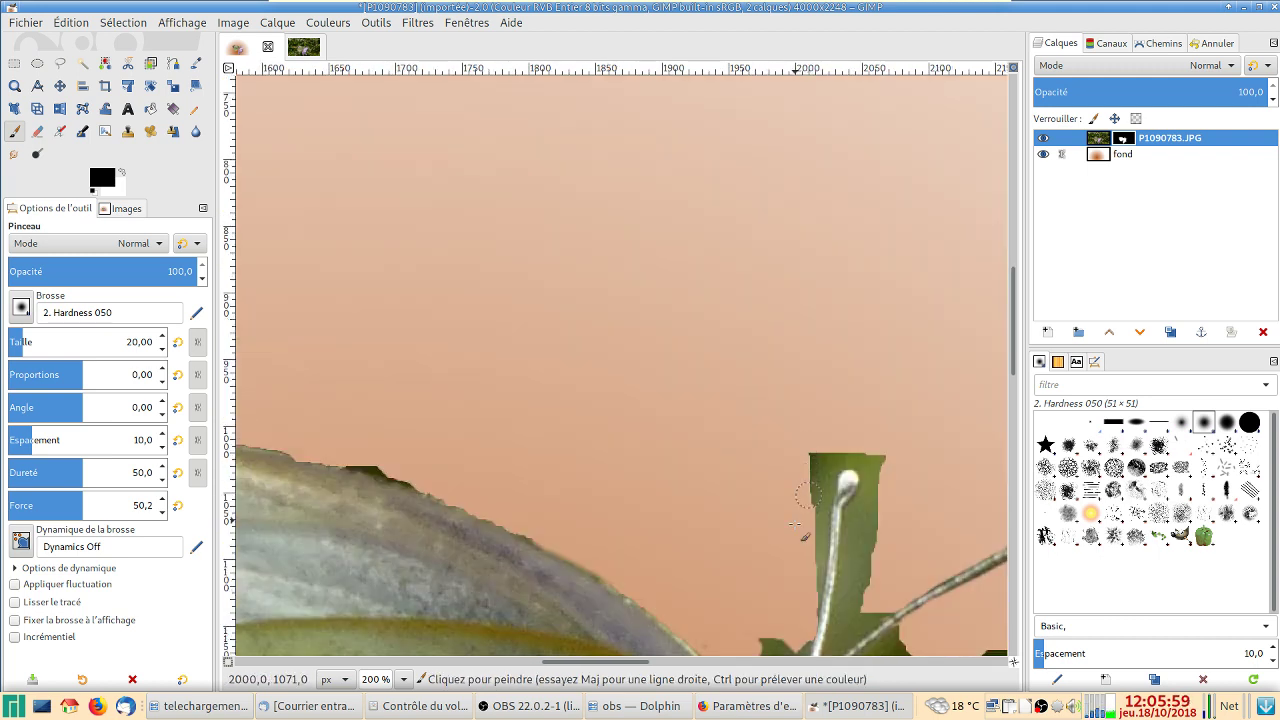
scroll(617, 300, down, 2)
ctrl+scroll(608, 375, up, 1)
mouse_move(675, 460)
mouse_down()
mouse_move(707, 432)
mouse_move(750, 478)
mouse_up()
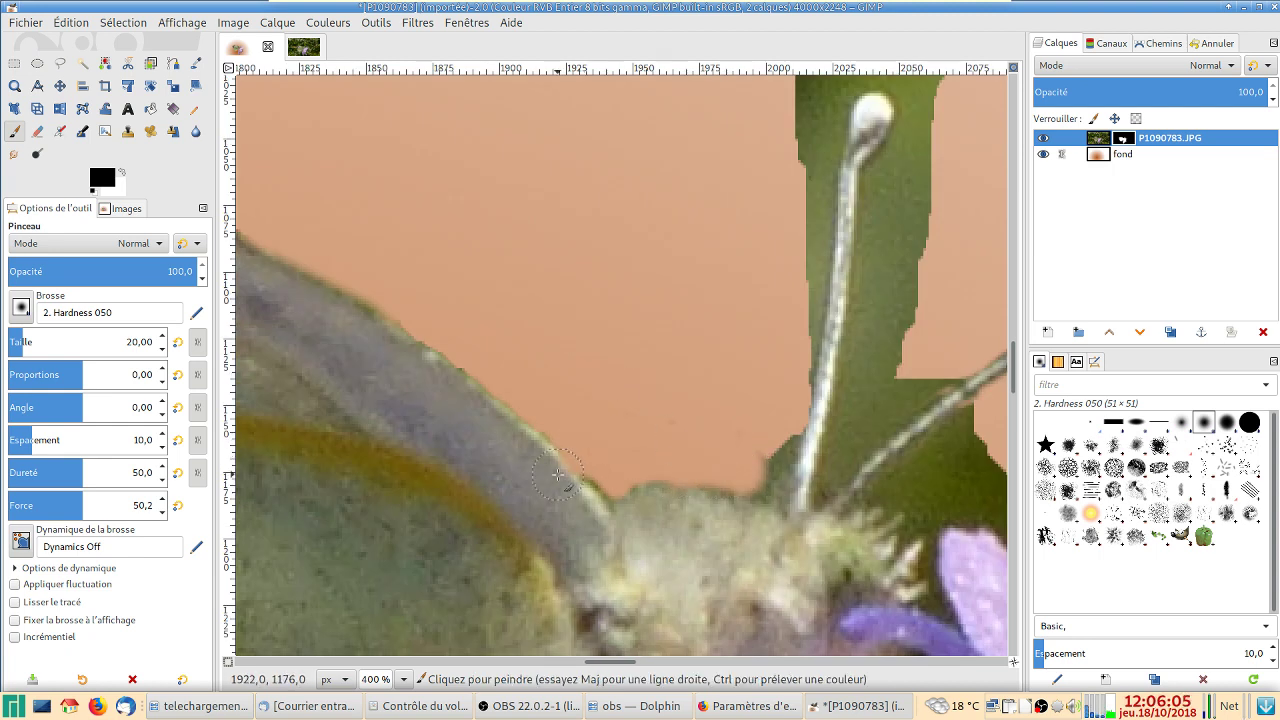
key(x)
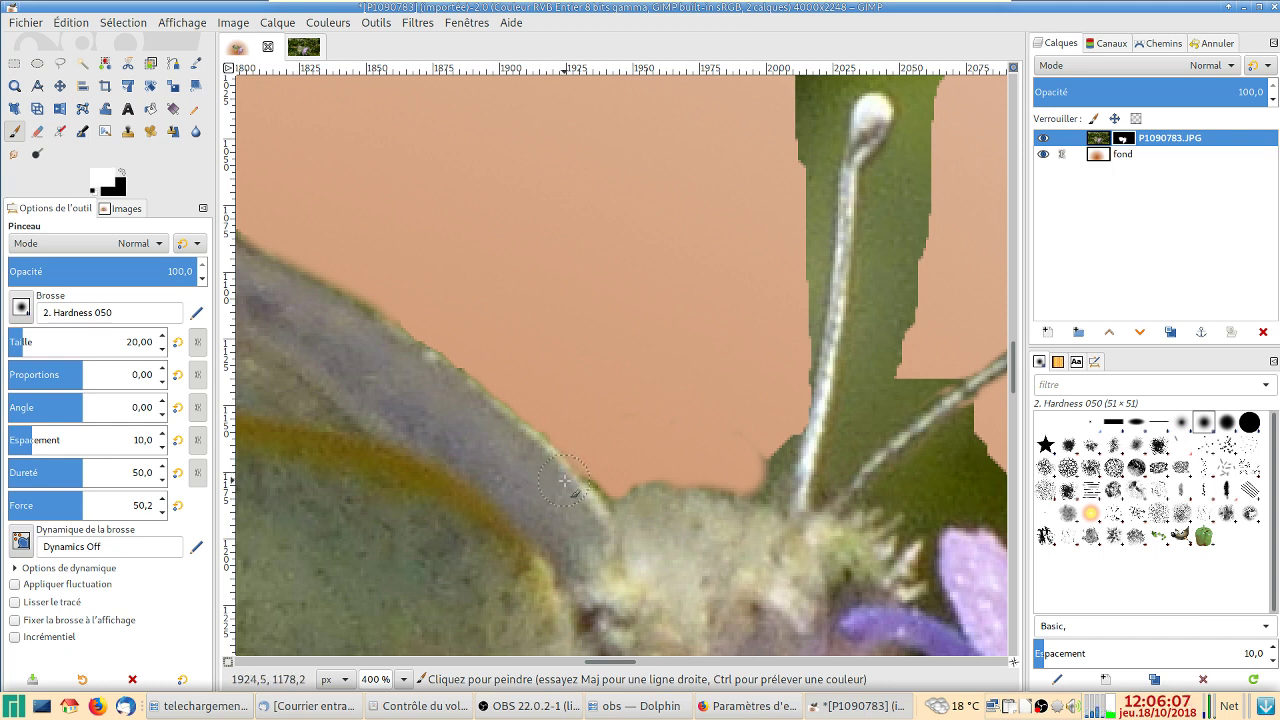
drag(785, 445, 771, 477)
key(x)
shift+click(787, 407)
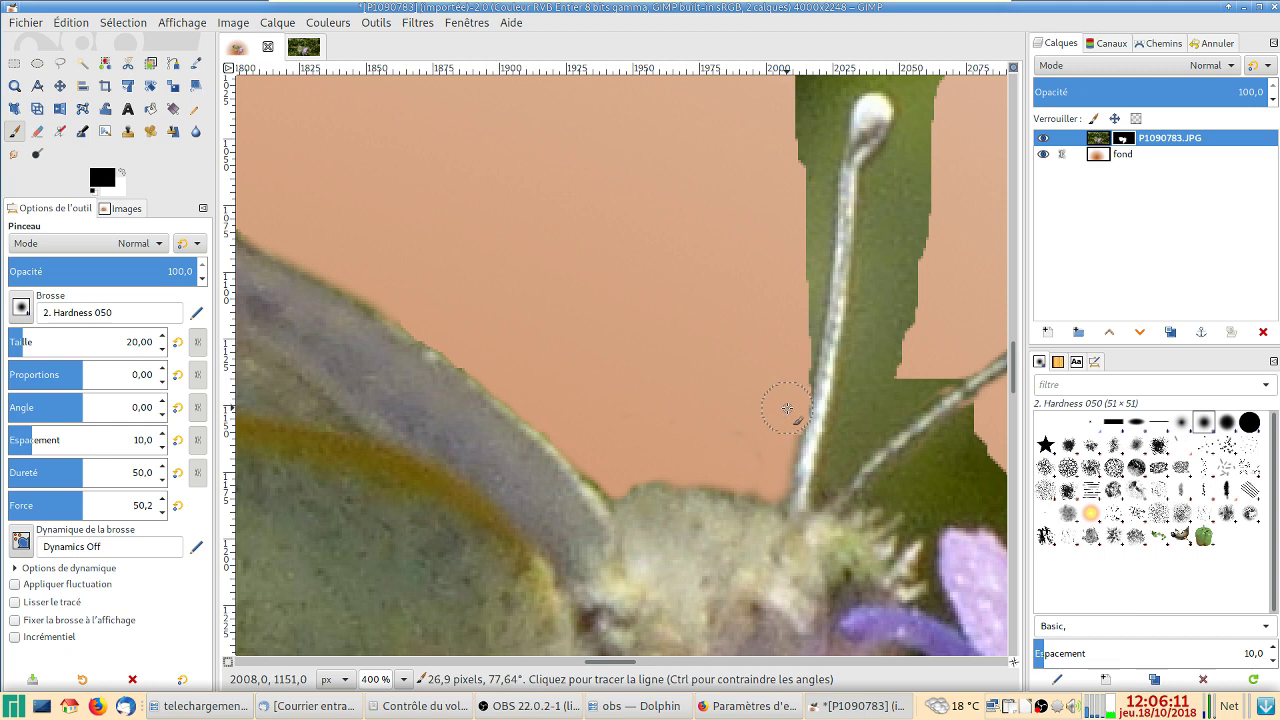
shift+click(805, 315)
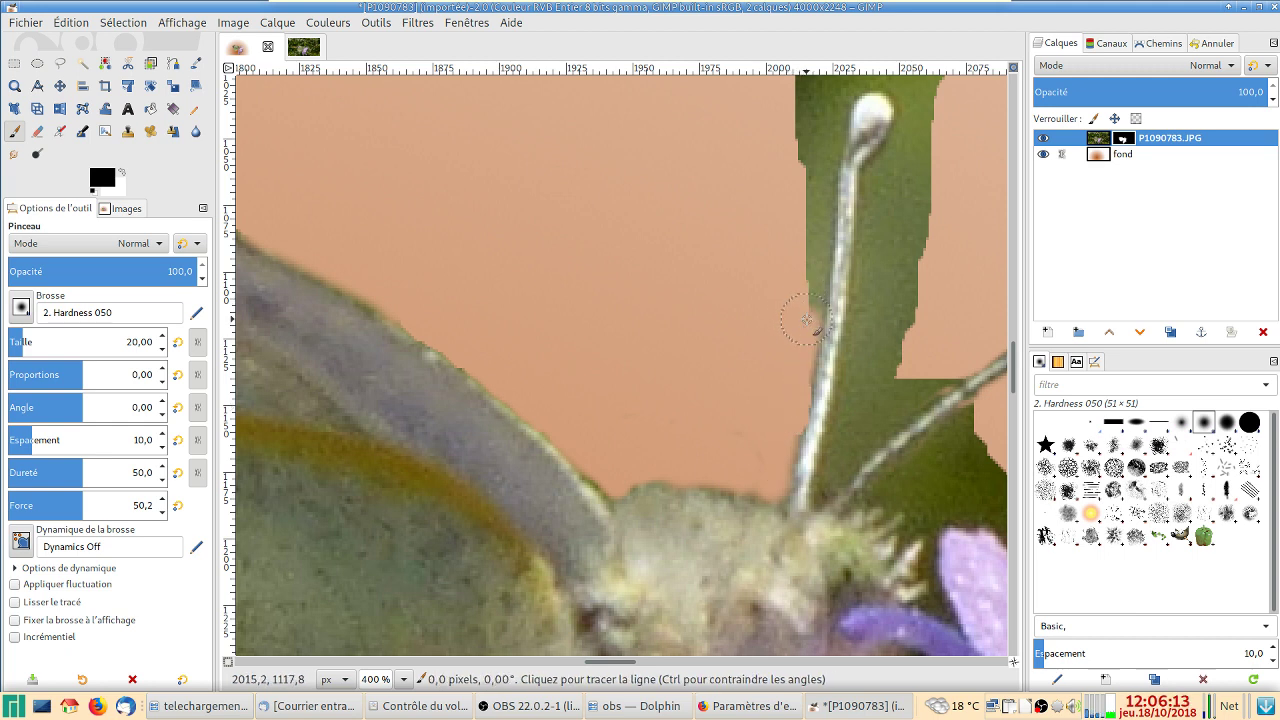
shift+click(812, 254)
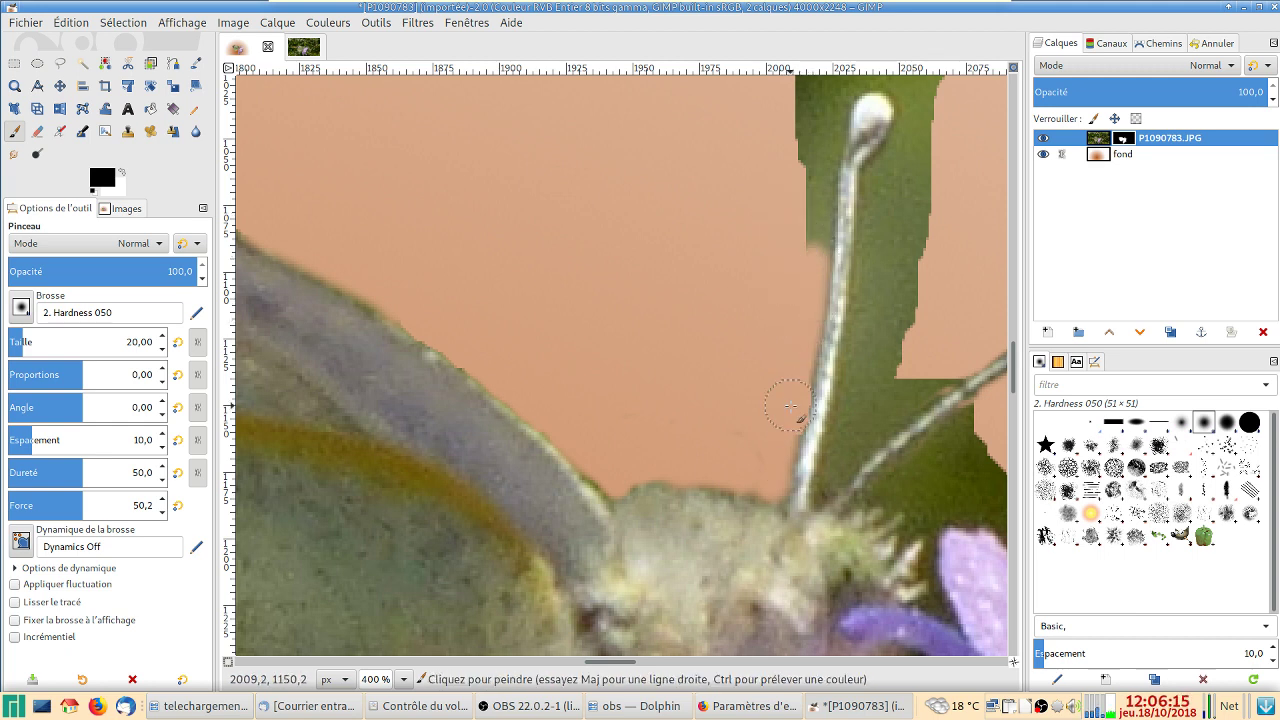
Shrink the brush to 16, mask remaining green near the antenna knob, and restore the stem edge.
key(bracketleft)
key(bracketleft)
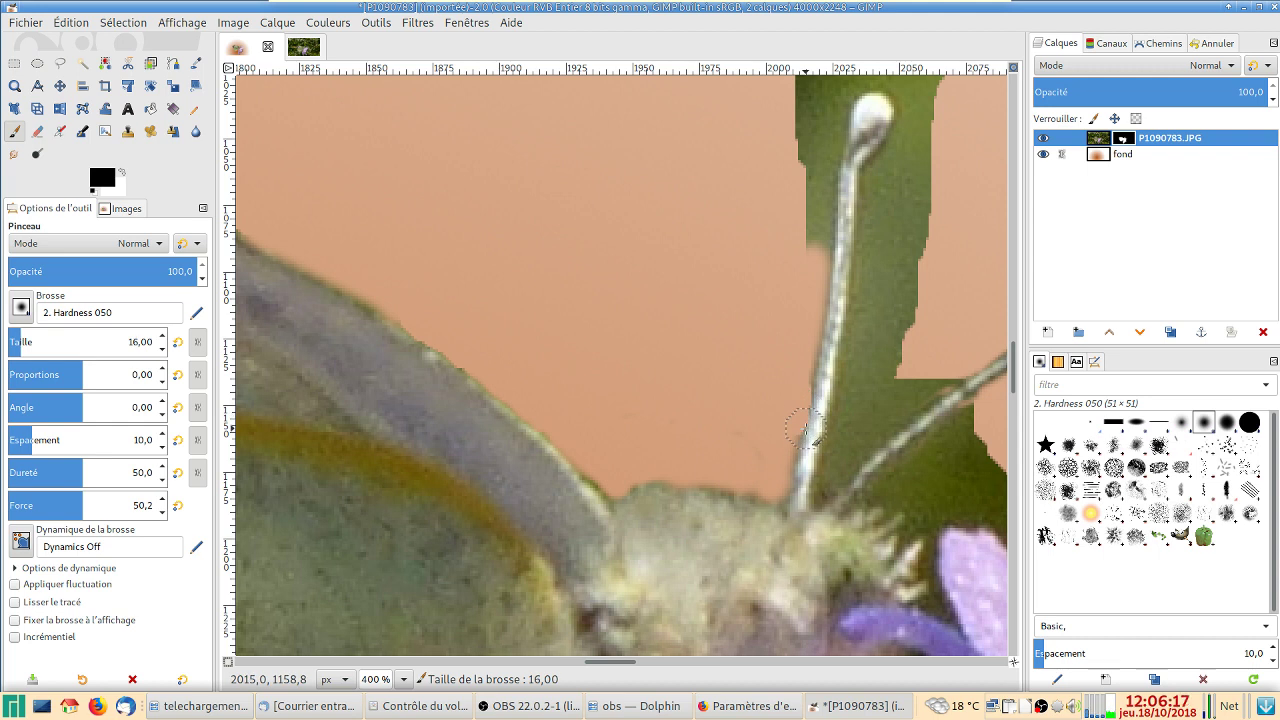
key(bracketleft)
key(bracketleft)
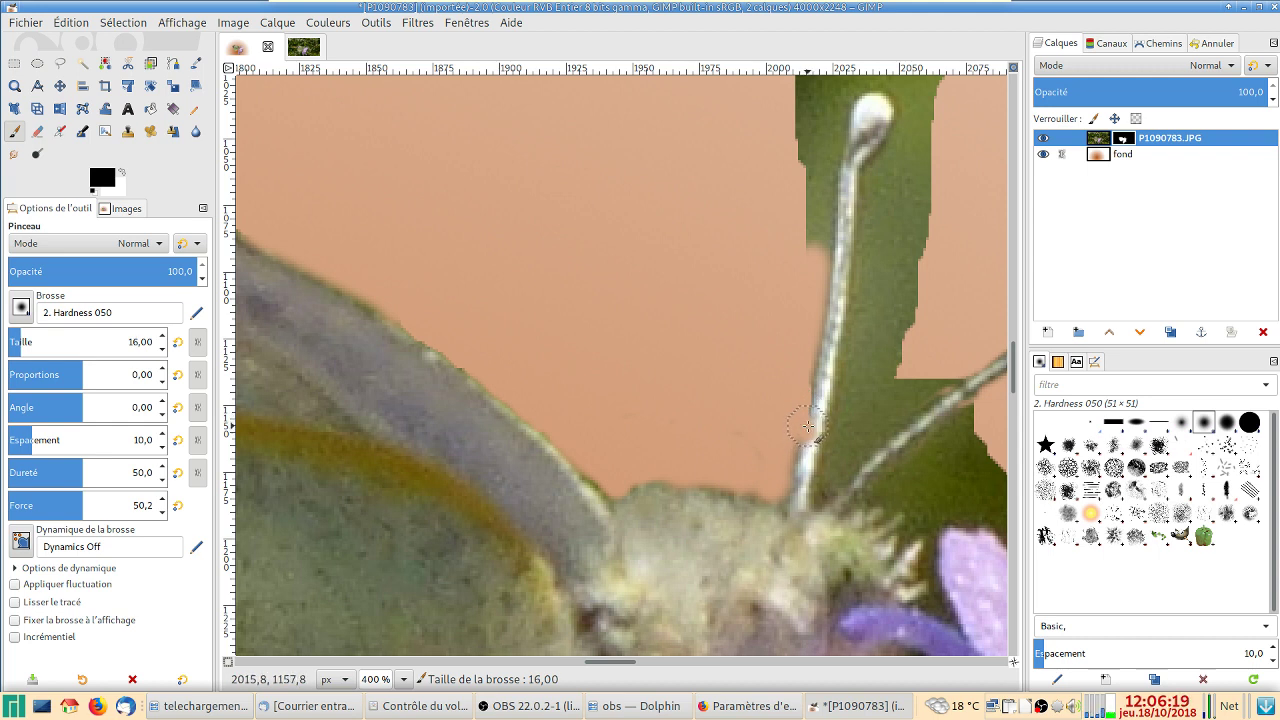
key(x)
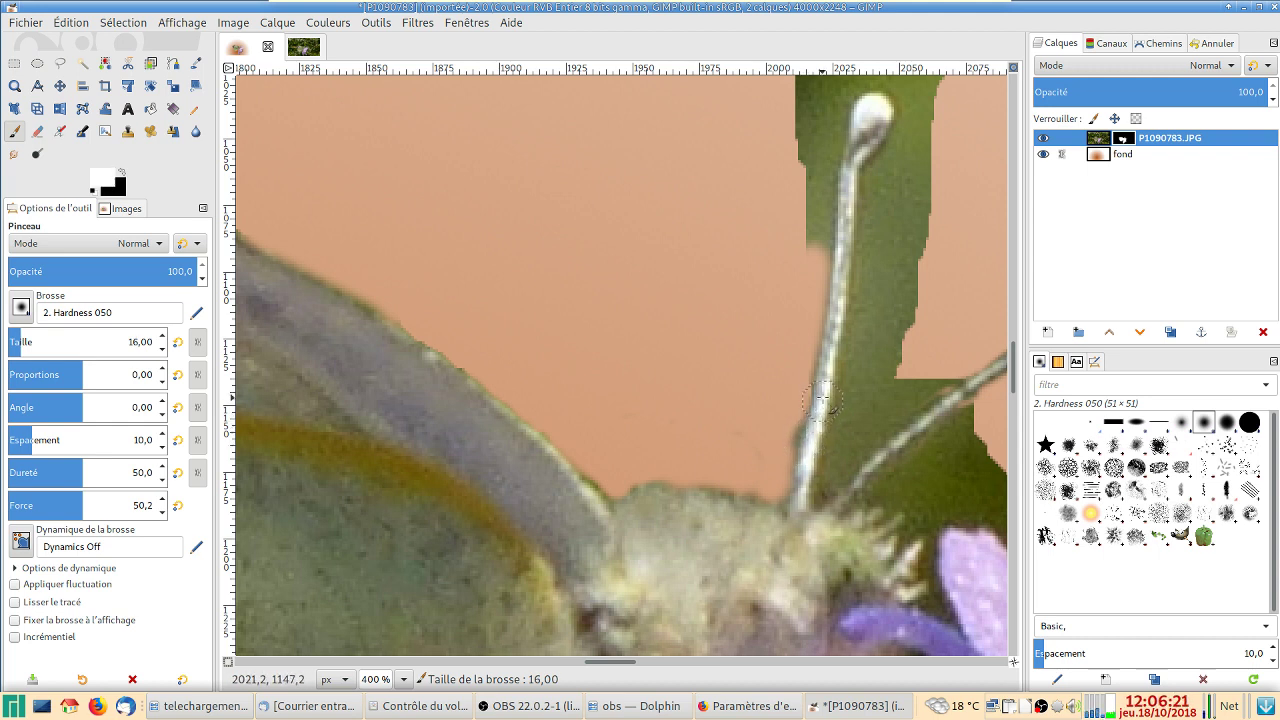
key(x)
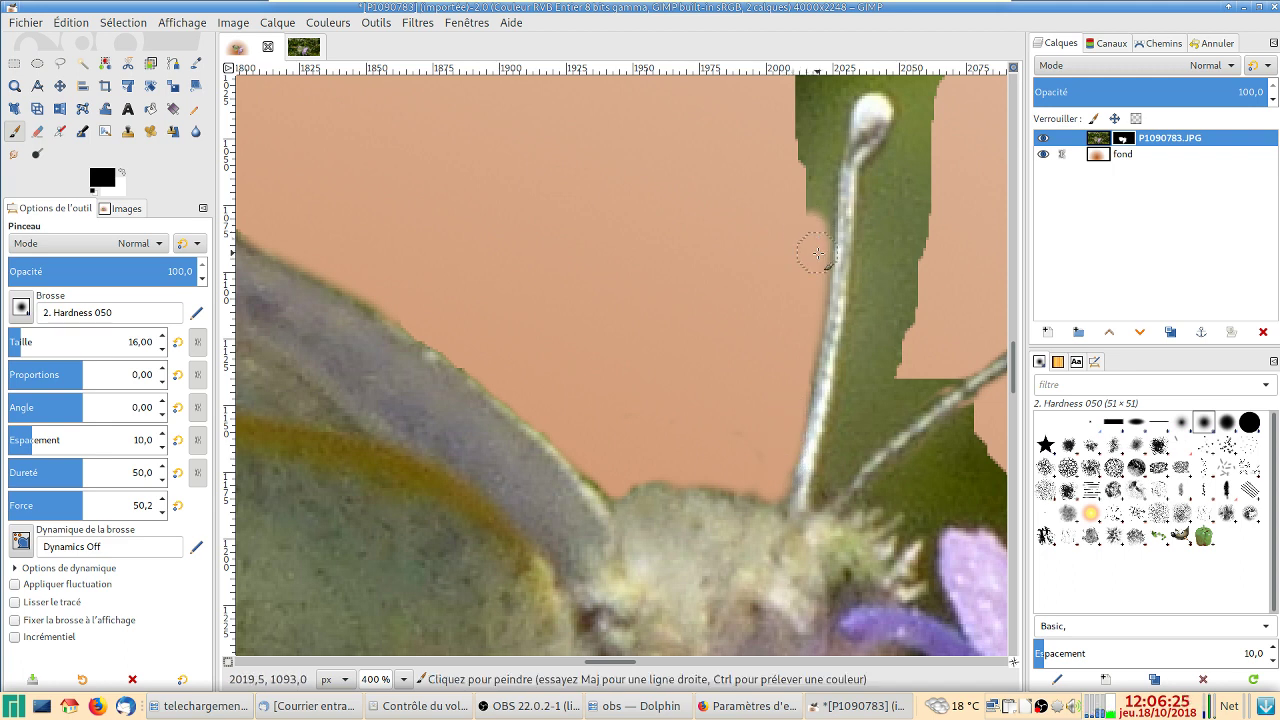
mouse_move(818, 254)
mouse_down()
mouse_move(818, 230)
mouse_move(738, 588)
mouse_up()
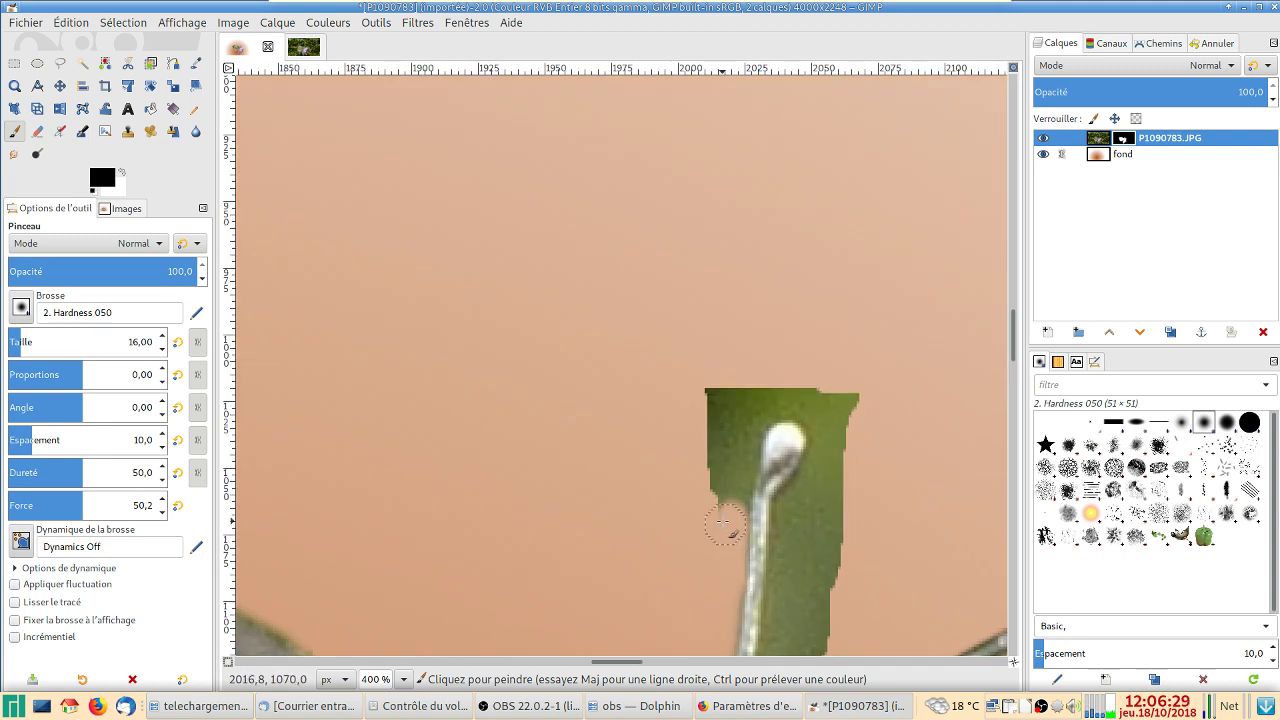
mouse_move(724, 522)
mouse_down()
mouse_move(752, 396)
mouse_move(713, 491)
mouse_up()
mouse_move(720, 438)
mouse_down()
mouse_move(694, 406)
mouse_move(708, 380)
mouse_move(755, 391)
mouse_move(750, 420)
mouse_move(810, 392)
mouse_move(857, 414)
mouse_move(849, 423)
mouse_move(780, 400)
mouse_move(814, 409)
mouse_move(830, 440)
mouse_move(822, 462)
mouse_move(845, 465)
mouse_move(837, 447)
mouse_move(808, 514)
mouse_up()
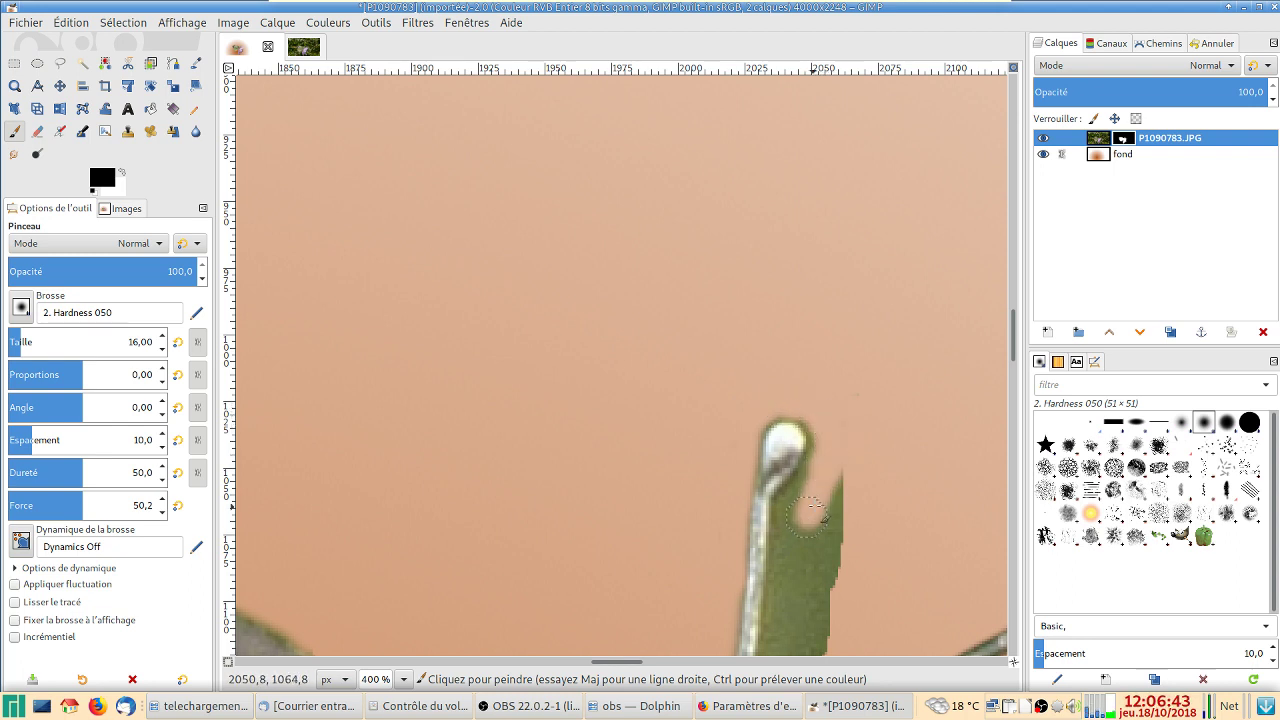
drag(818, 449, 813, 471)
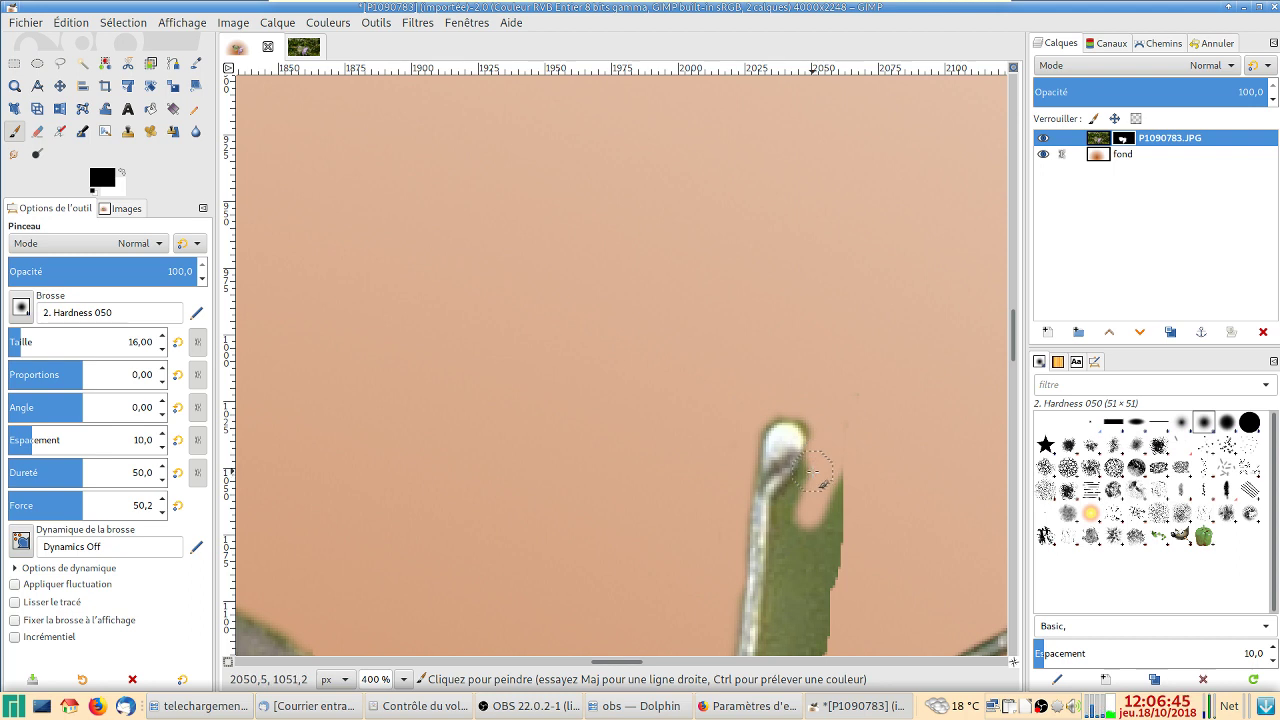
shift+click(798, 457)
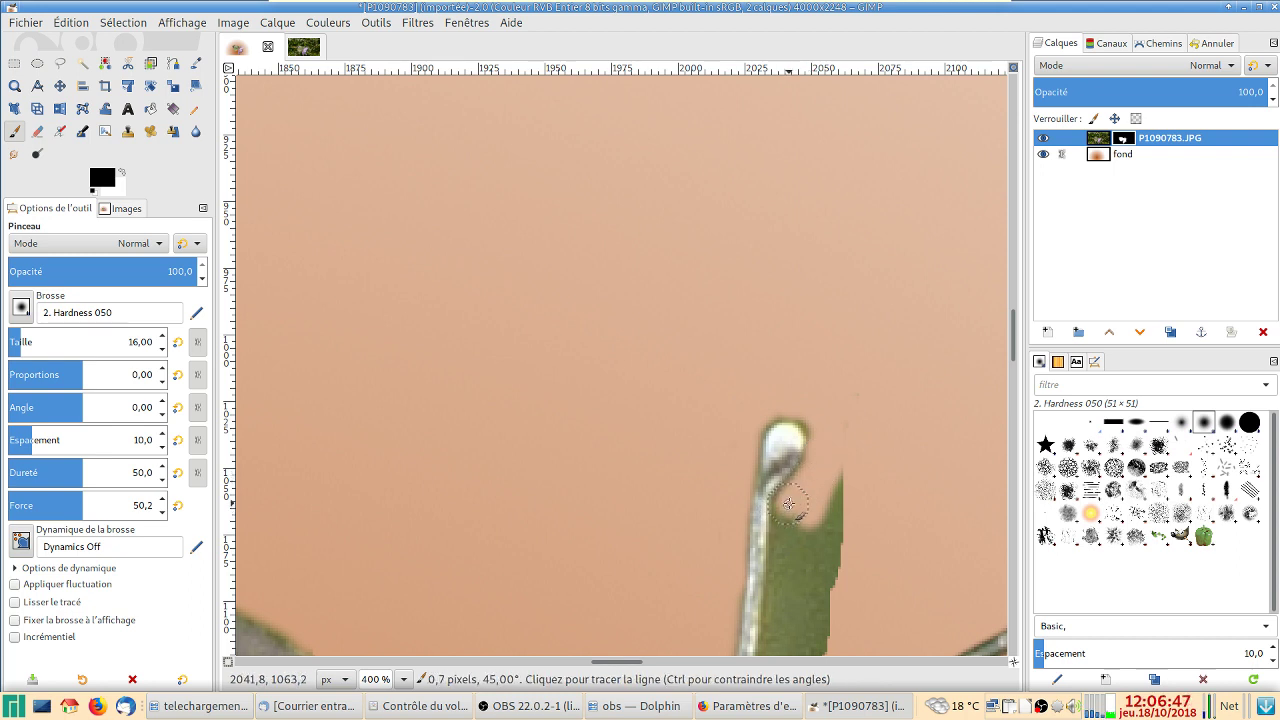
key(x)
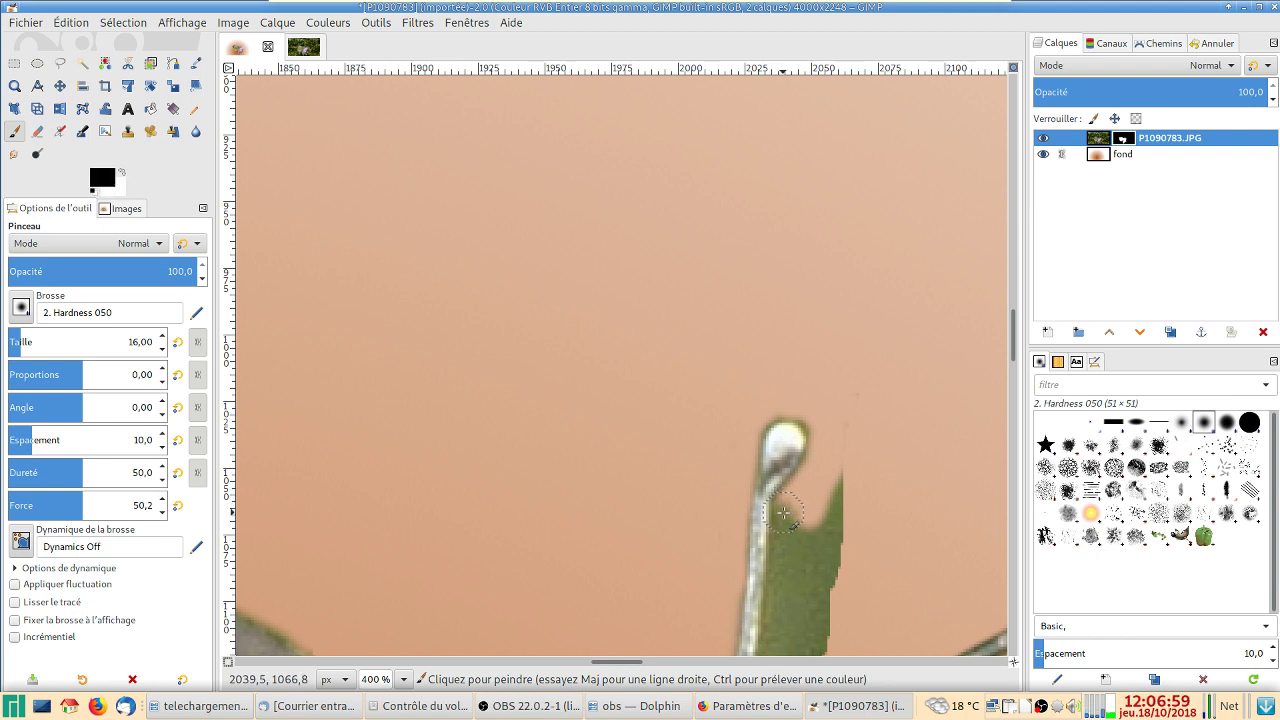
drag(784, 512, 786, 571)
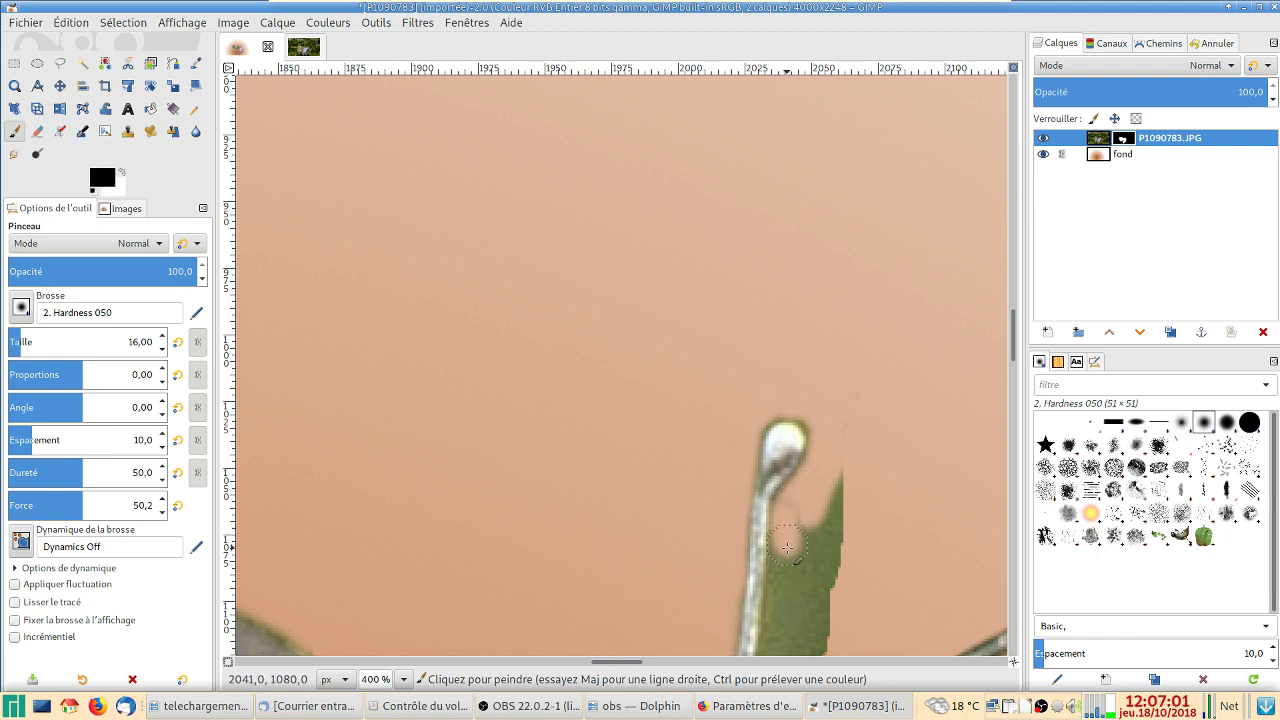
Zoom out to 66.7% to see the whole butterfly and bring up the Save Image dialog.
ctrl+scroll(786, 571, down, 4)
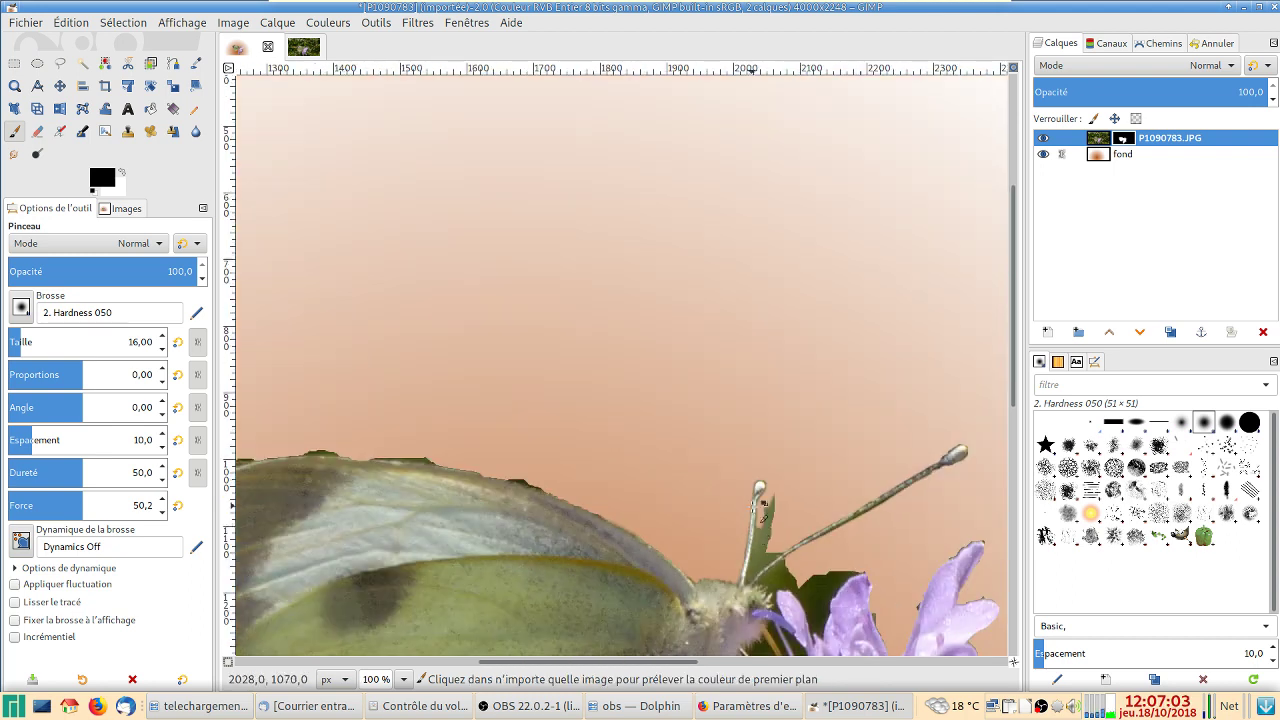
scroll(730, 548, down, 3)
ctrl+scroll(711, 413, down, 1)
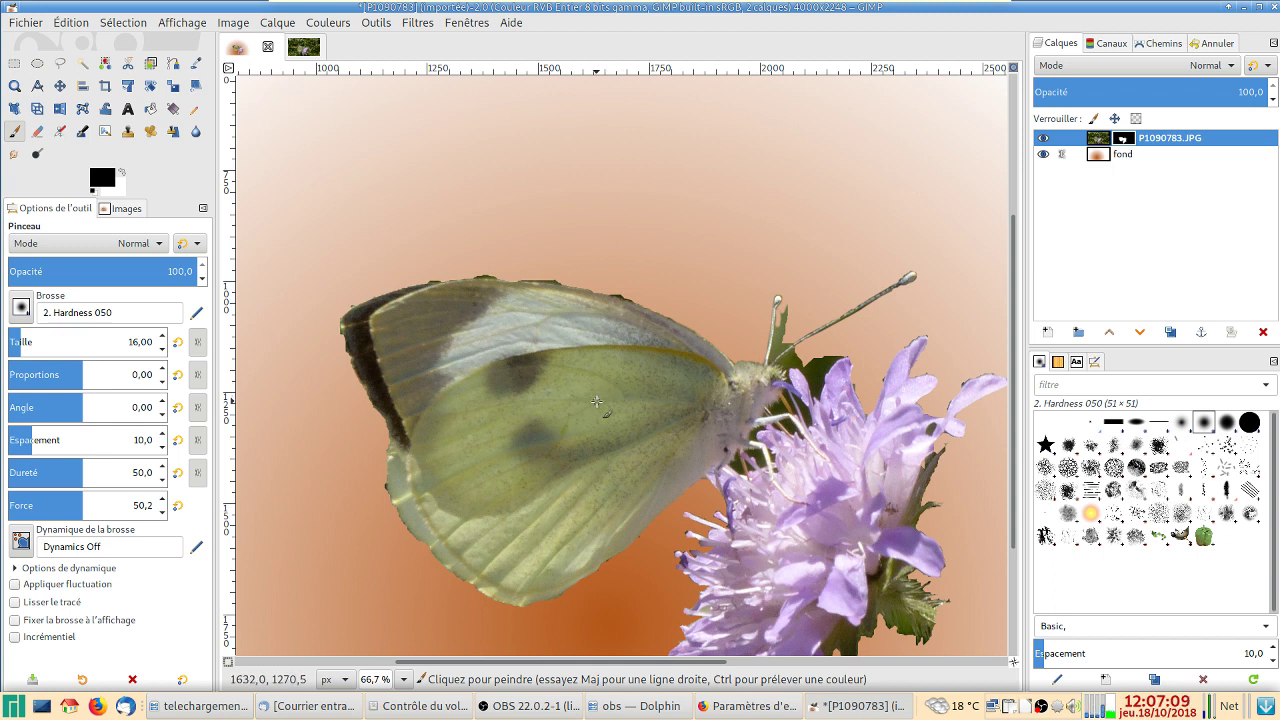
key(ctrl)
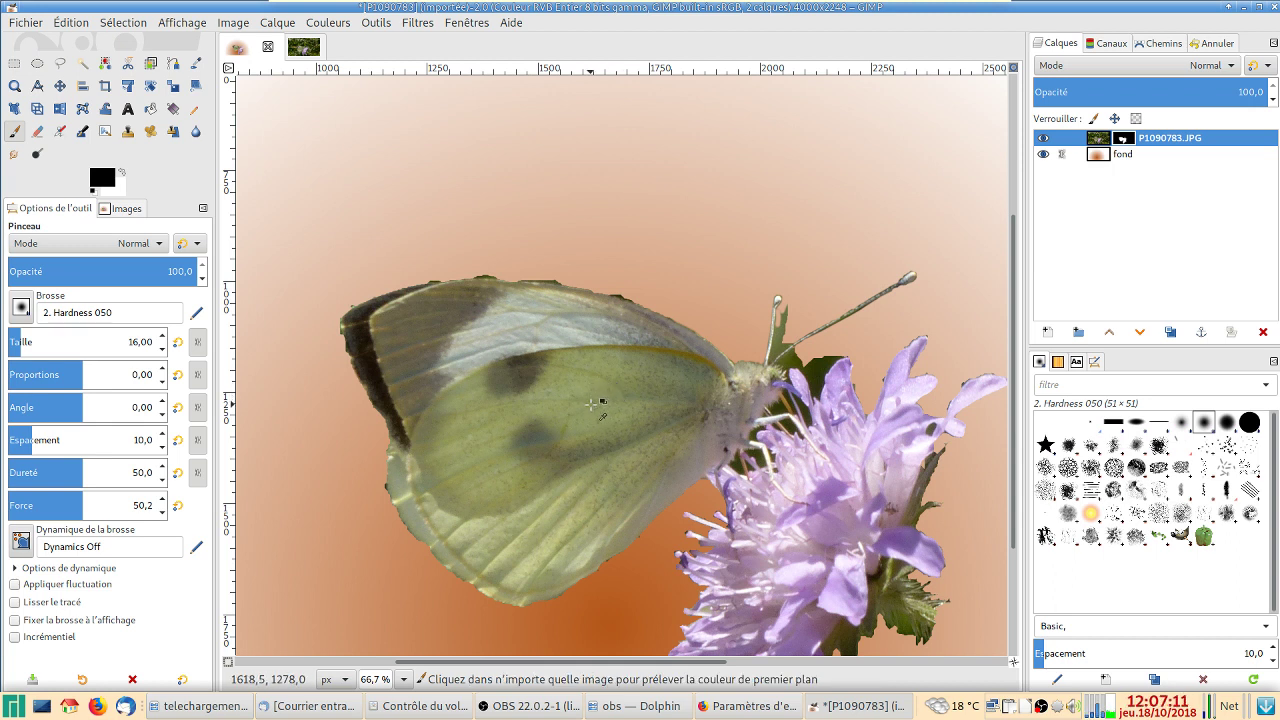
key(ctrl+s)
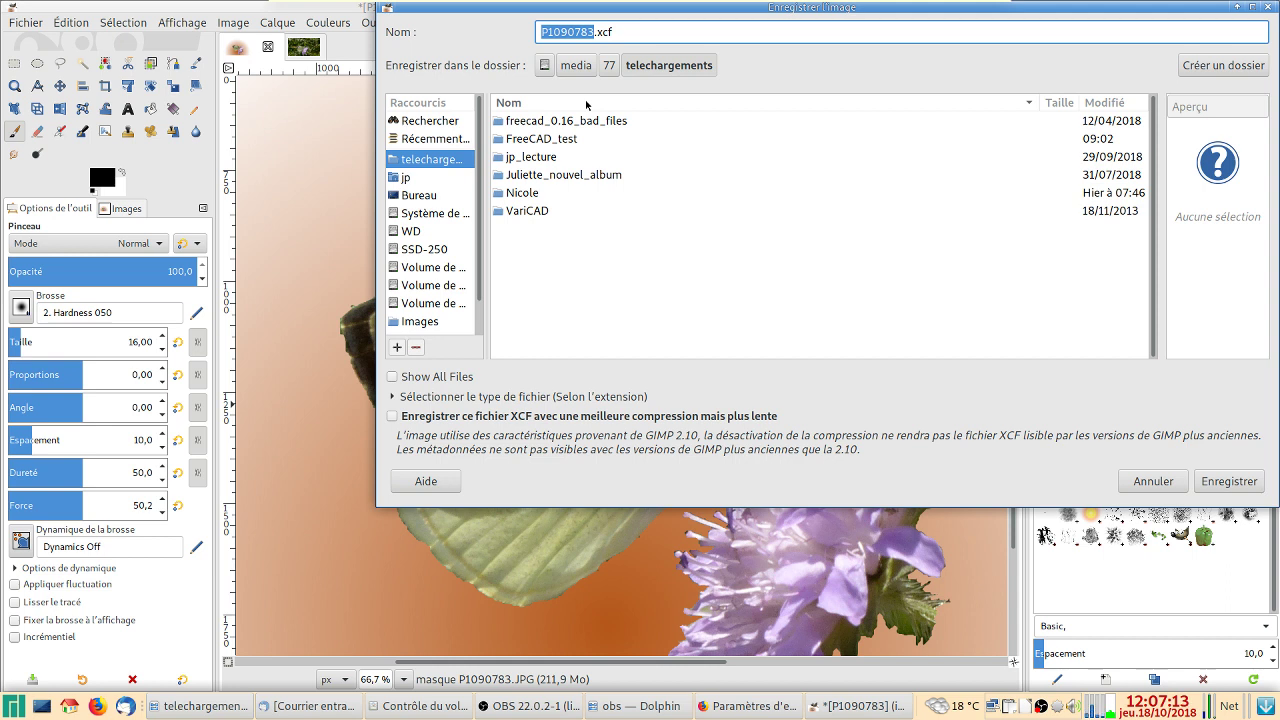
Name the file papillon.xcf and save it in the telechargements folder.
text(papilloo)
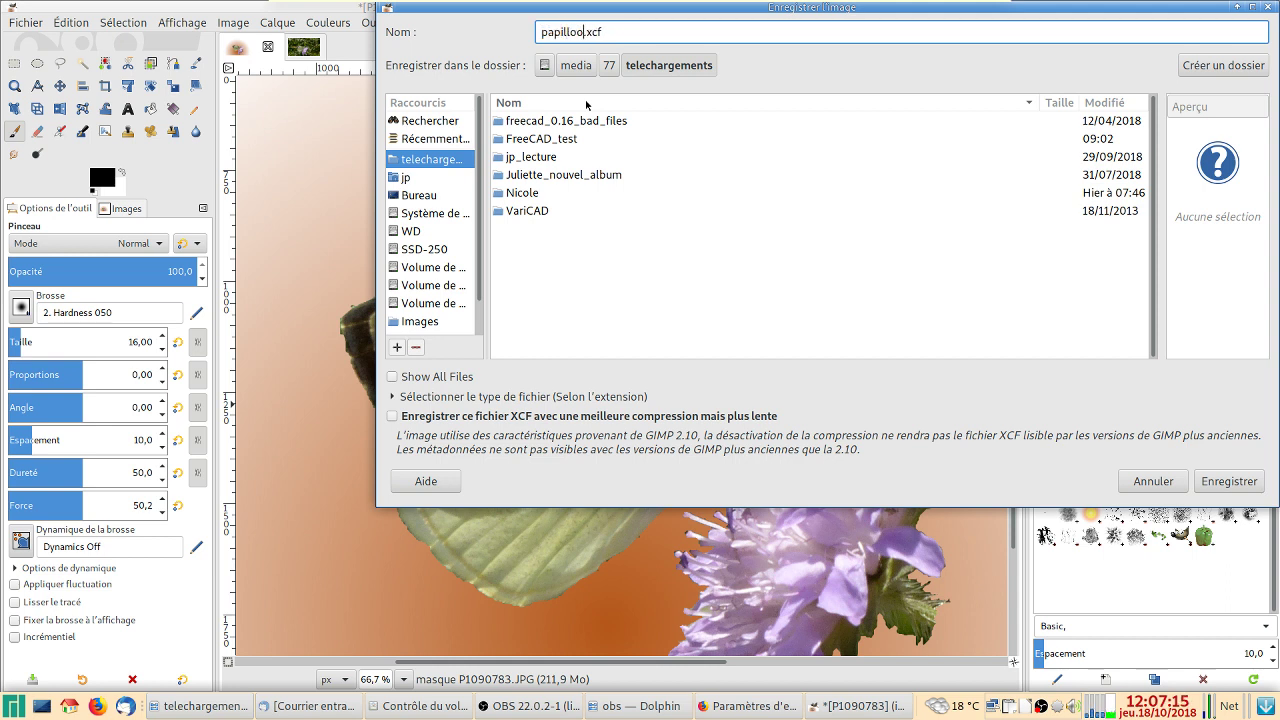
key(BackSpace)
text(n)
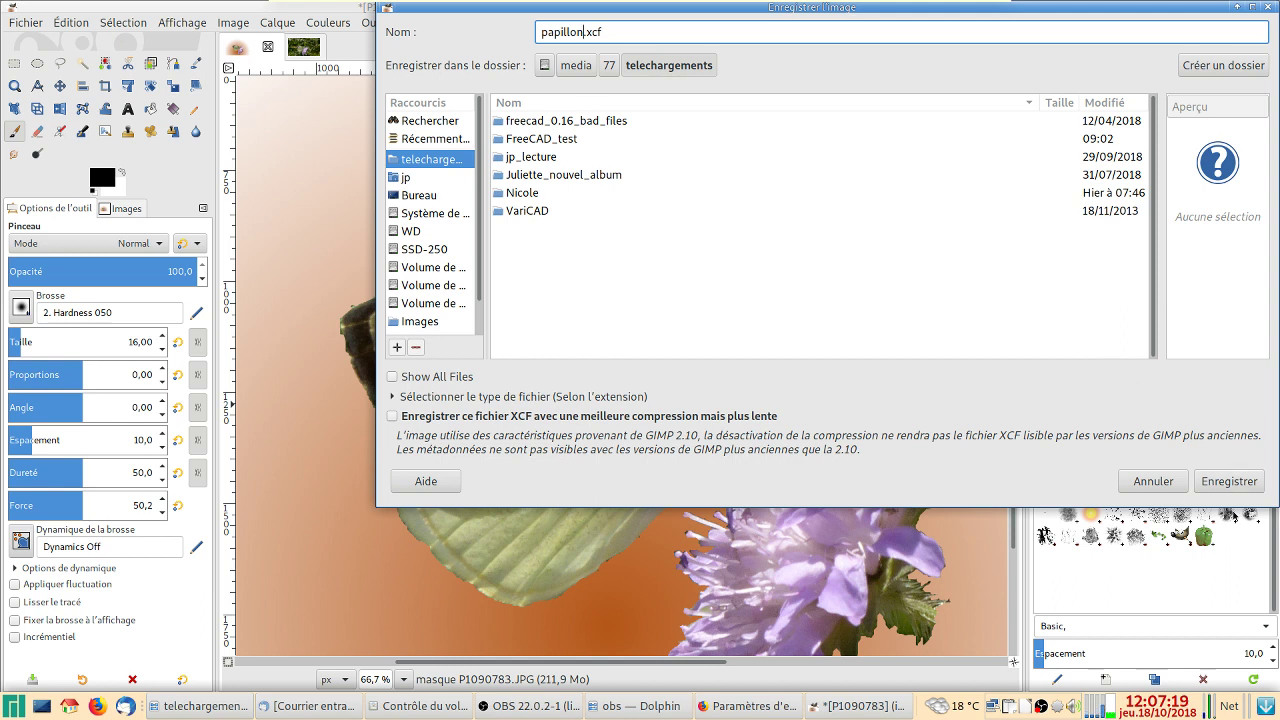
click(1228, 482)
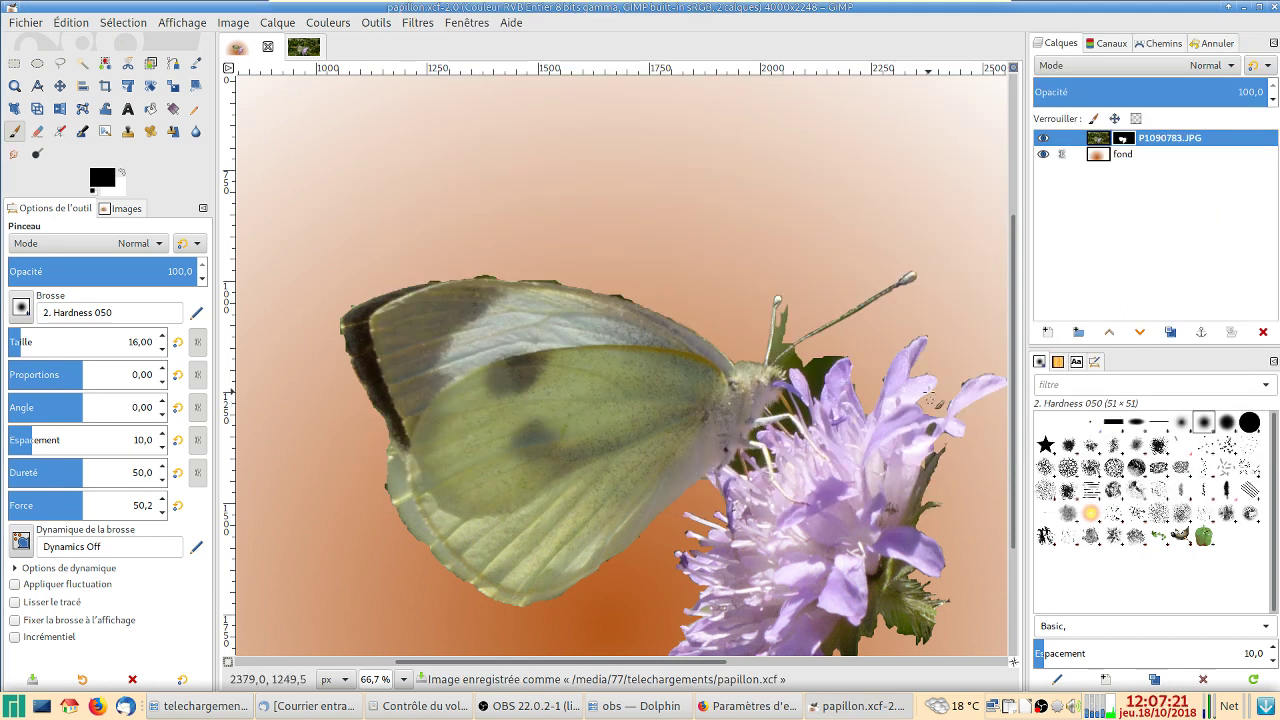